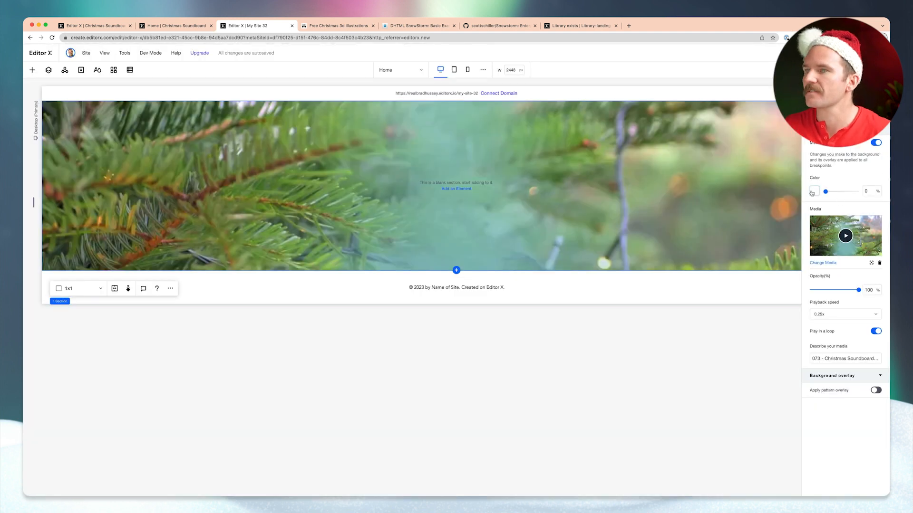
Preview My Site 32 with its video background, return to editing, and check the hero of the finished Christmas Soundboard site
click(839, 53)
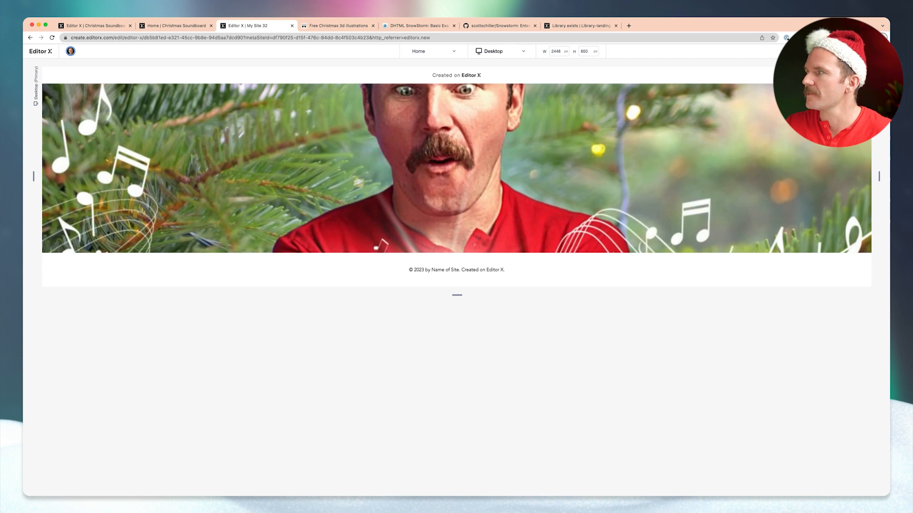
click(846, 51)
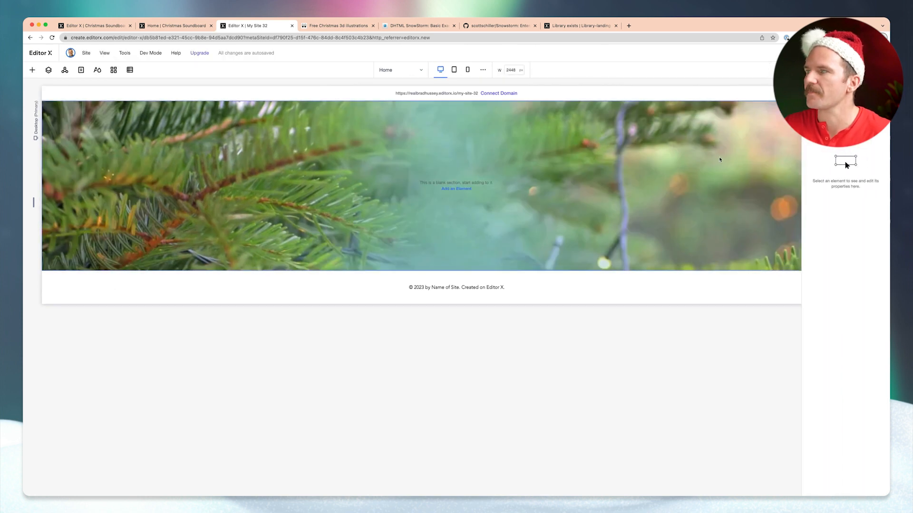
click(720, 157)
click(95, 26)
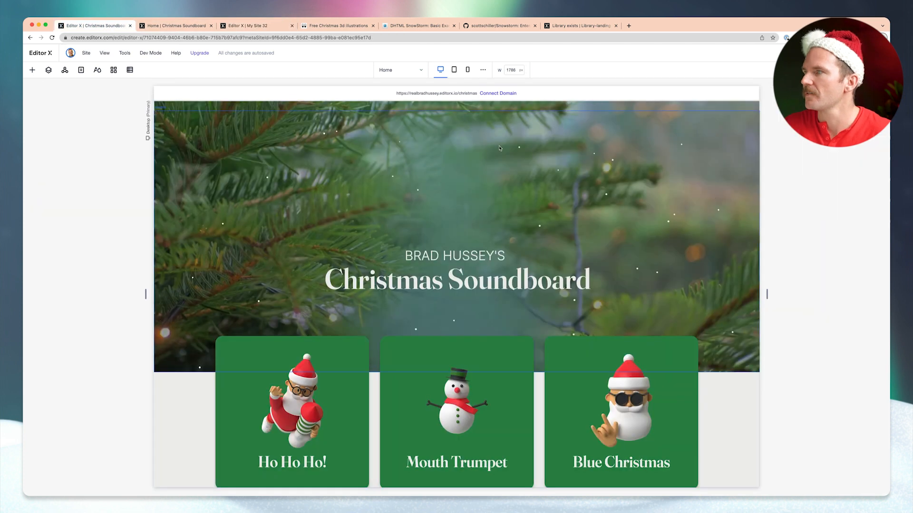
click(414, 139)
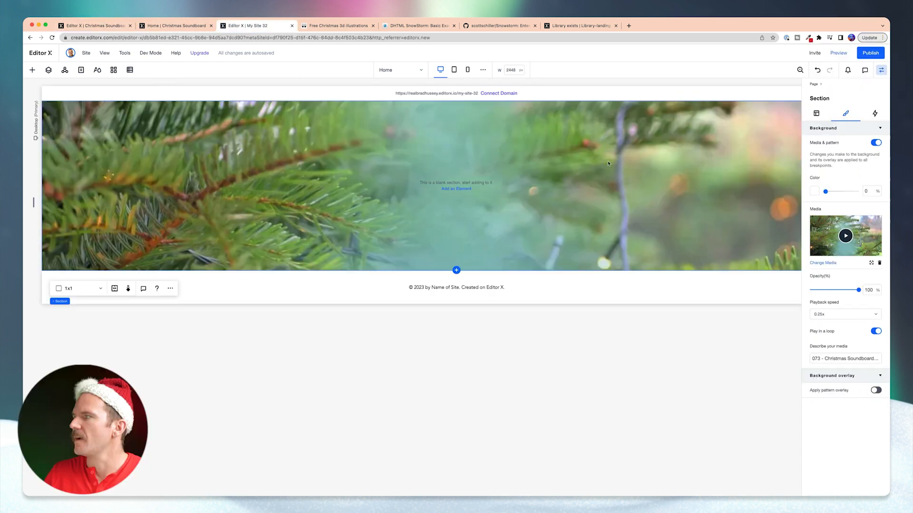
Set the minimum height of My Site 32's video section to 800 px
click(816, 113)
click(869, 210)
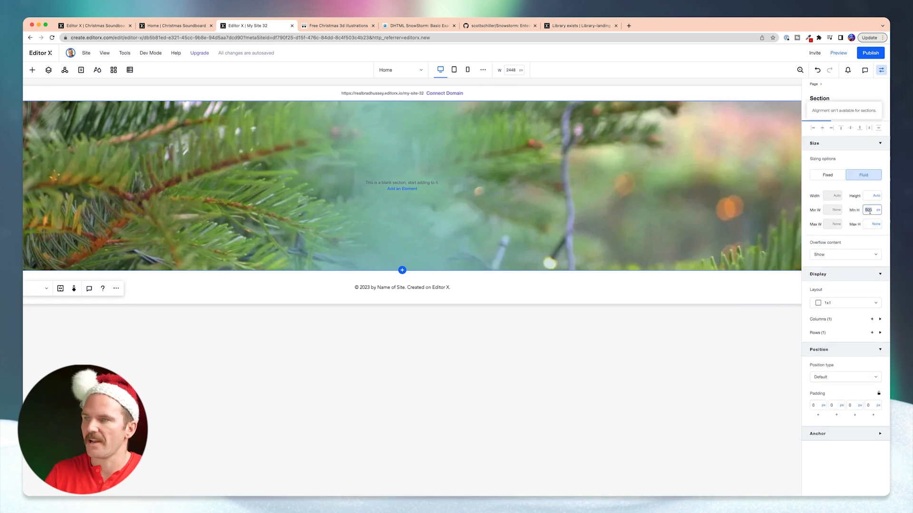
text(800)
key(Tab)
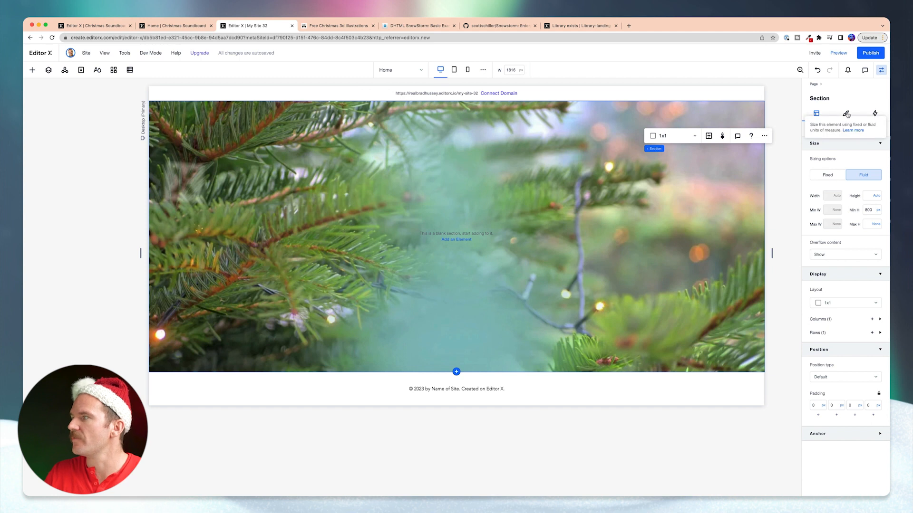
Play the section's background video and give its background colour a linear gradient angled at 0°
click(845, 115)
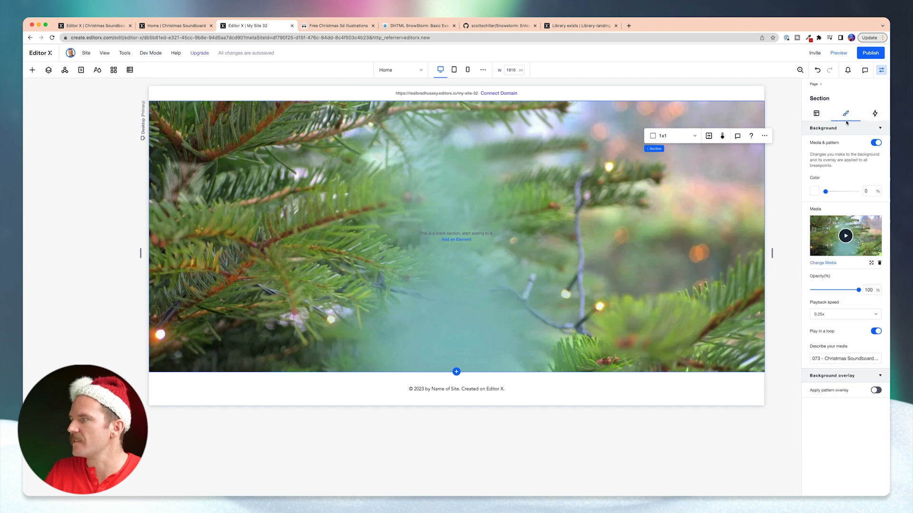
click(846, 237)
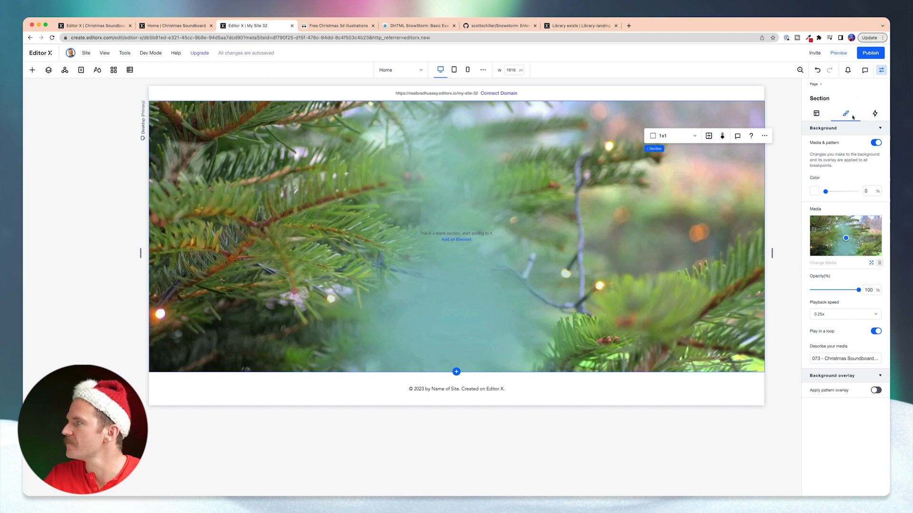
click(815, 191)
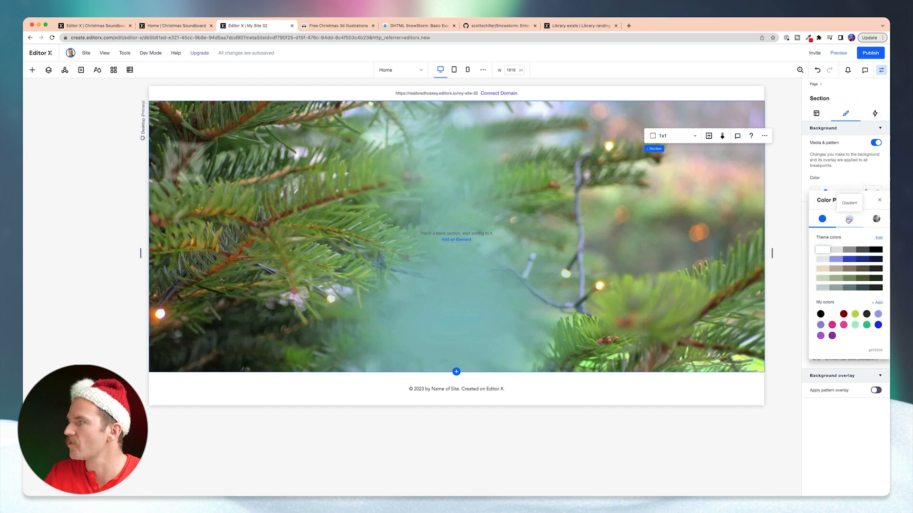
click(849, 219)
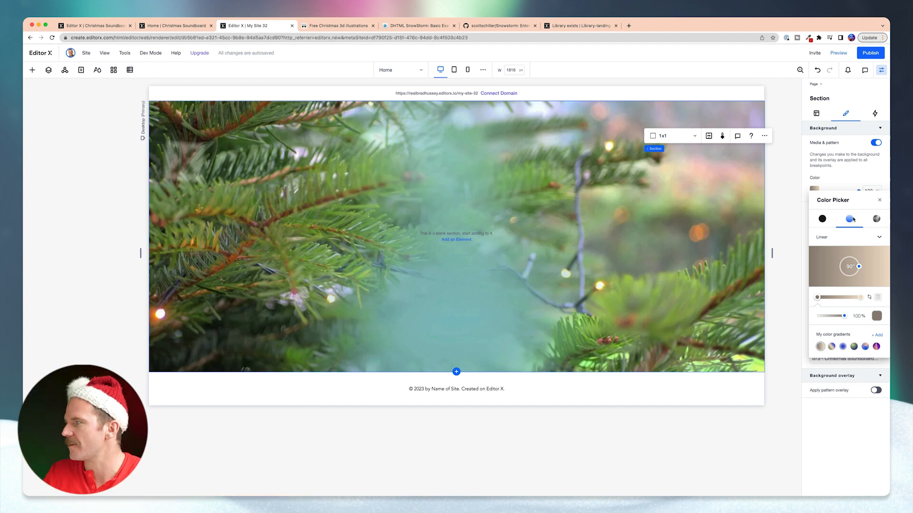
drag(858, 266, 849, 255)
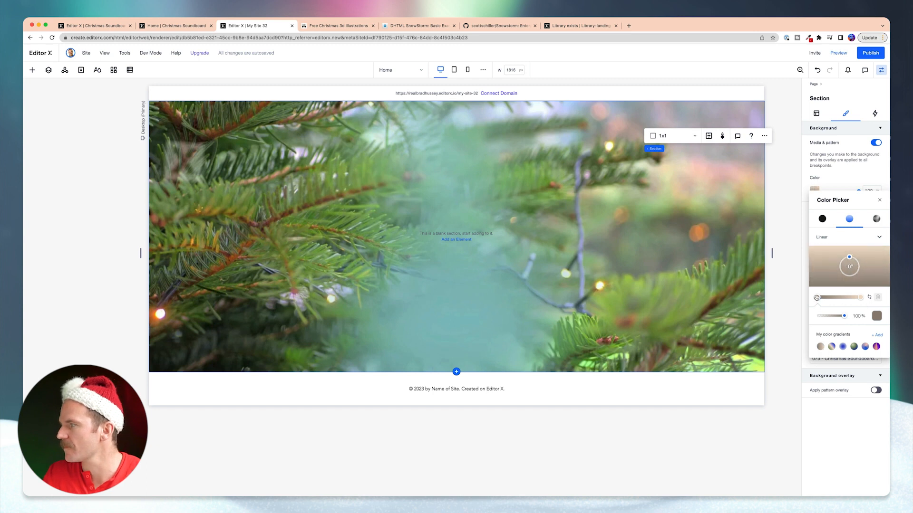
Set the gradient's first colour stop to the darkest grey-green theme colour
click(877, 316)
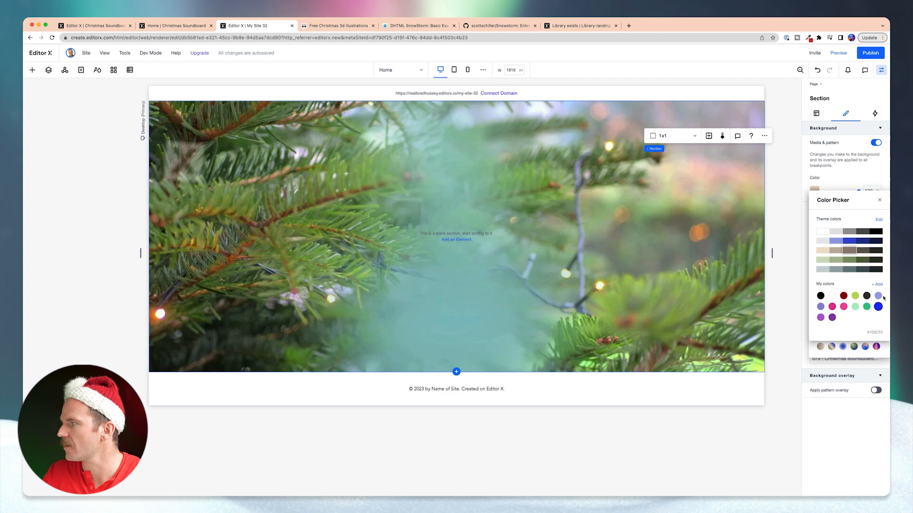
click(877, 270)
click(879, 201)
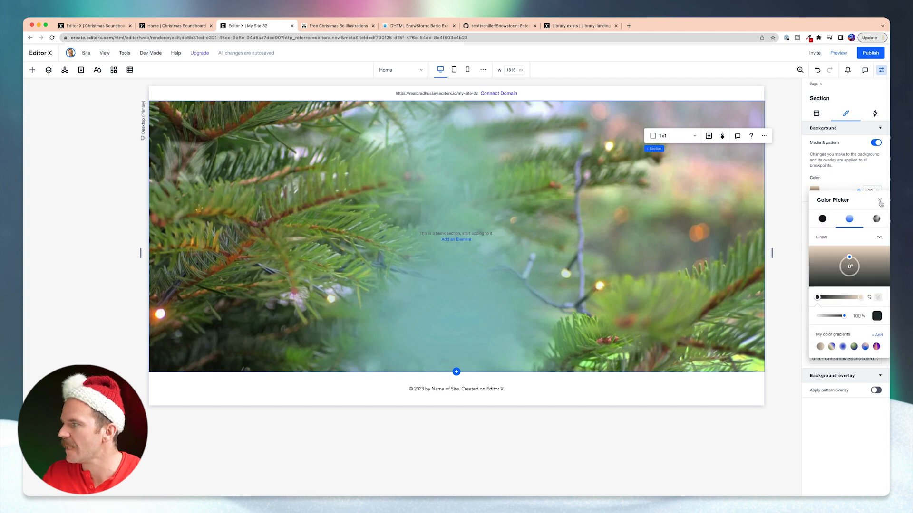
Set the gradient's second colour stop to the darkest green theme colour and lower the background video's opacity to 71%
click(859, 298)
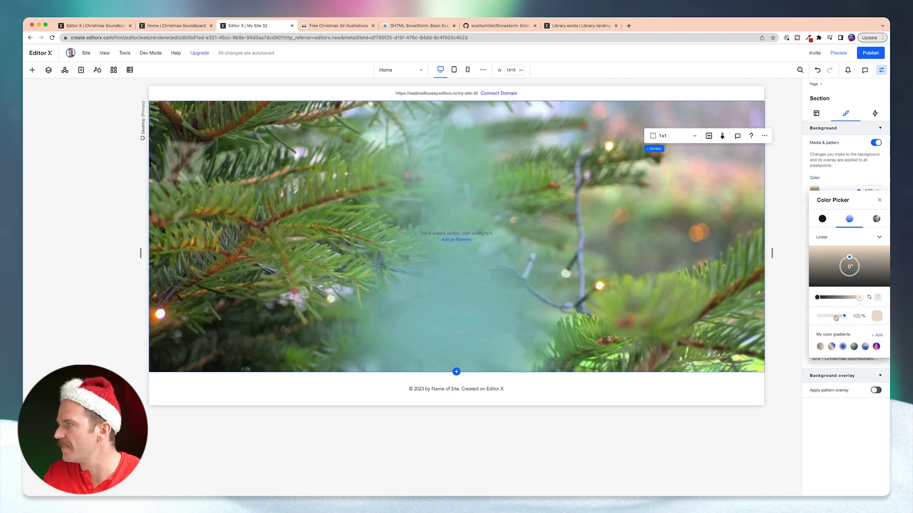
click(876, 315)
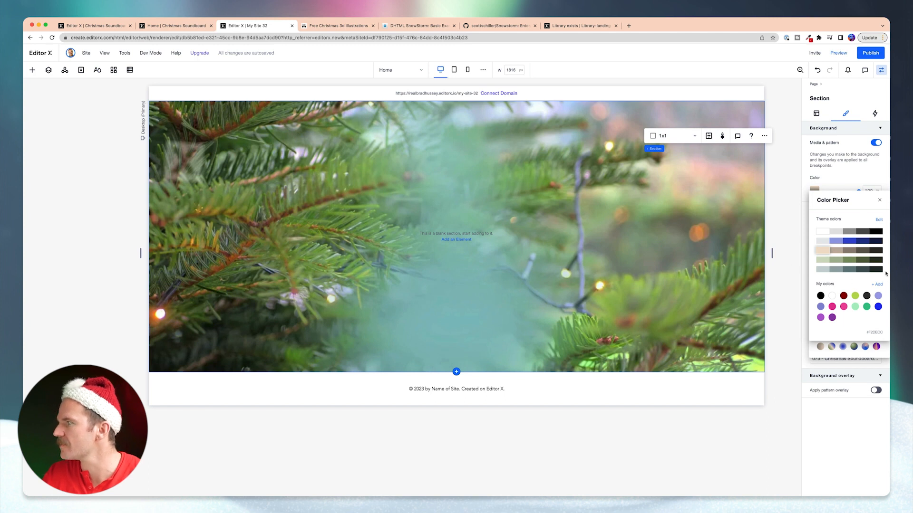
click(876, 232)
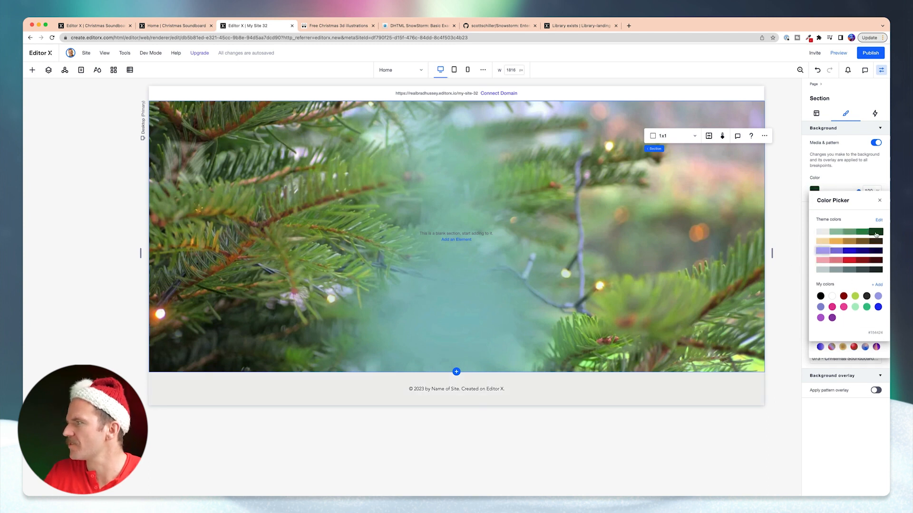
click(880, 200)
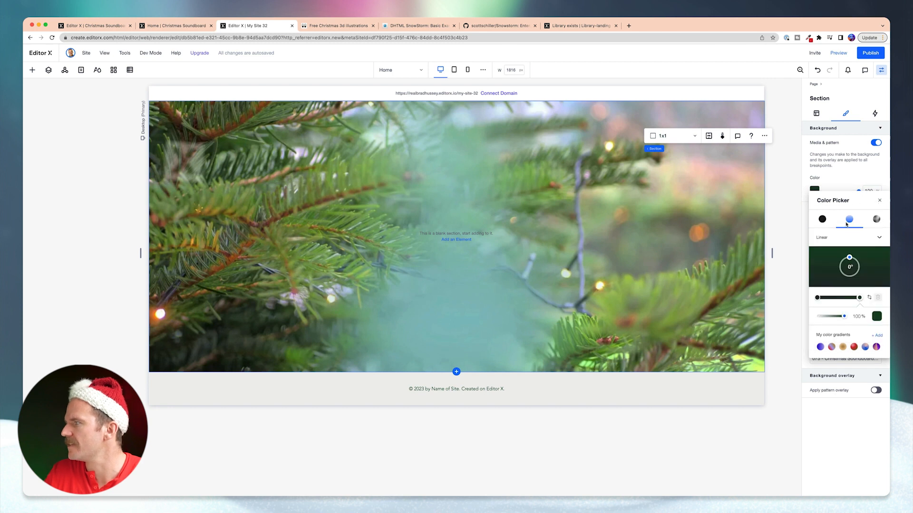
click(880, 202)
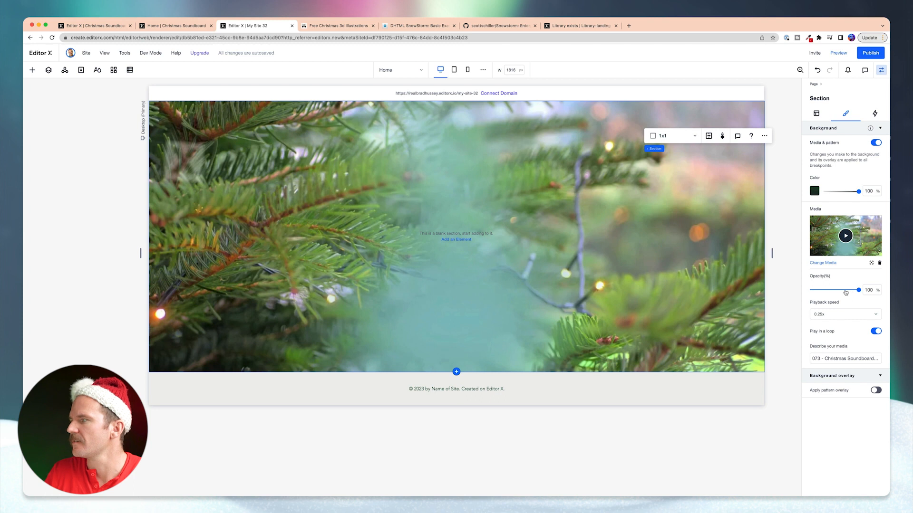
drag(858, 290, 845, 290)
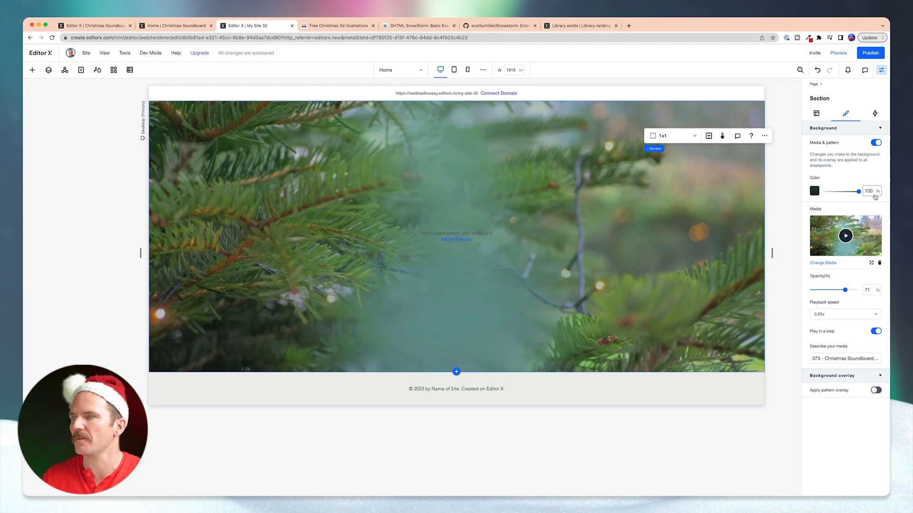
Add the Title container from the Christmas Soundboard - Creative X library to the section and centre it horizontally and vertically
click(33, 70)
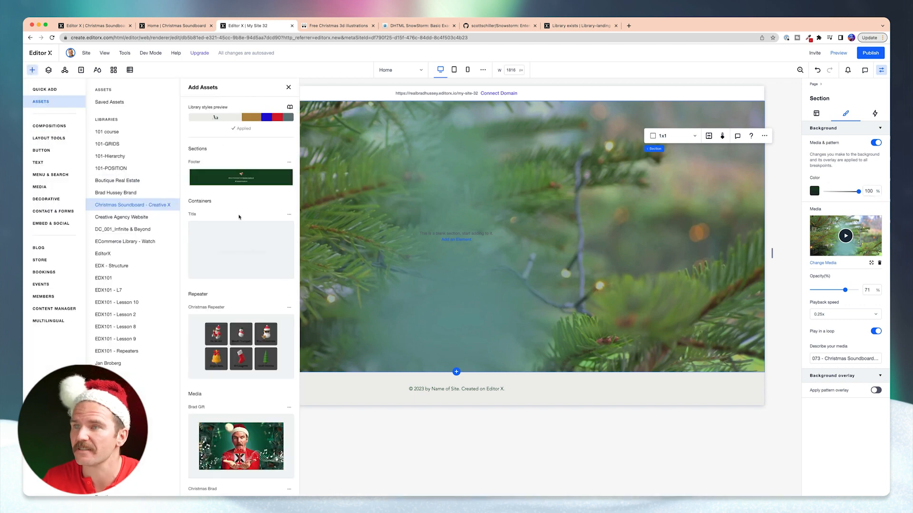
drag(259, 263, 464, 246)
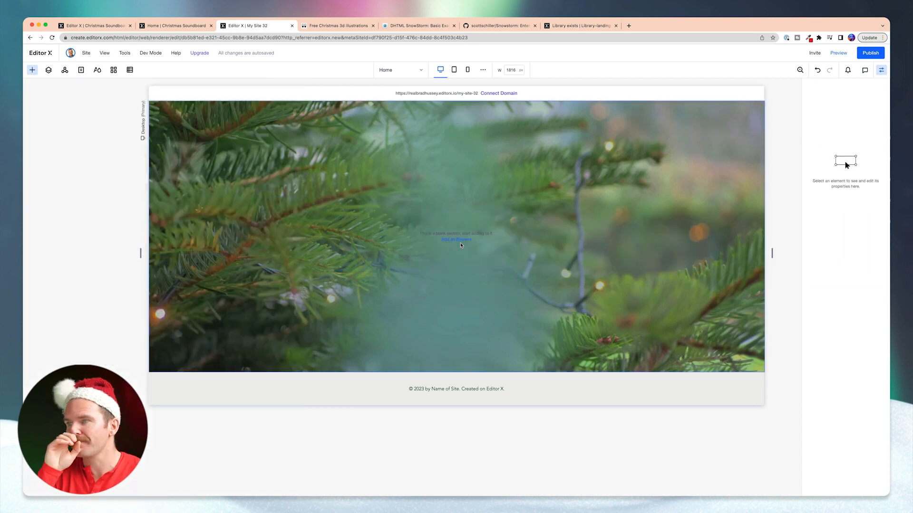
click(817, 114)
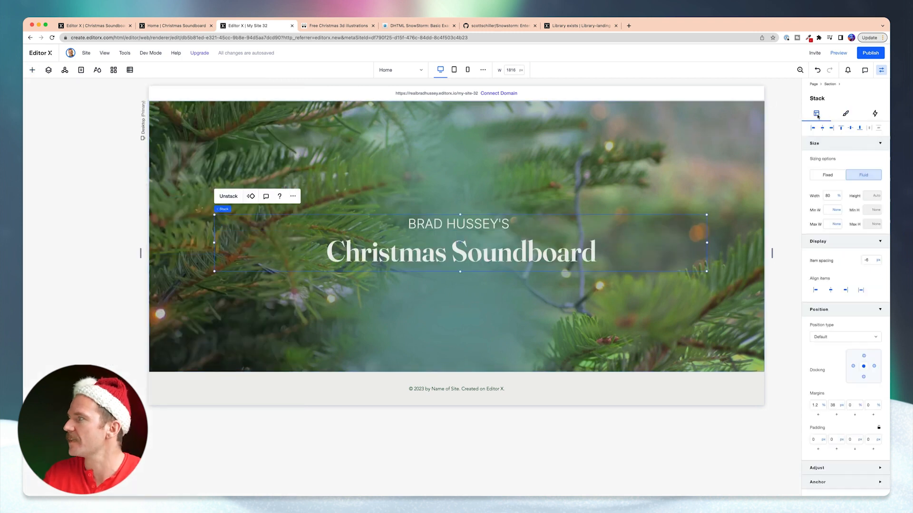
click(860, 128)
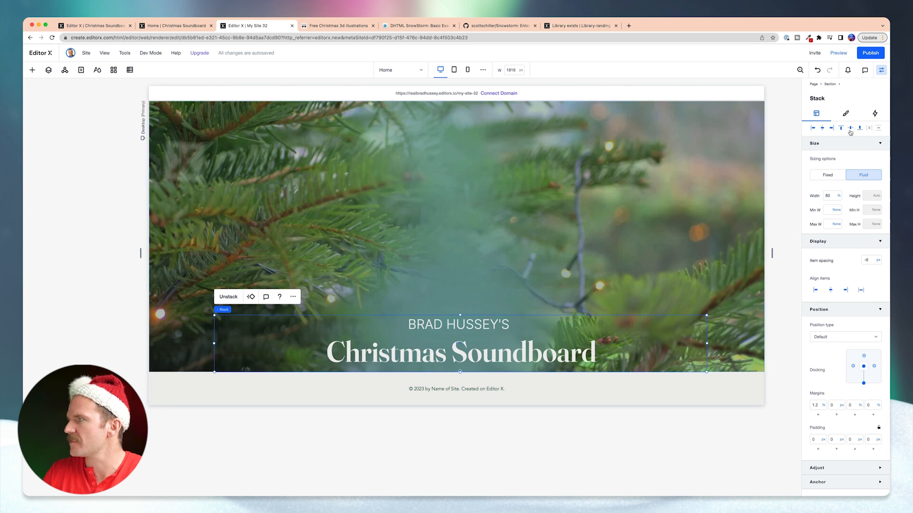
click(832, 129)
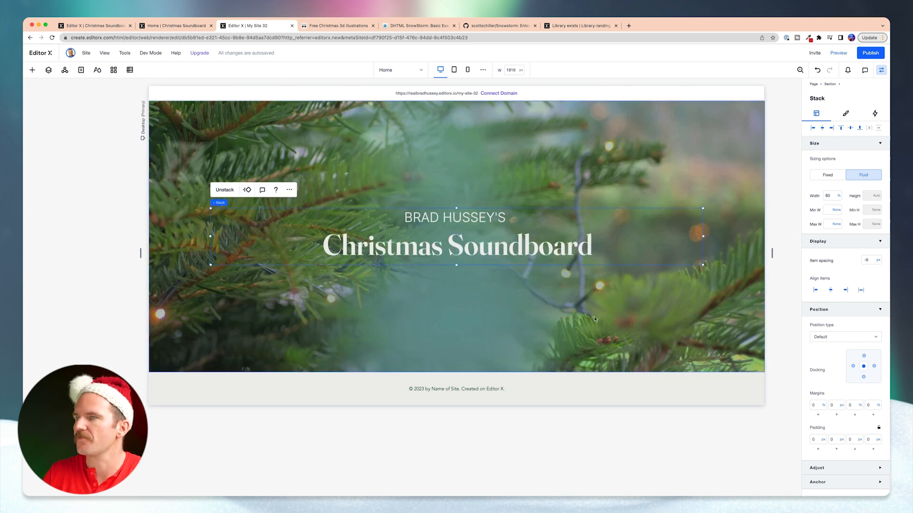
Set the section background video's playback speed to Normal
click(671, 153)
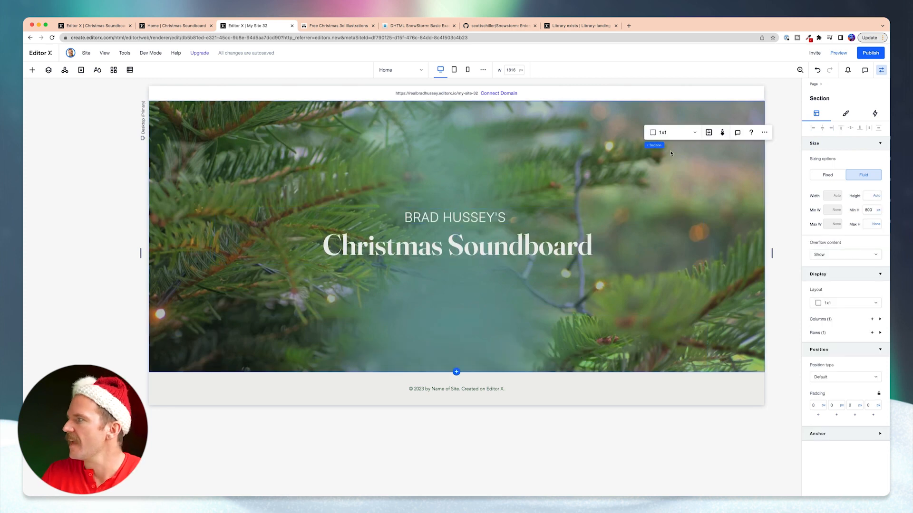
click(846, 114)
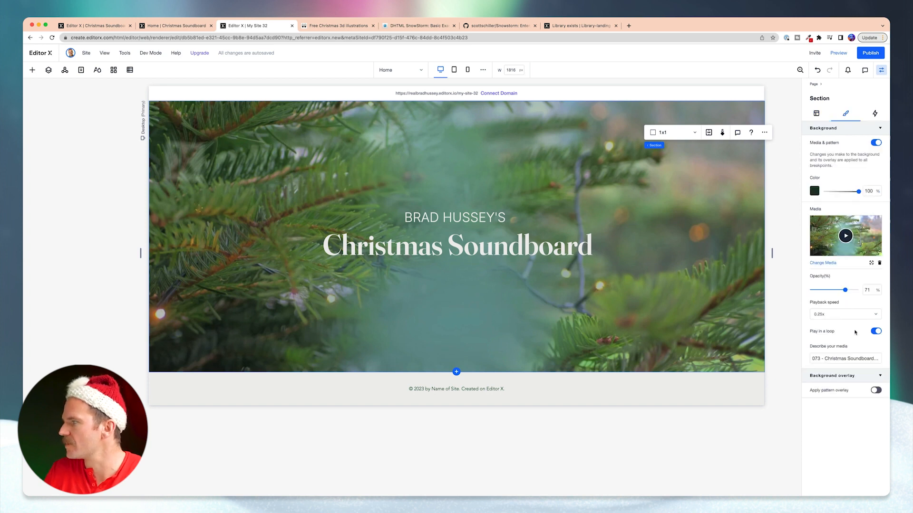
click(851, 314)
click(836, 341)
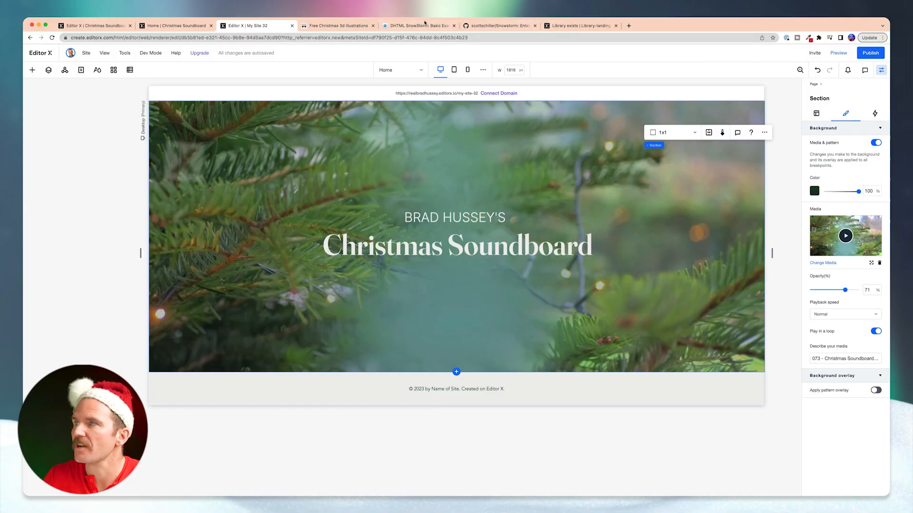
Open the raw source of snowstorm.js in the Snowstorm GitHub repository and select all of its code
click(500, 26)
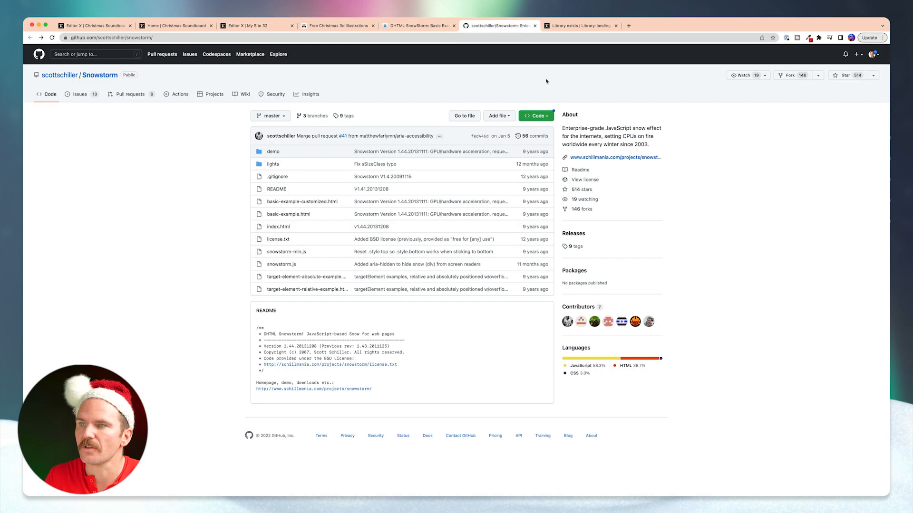
click(291, 264)
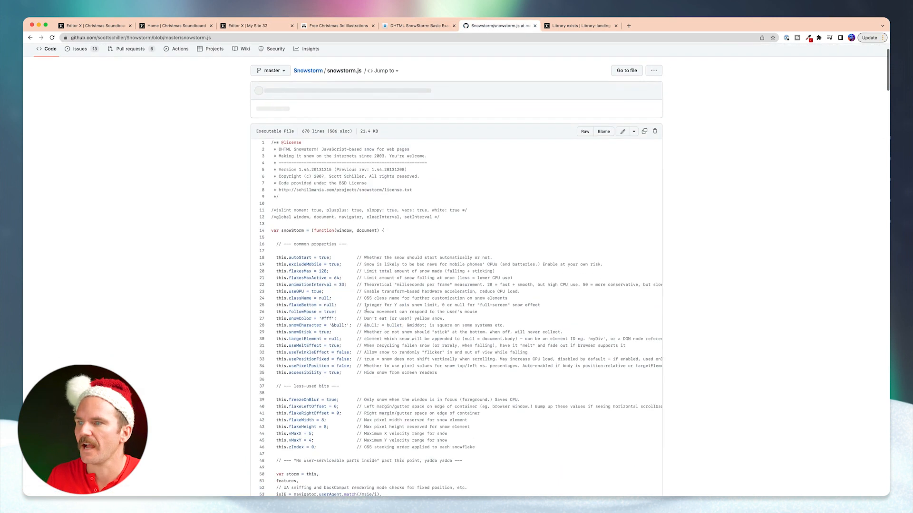
scroll(355, 302, down, 2)
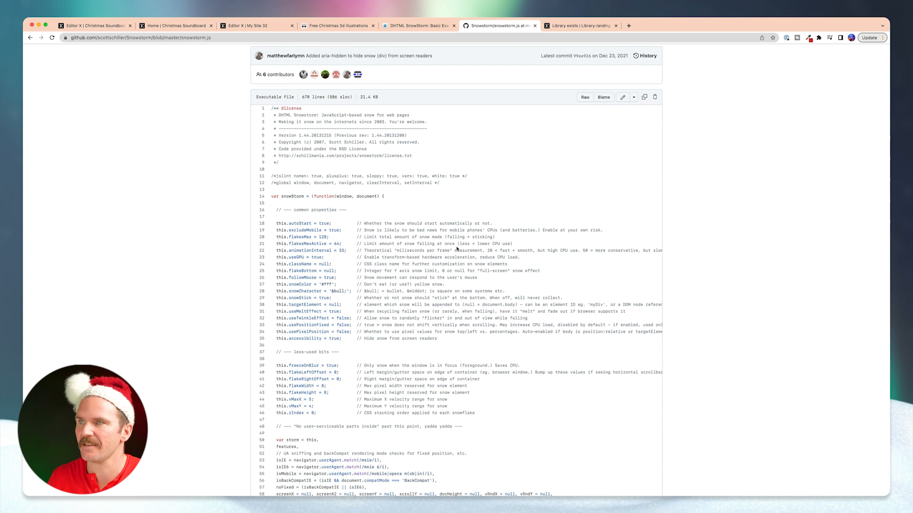
scroll(456, 248, up, 3)
click(586, 190)
key(ctrl+a)
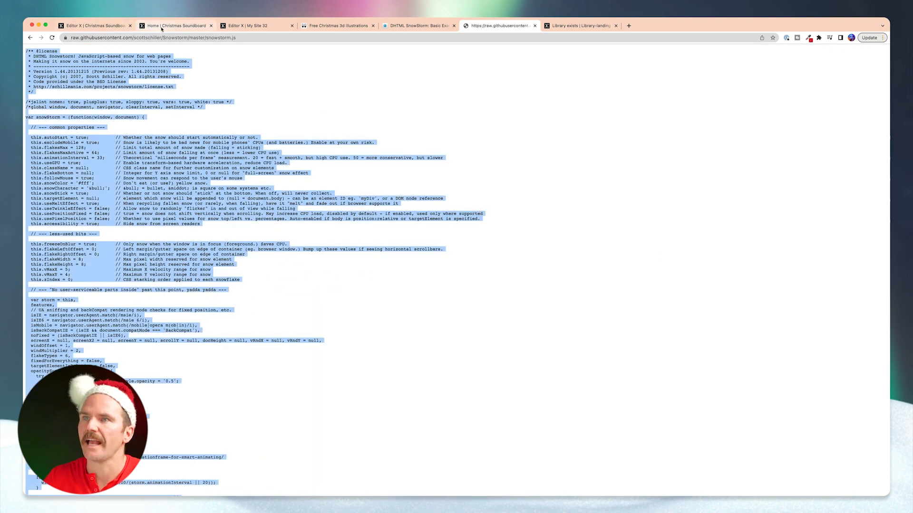
Return to the My Site 32 editor, add an Embed Code element to the hero section and open its code for editing
click(248, 29)
click(32, 70)
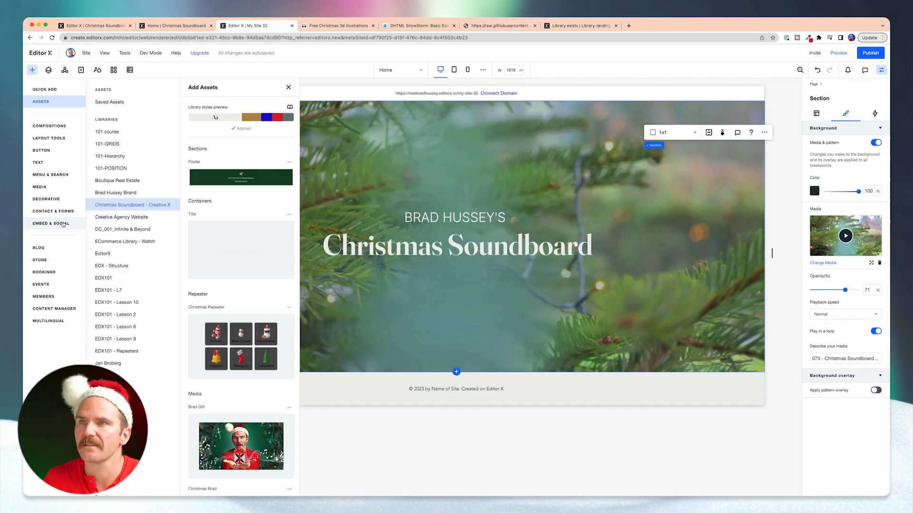
click(63, 223)
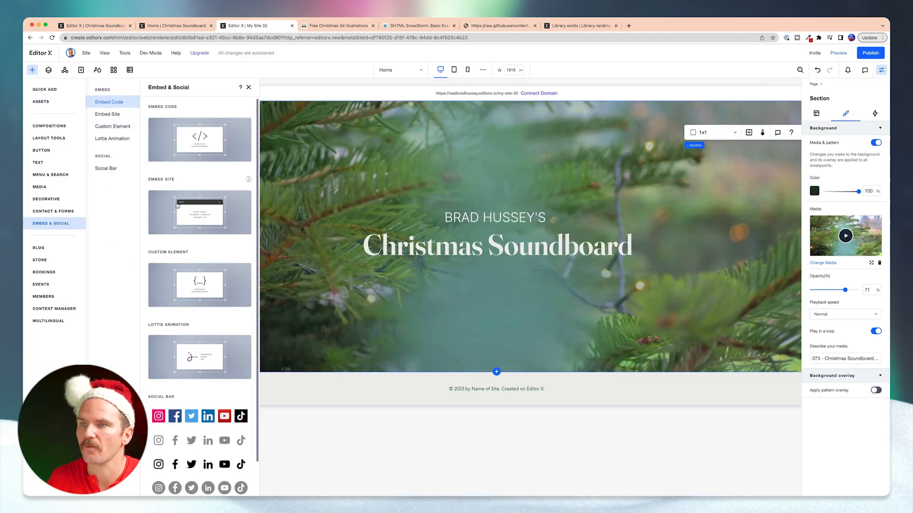
click(213, 133)
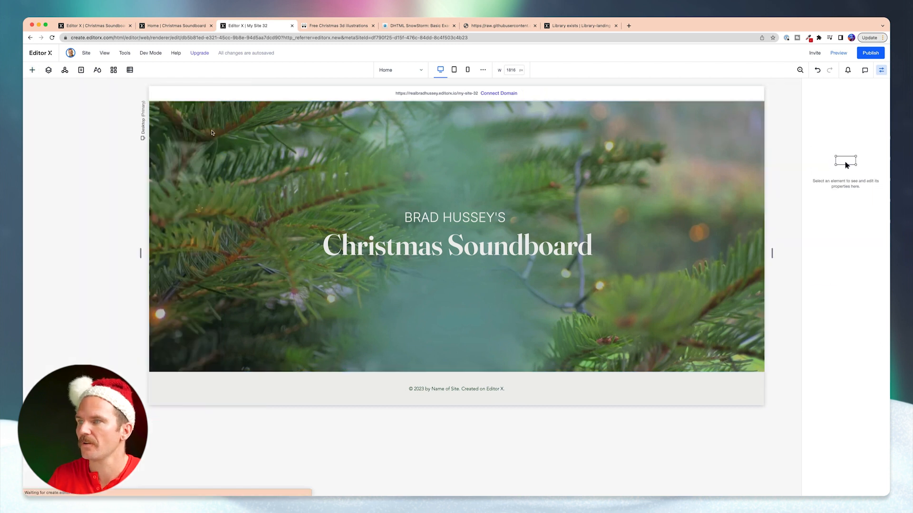
click(394, 191)
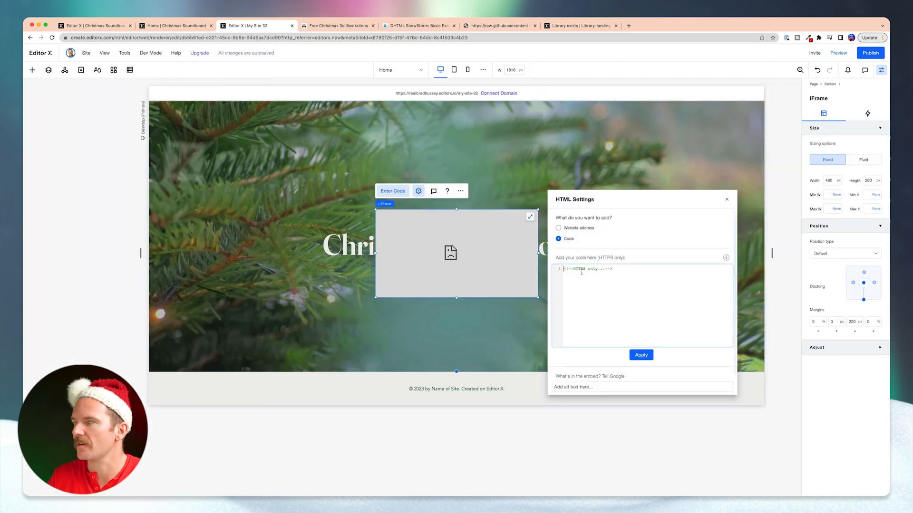
key(super+a)
key(super+v)
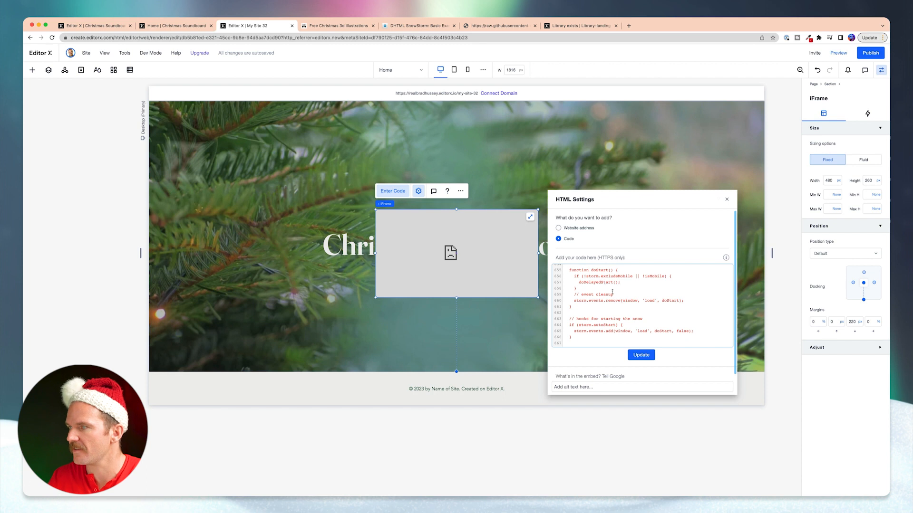
scroll(609, 294, up, 10)
Replace the embed's code with the copied Snowstorm code enclosed in script tags, apply it and close the HTML settings
key(super+a)
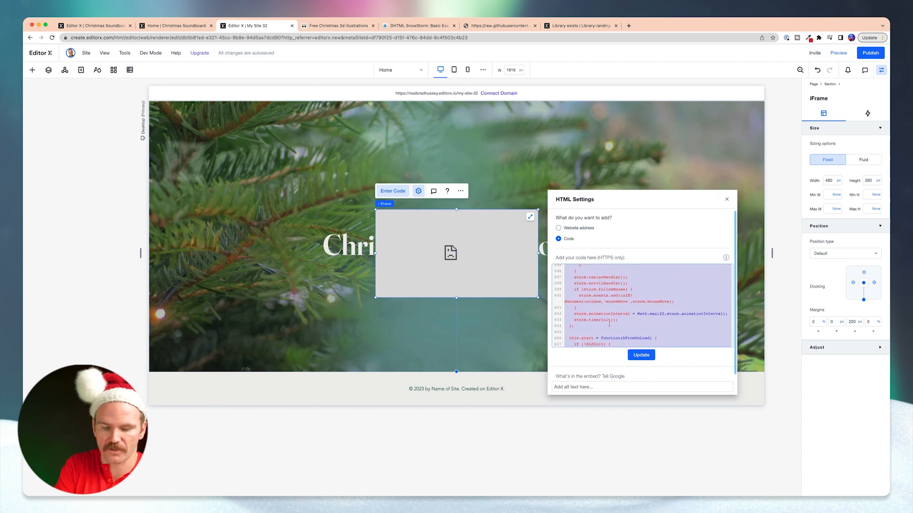
text(<script>)
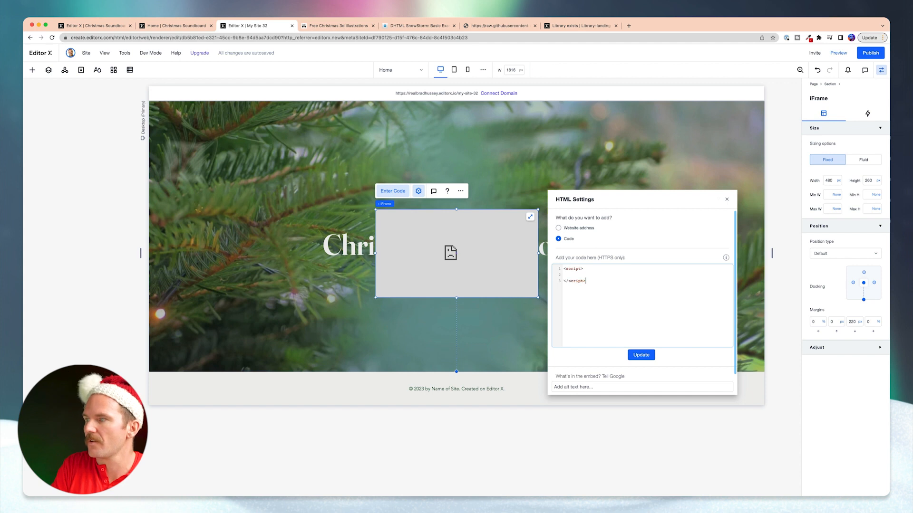
key(super+v)
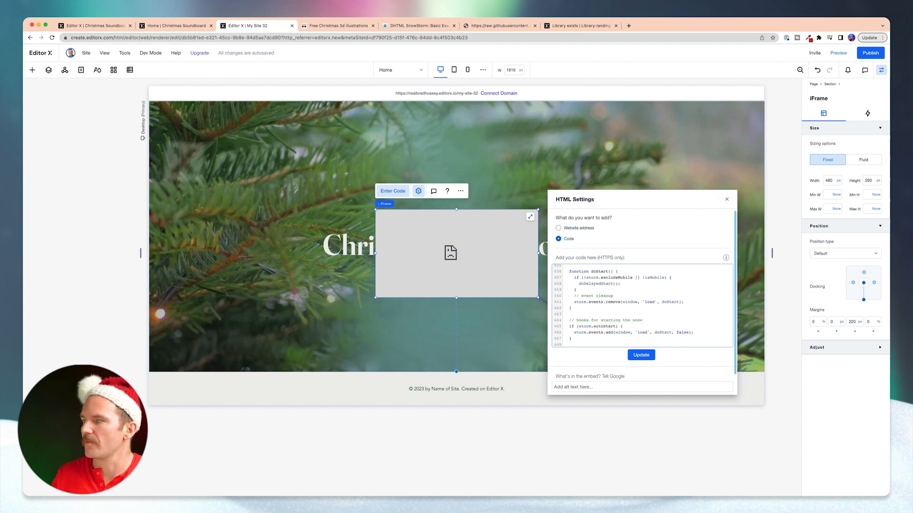
click(652, 388)
click(646, 286)
click(641, 355)
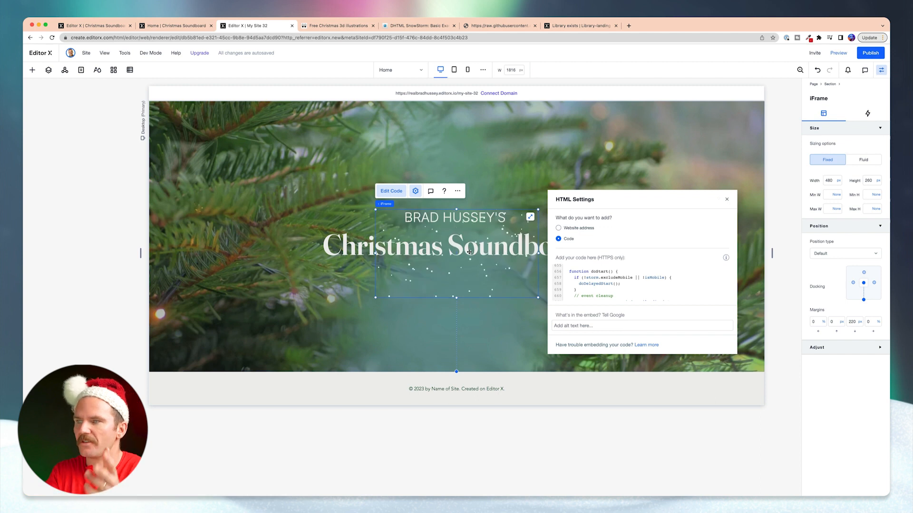
click(727, 201)
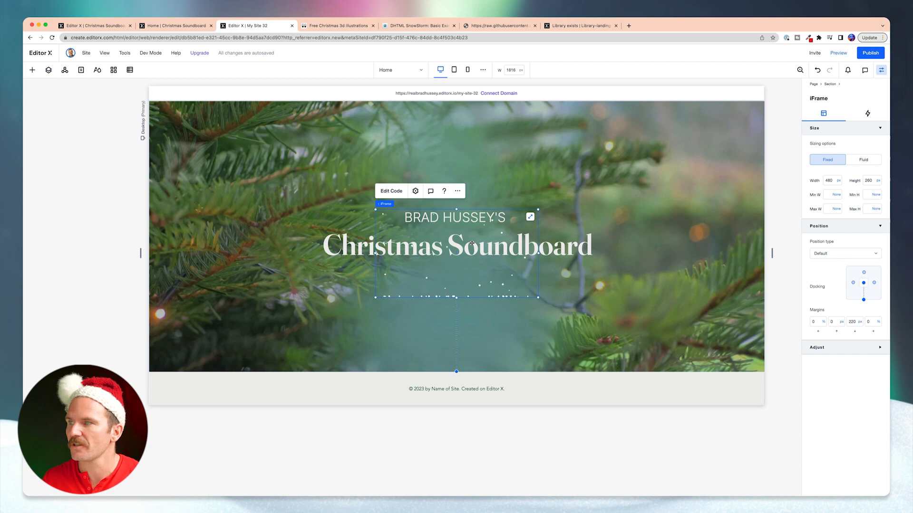
Stretch the iFrame to fill the hero section and place it below the title Stack in the layer order
click(530, 218)
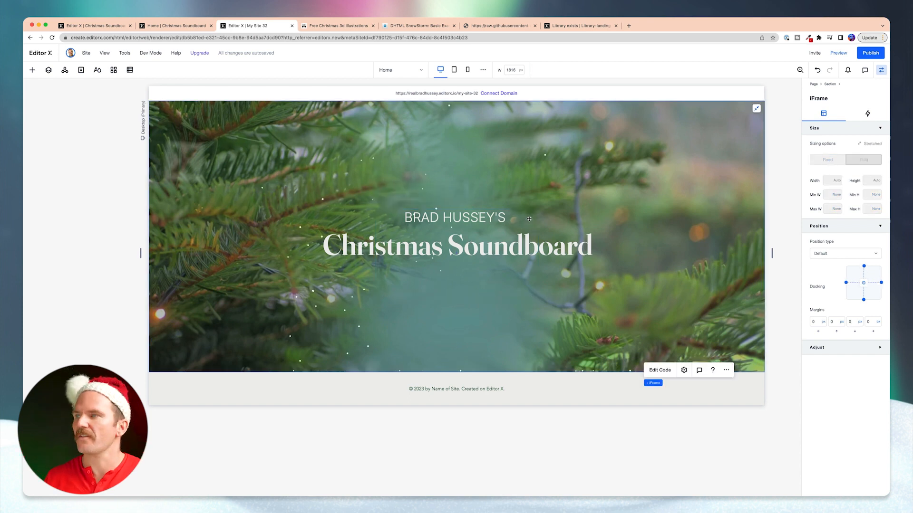
click(49, 70)
drag(56, 129, 58, 144)
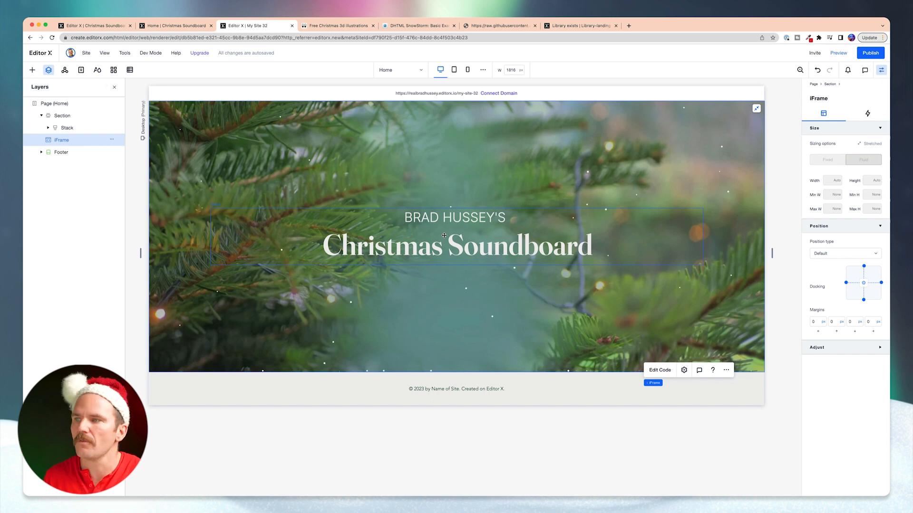
Preview the page with its snow effect and examine the layout of the published Christmas Soundboard site
click(838, 53)
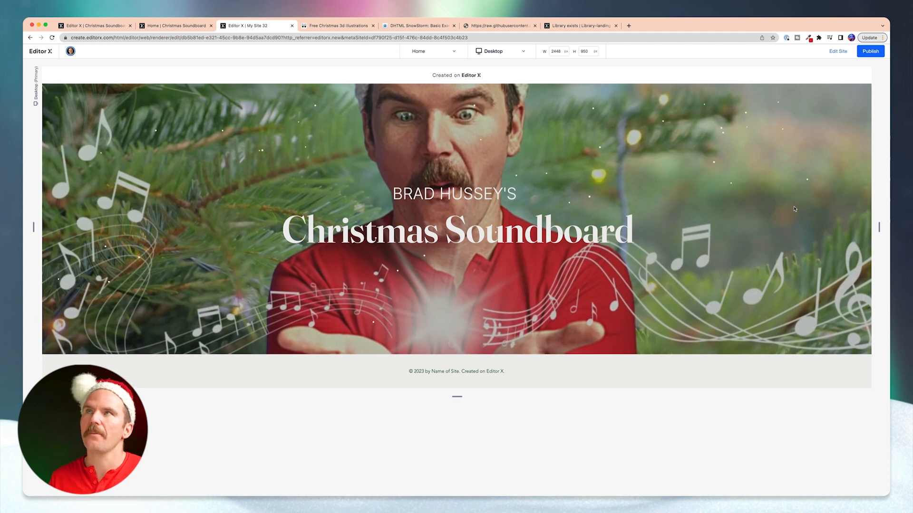
click(838, 51)
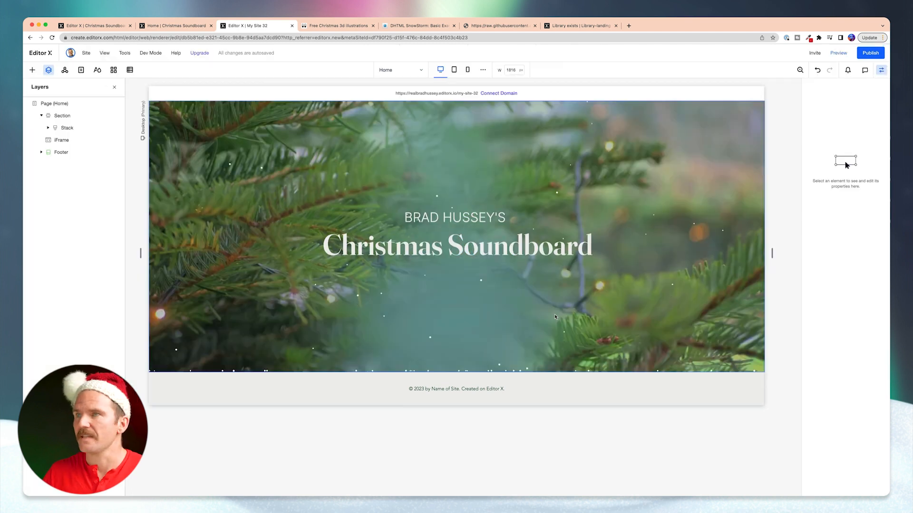
click(176, 25)
scroll(634, 323, down, 3)
scroll(634, 323, up, 6)
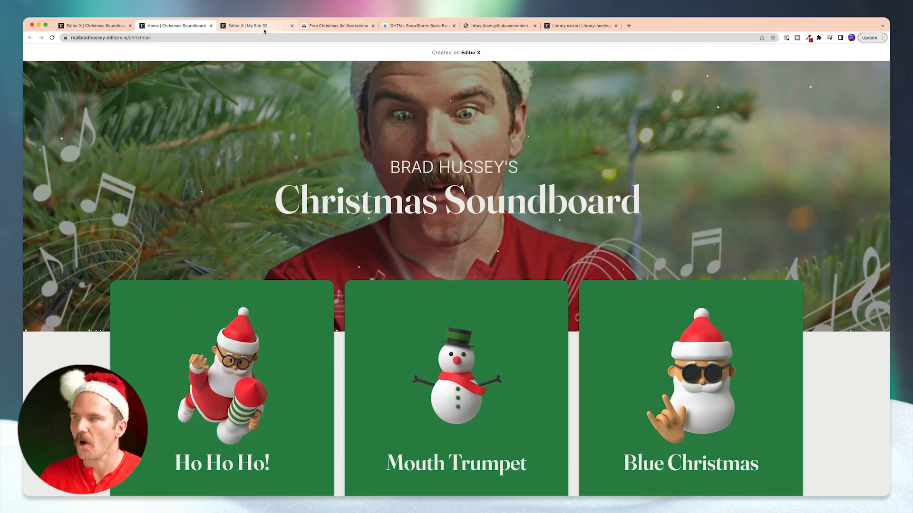
Back in the My Site 32 editor, add a blank section between the hero and the footer and select it
click(248, 26)
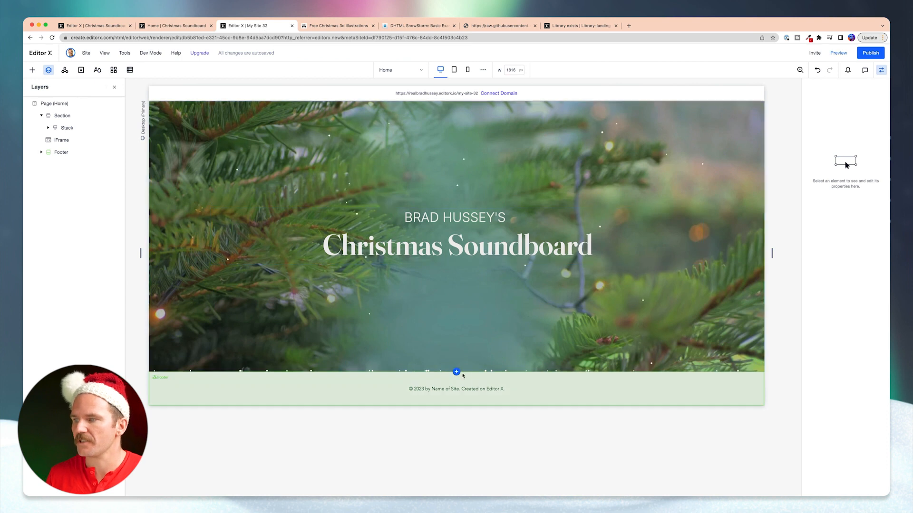
click(458, 372)
click(433, 342)
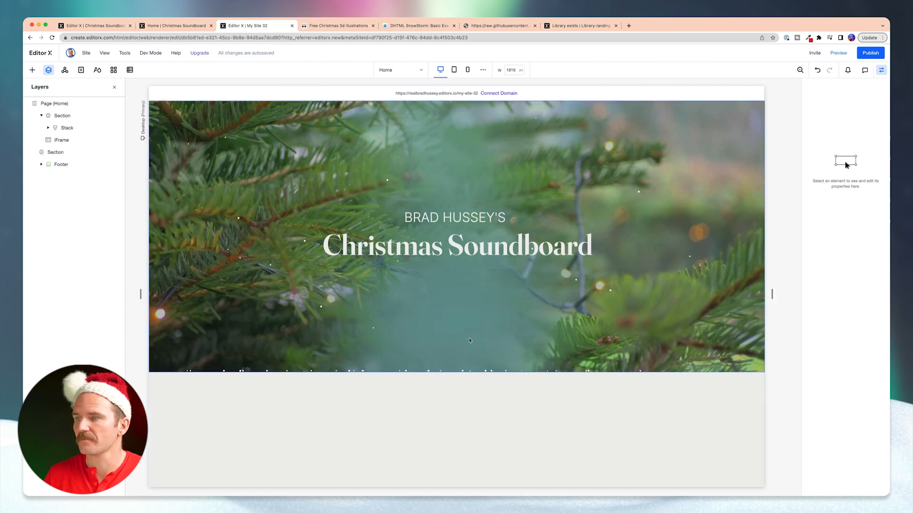
click(476, 353)
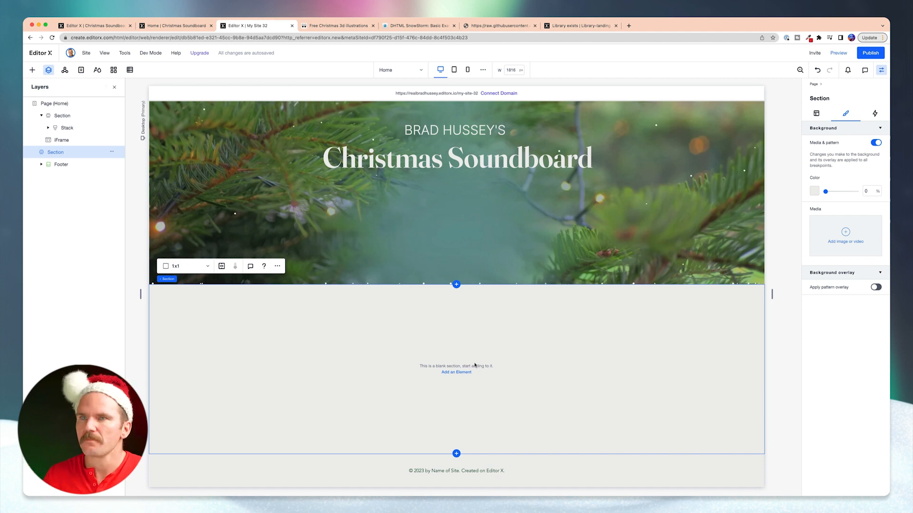
Add the blank two-by-two card repeater to the new section and align it to the section's top centre
click(33, 69)
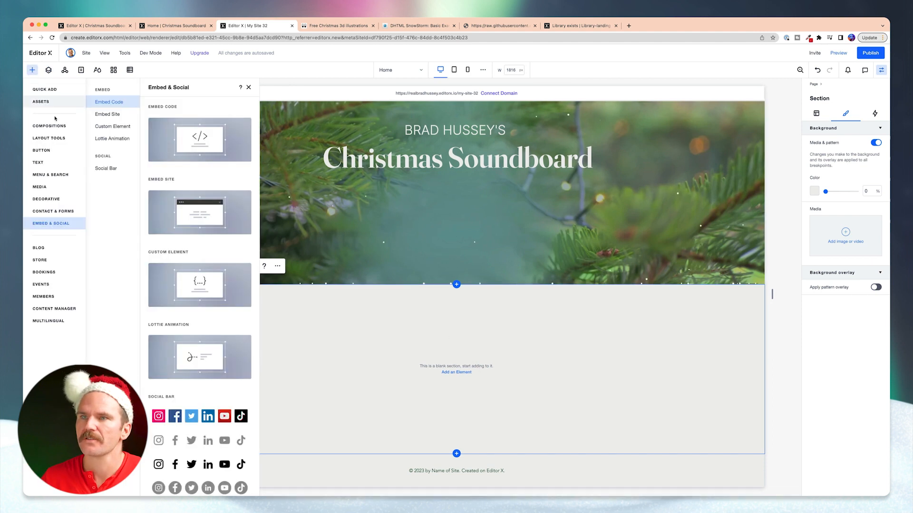
click(57, 139)
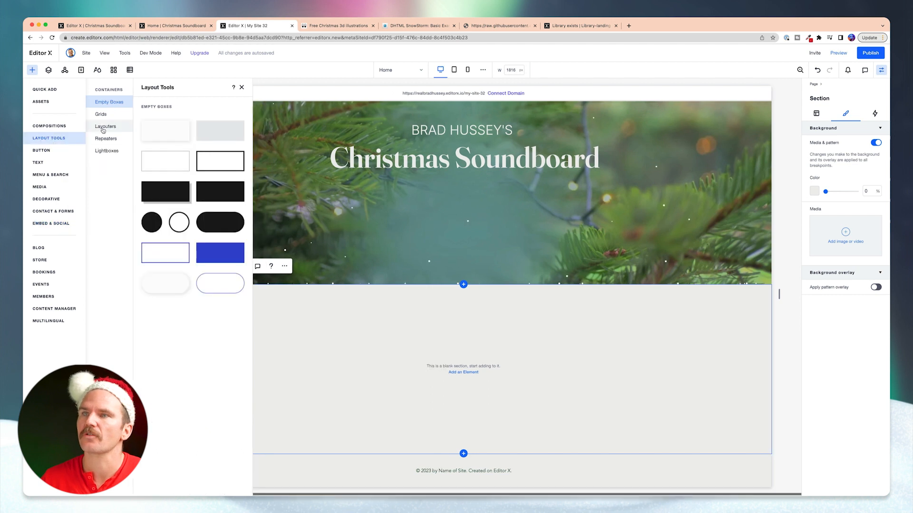
click(105, 138)
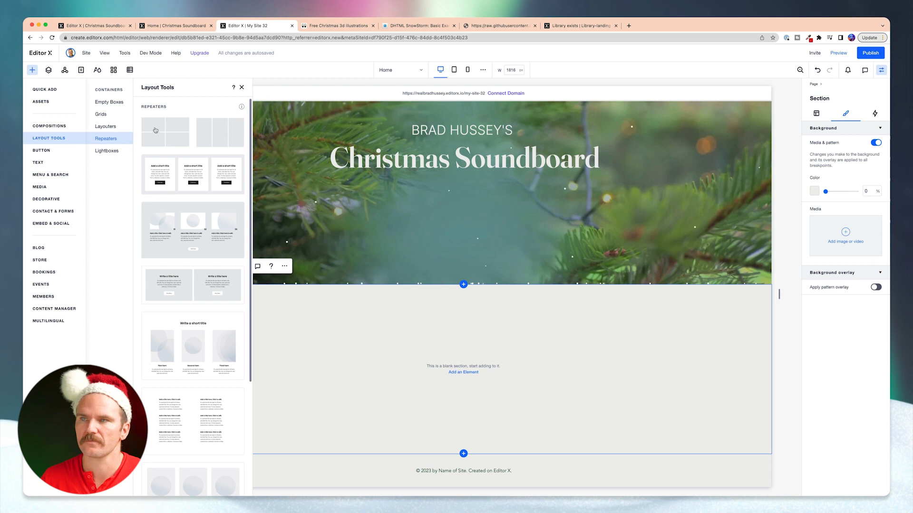
drag(160, 133, 448, 363)
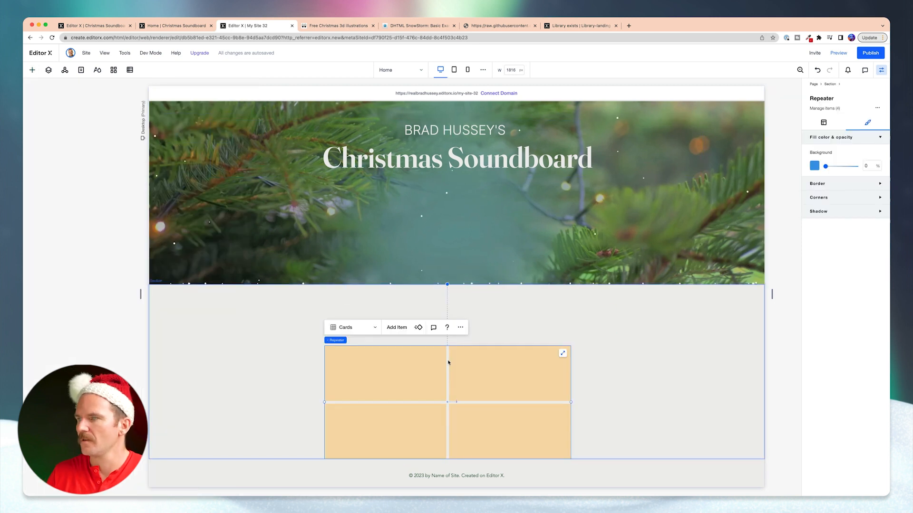
click(824, 123)
Set the repeater to 3 items per row and add two items for a total of six
click(879, 373)
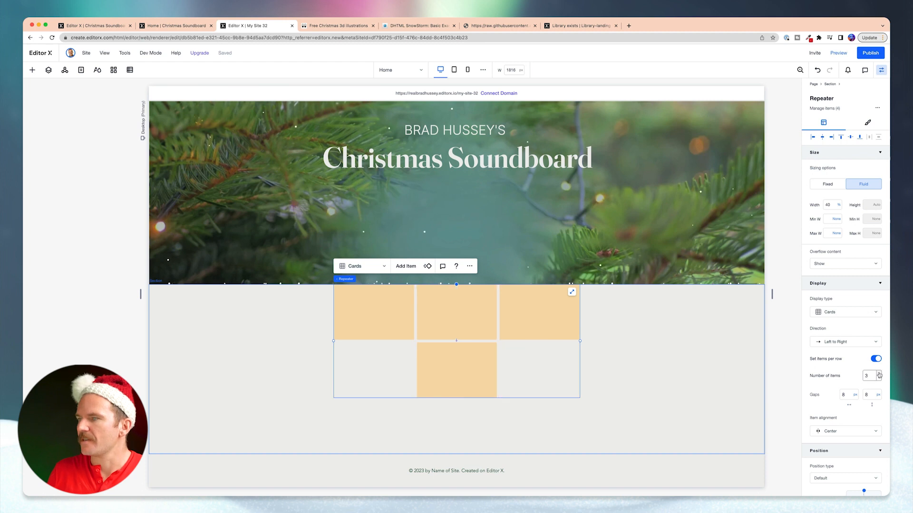
click(878, 108)
click(846, 188)
click(847, 204)
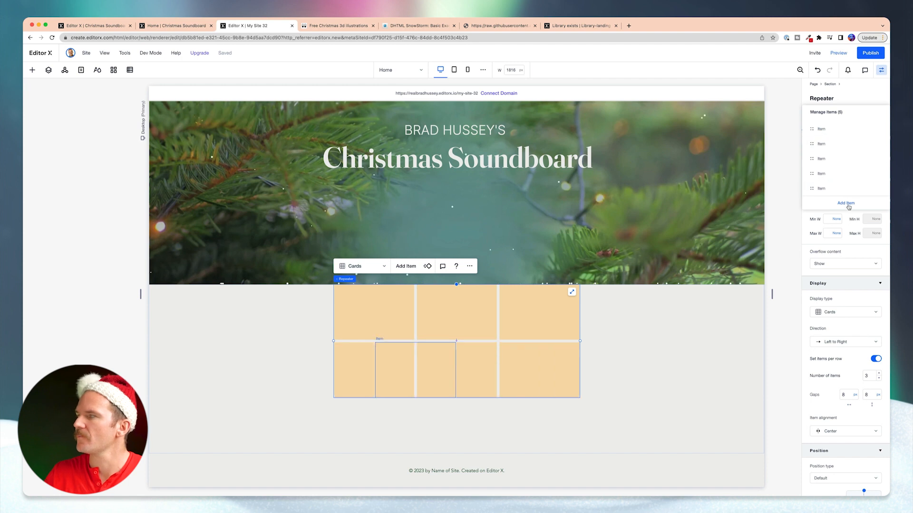
click(887, 91)
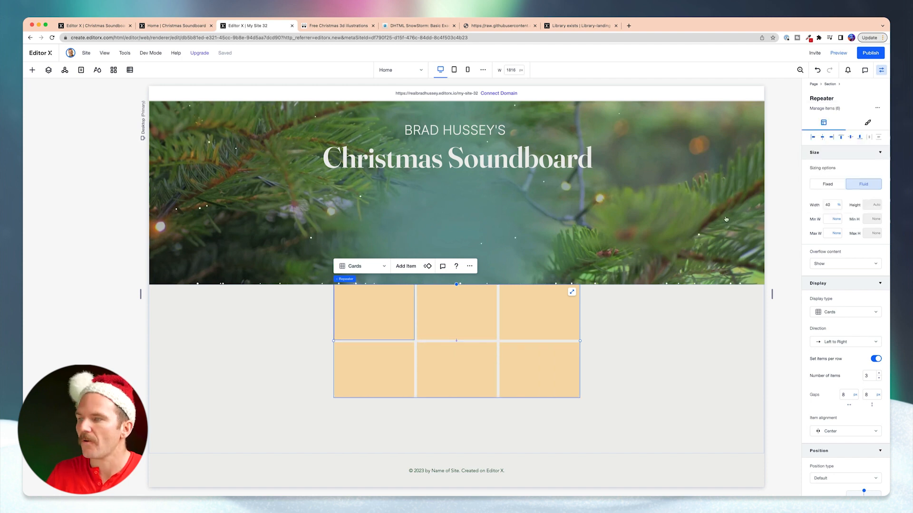
Change the background fill of the repeater items to green
click(383, 308)
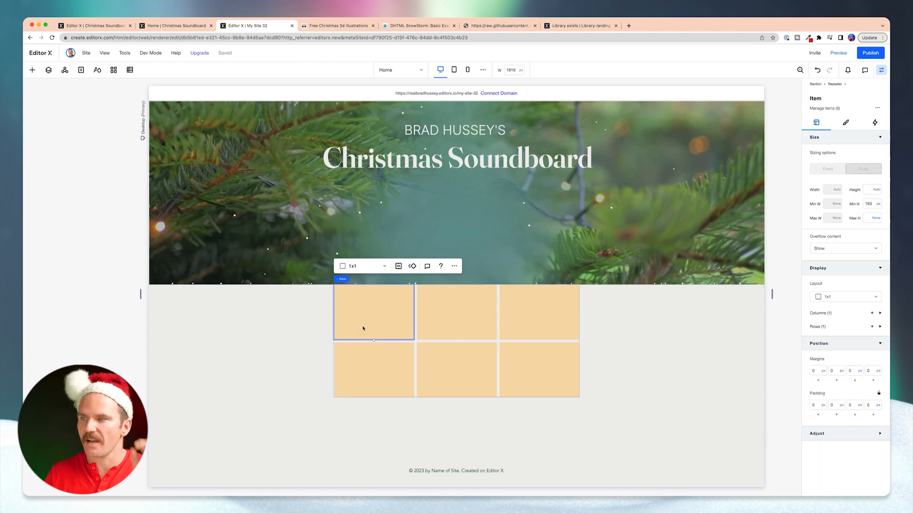
click(846, 122)
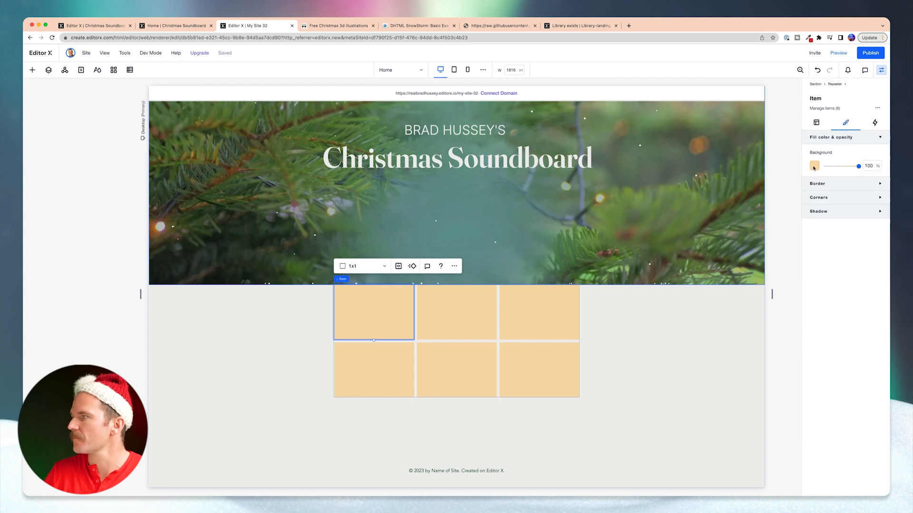
click(815, 165)
click(876, 207)
click(865, 208)
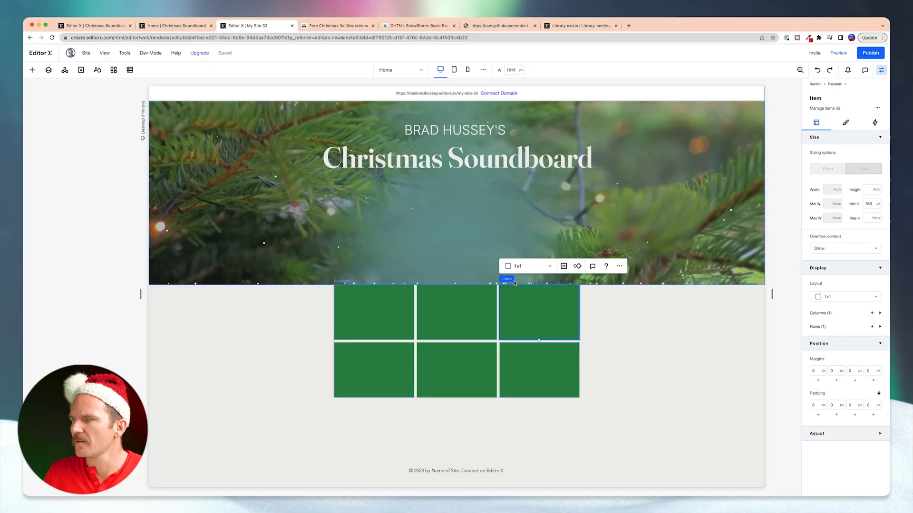
Set the repeater's width to 80%
click(524, 282)
click(833, 204)
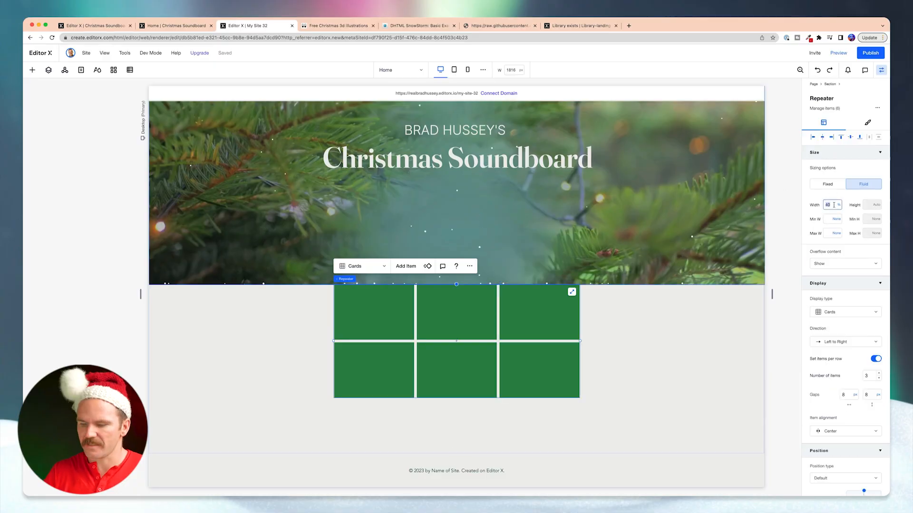
text(80)
key(Return)
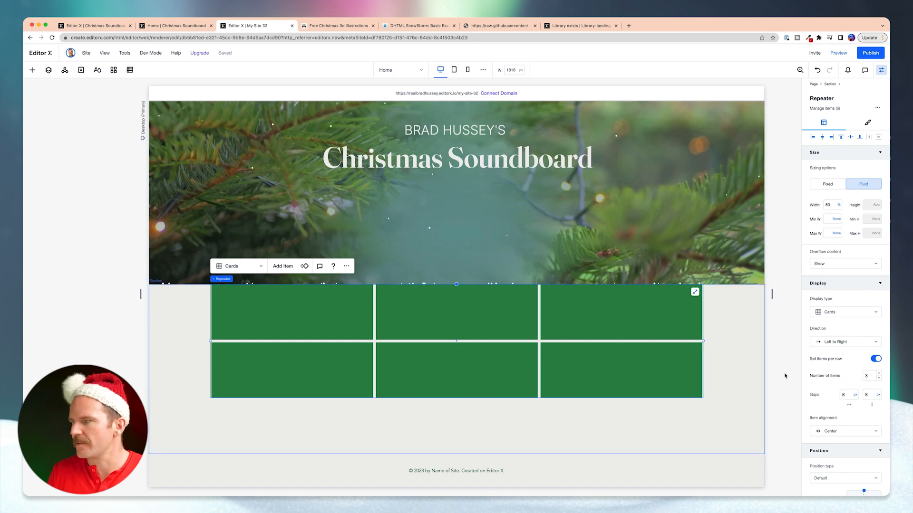
Set the repeater's horizontal and vertical gaps to 32 px
click(845, 394)
text(3)
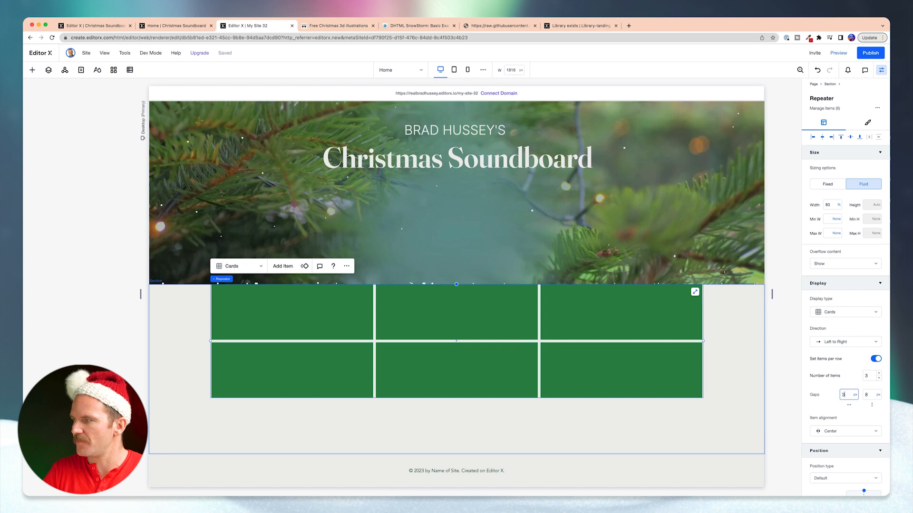
text(2)
key(Tab)
text(32)
key(Tab)
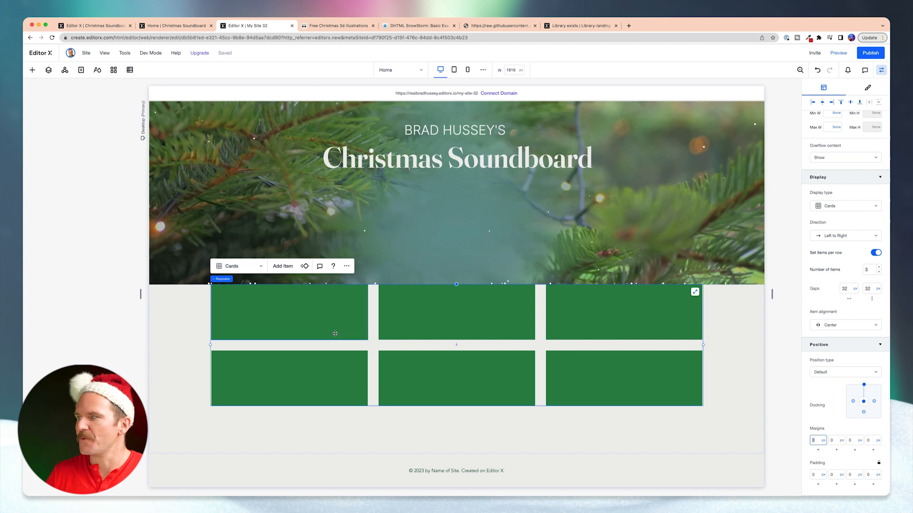
Round all corners of the repeater items with a 20 px radius
click(868, 88)
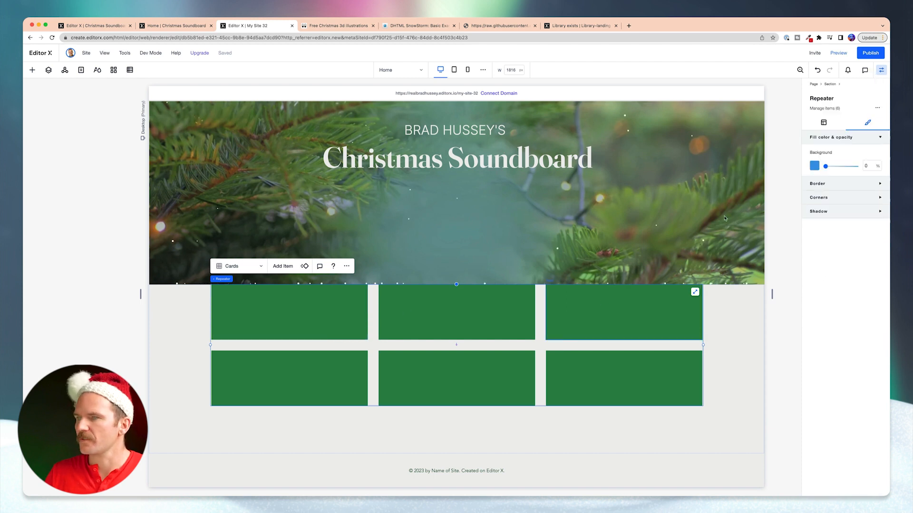
click(291, 311)
click(832, 199)
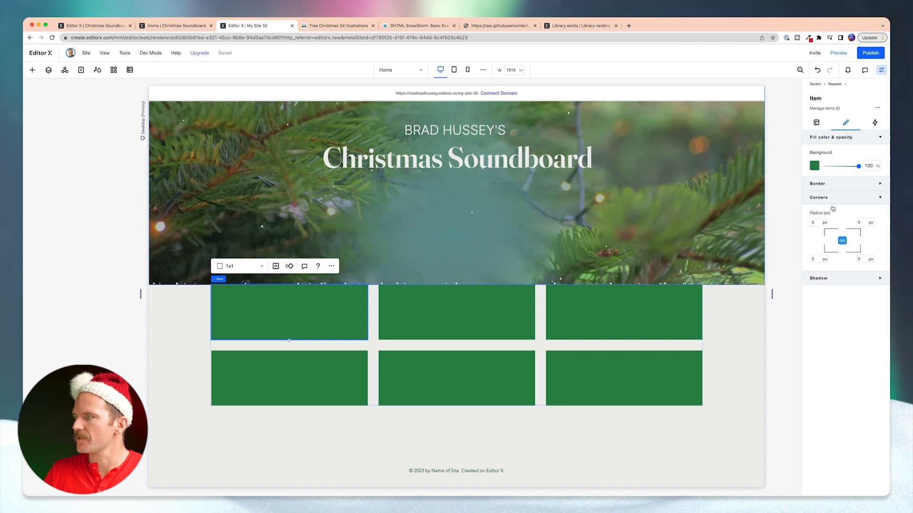
click(815, 223)
text(20)
key(Tab)
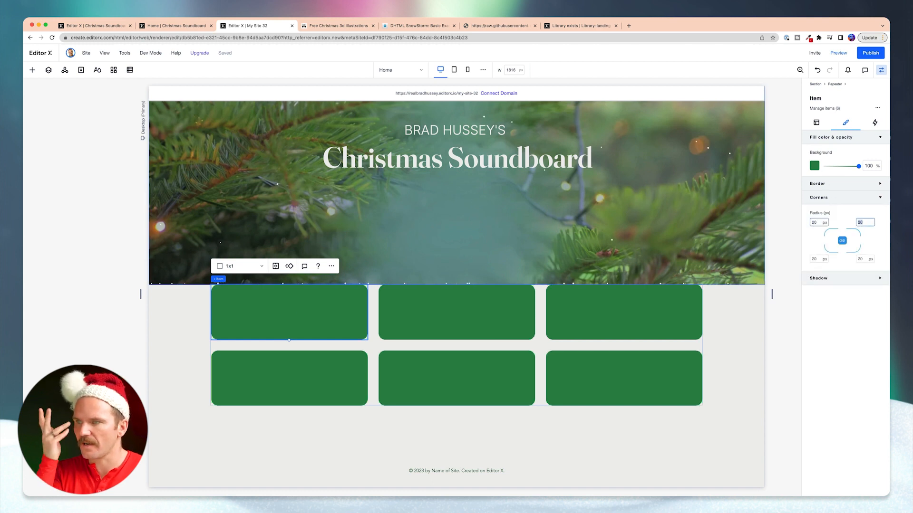
Add the mini audio player with play button and time stamp to the first repeater item
click(33, 70)
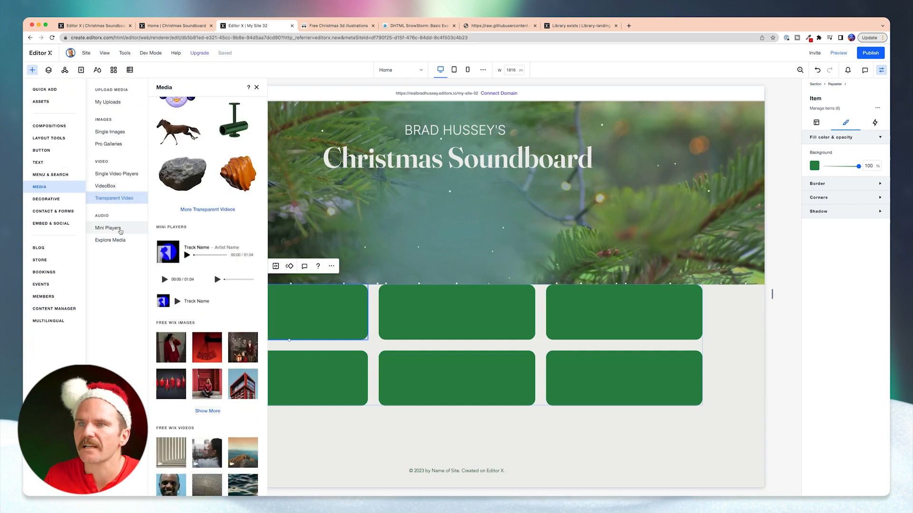
click(110, 240)
click(111, 229)
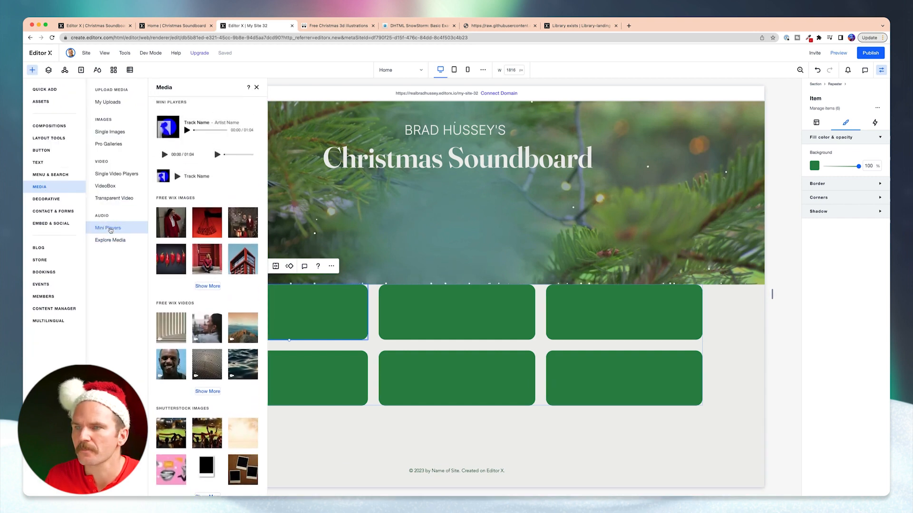
scroll(202, 266, up, 2)
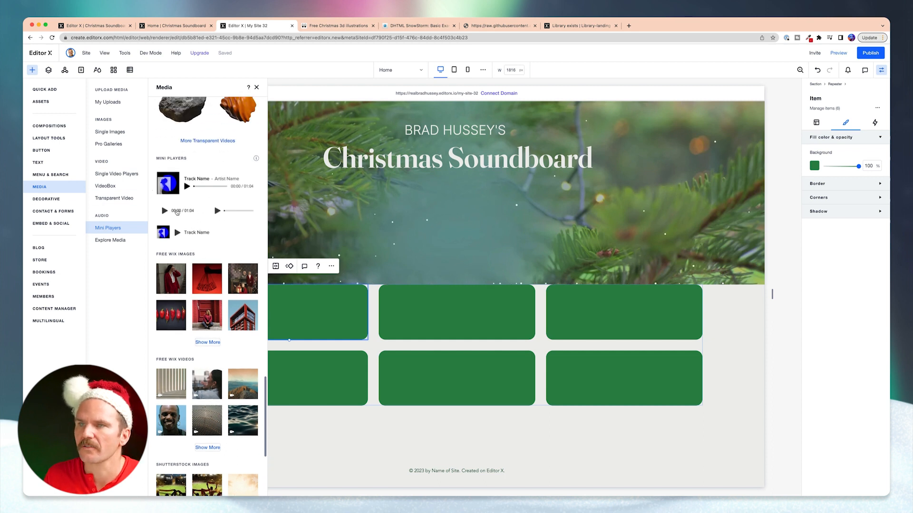
drag(170, 213, 279, 311)
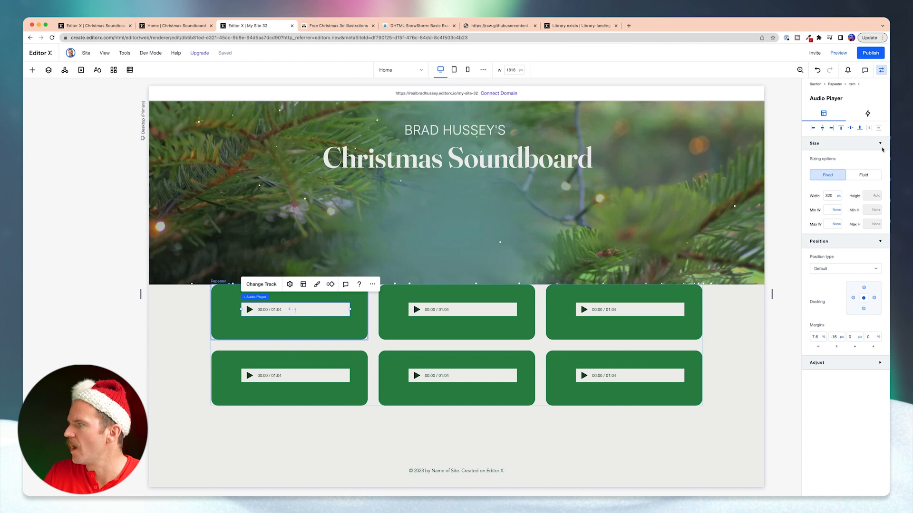
Change the audio player to the Icon layout and apply the solid square preset design
click(303, 284)
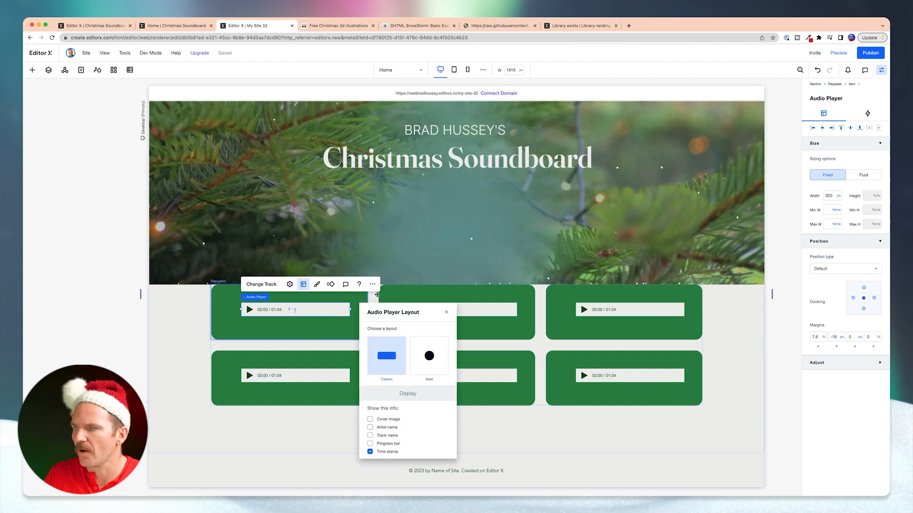
click(430, 357)
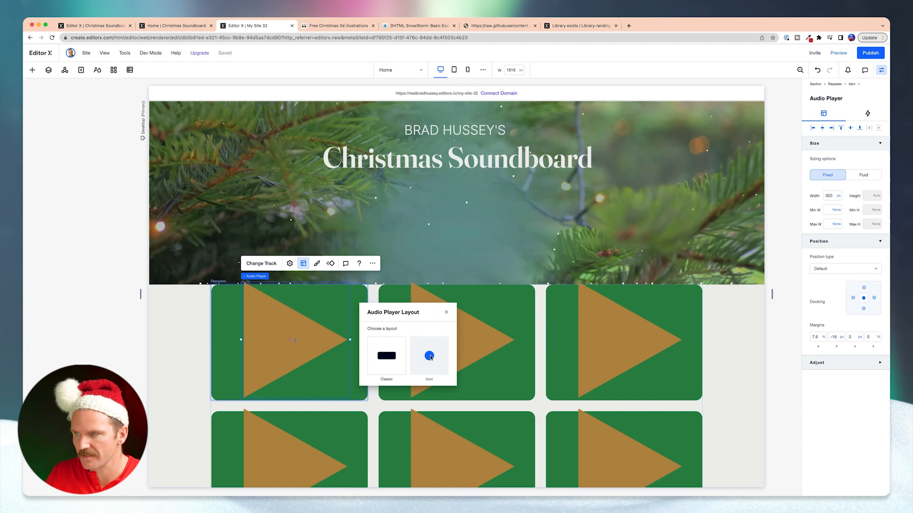
click(316, 263)
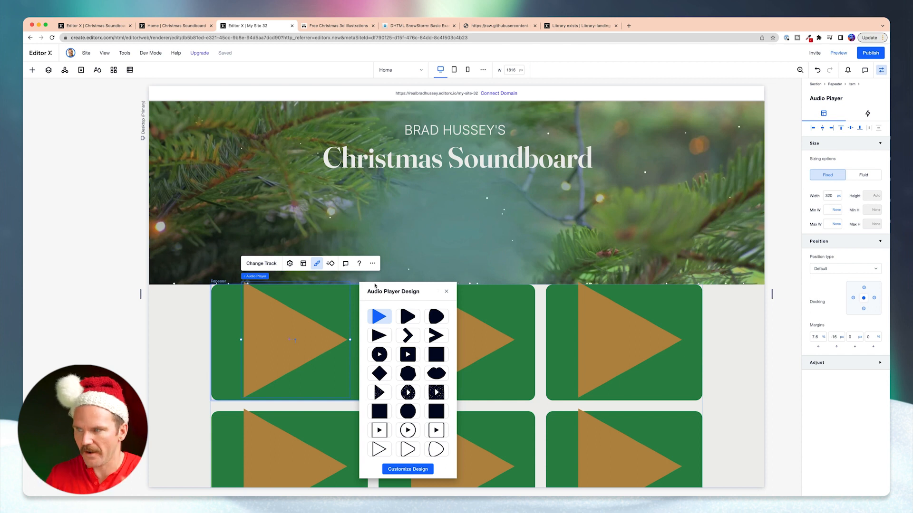
click(440, 358)
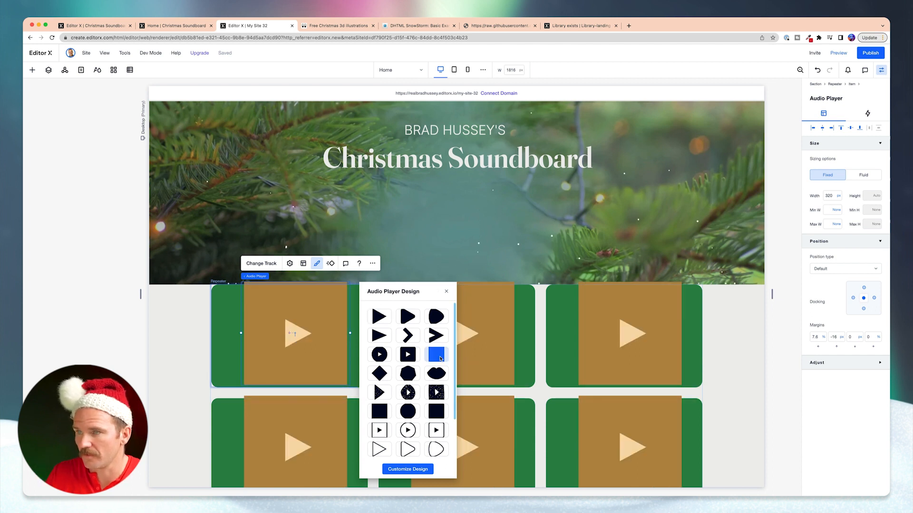
click(379, 430)
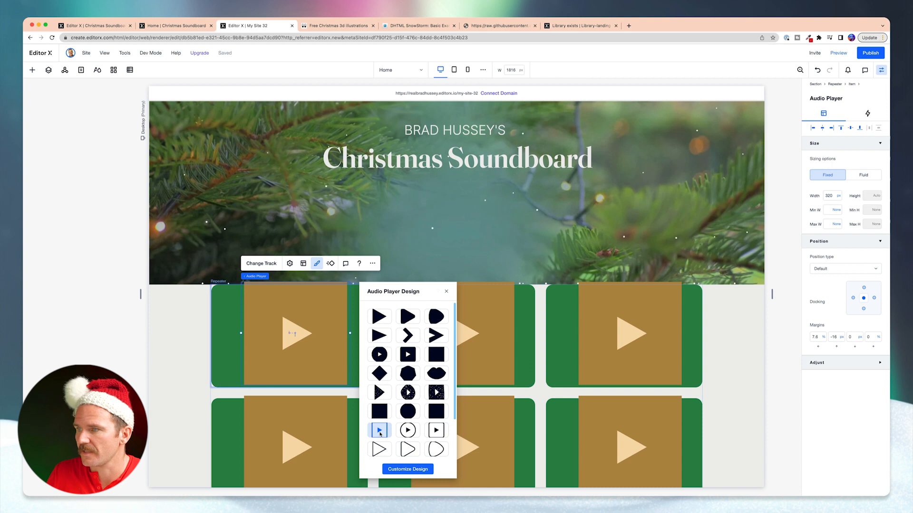
click(439, 360)
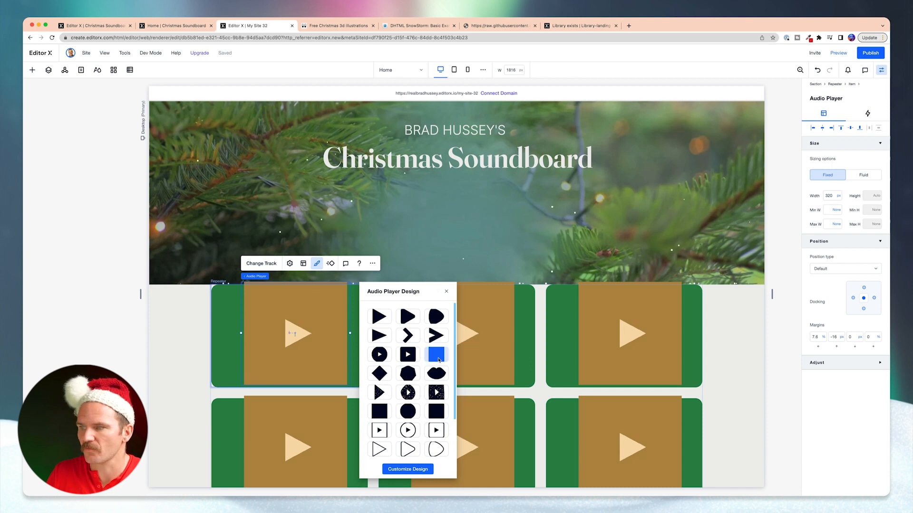
Customize the player's regular colors with a dark green play triangle on a green background matching the cards
click(421, 469)
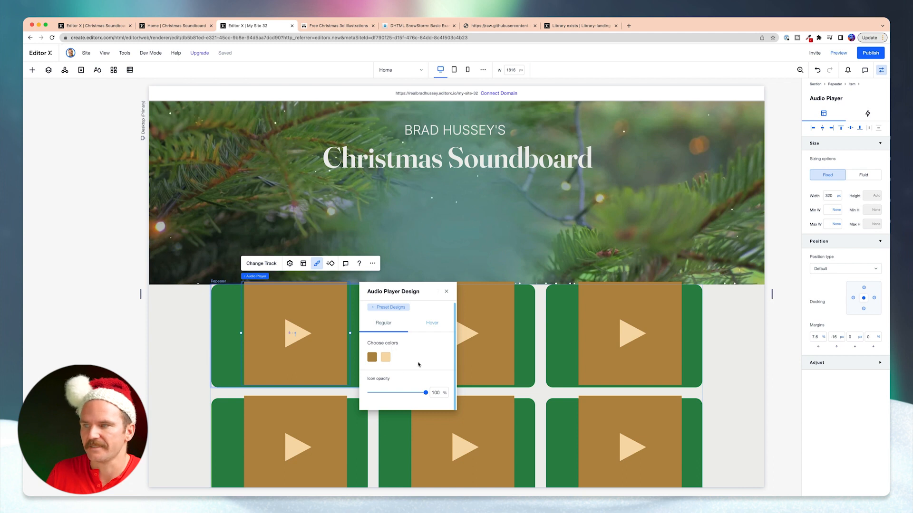
click(386, 357)
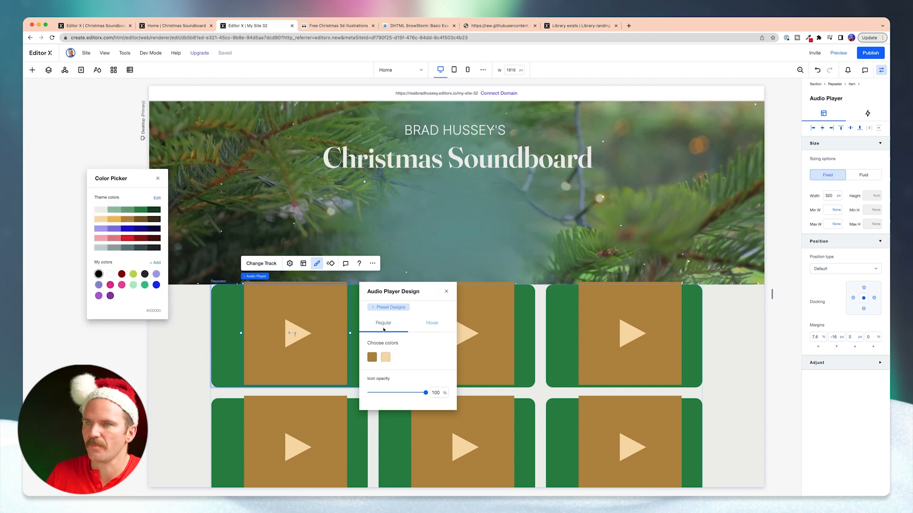
click(153, 210)
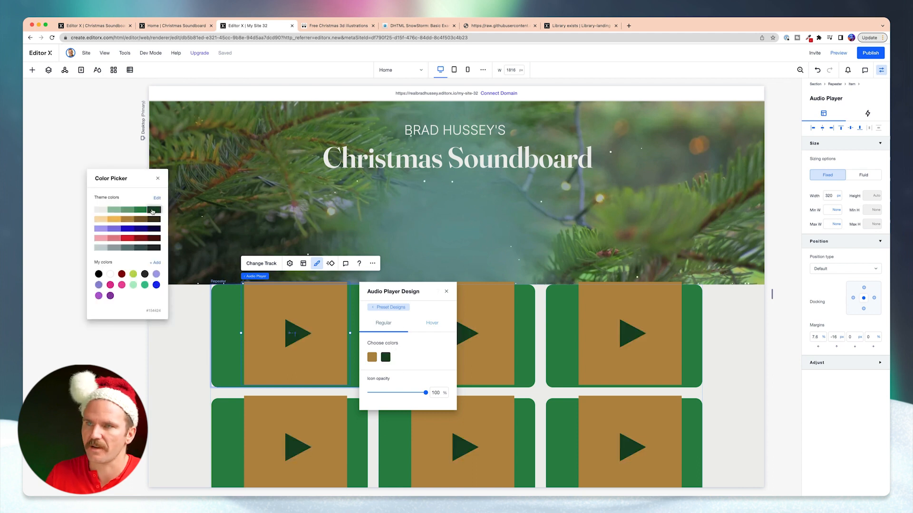
click(157, 179)
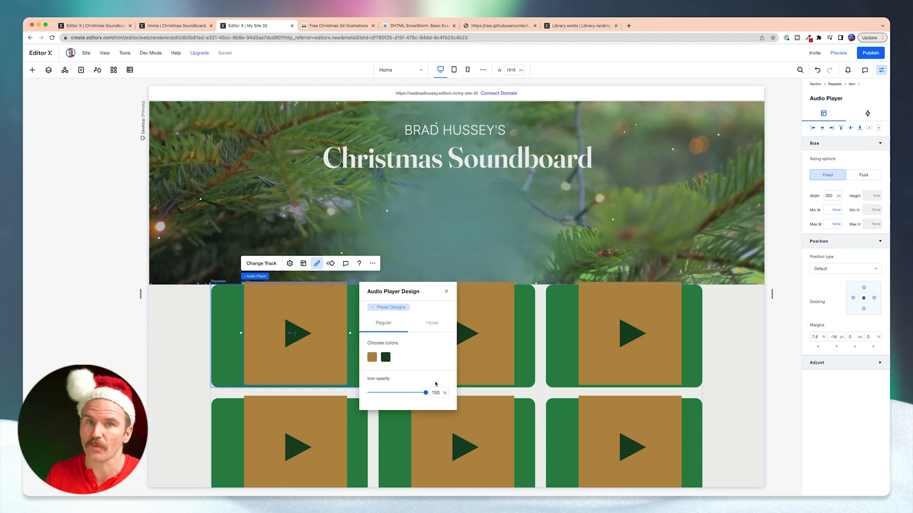
click(372, 358)
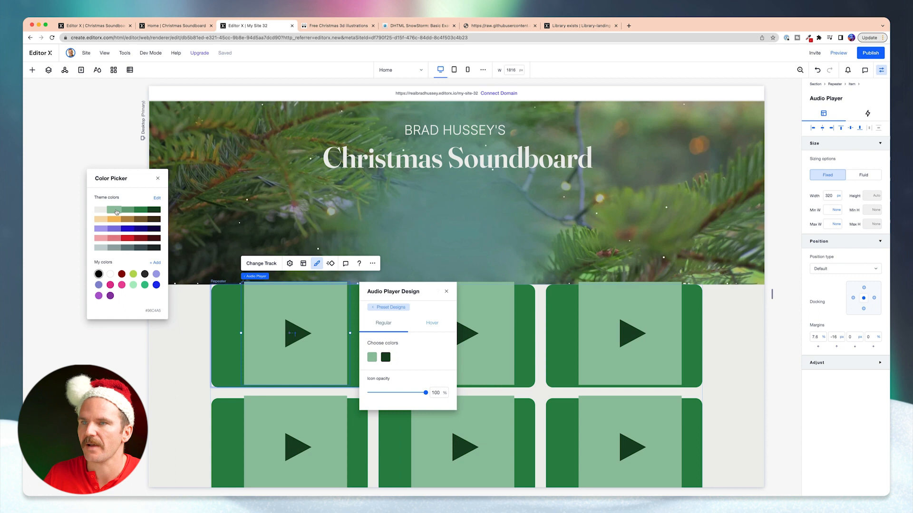
click(139, 210)
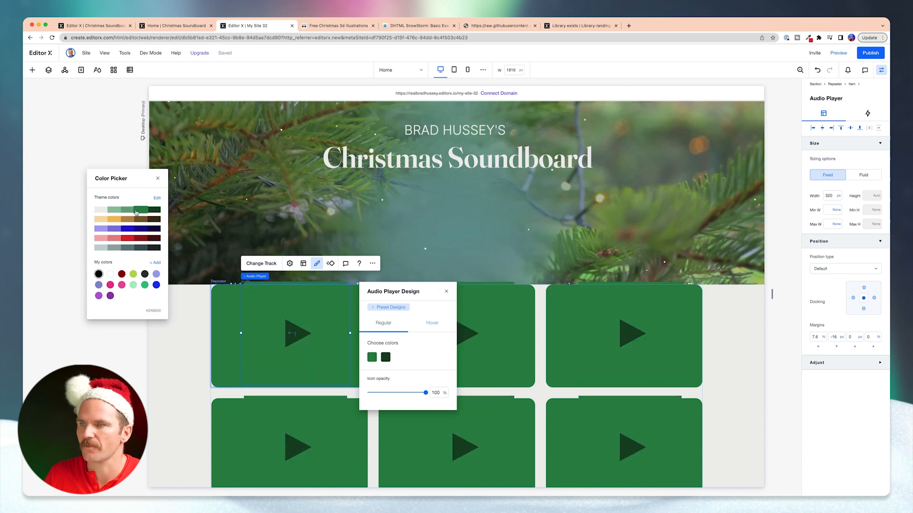
click(158, 180)
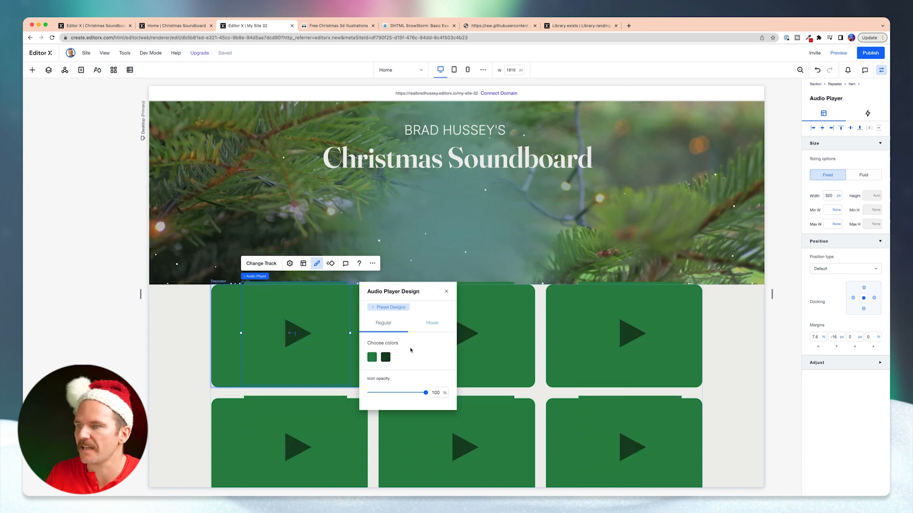
Set the player controls' hover color to dark red and center the audio player within its repeater item
click(429, 325)
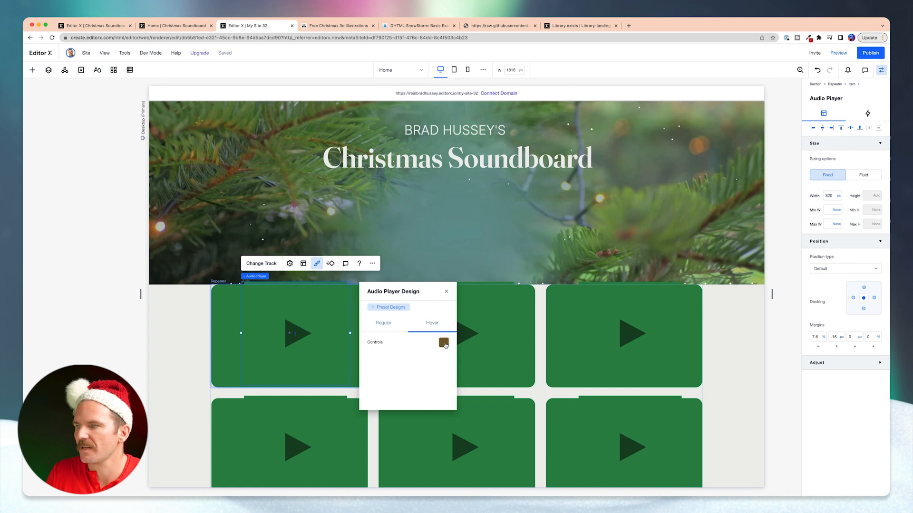
click(444, 343)
click(140, 239)
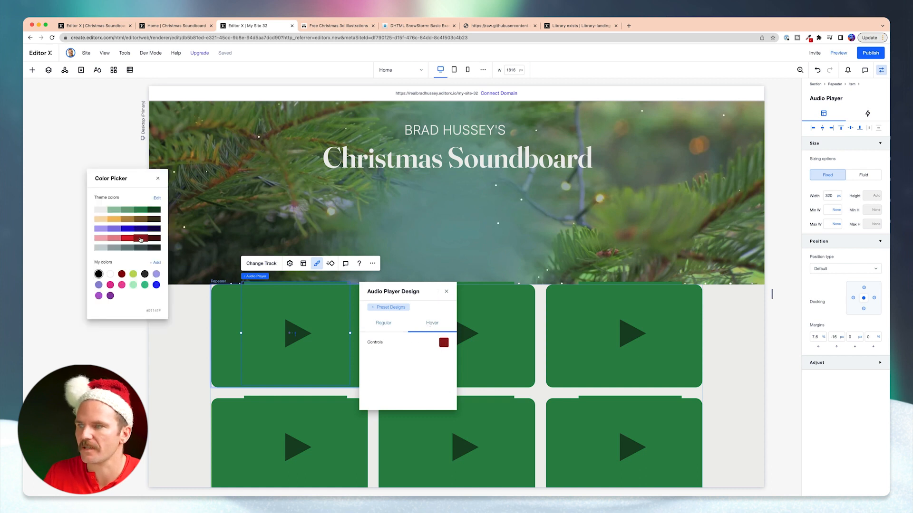
click(159, 180)
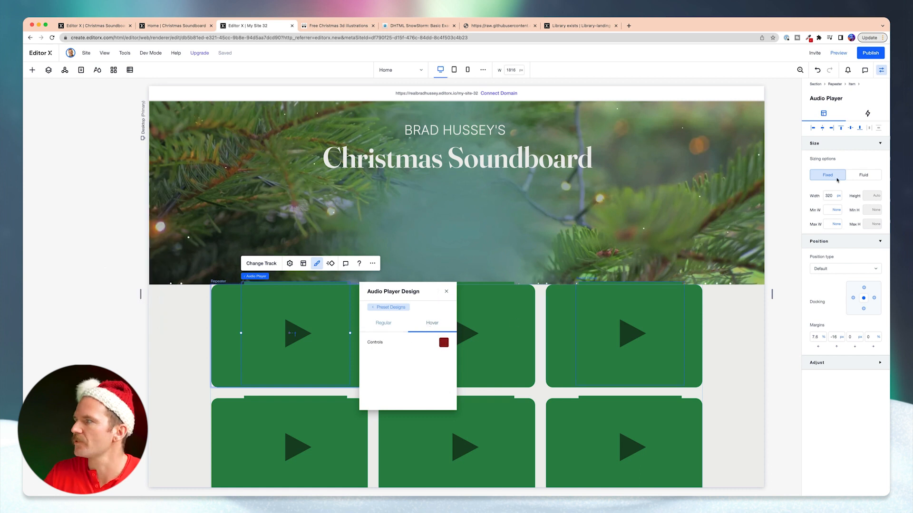
click(823, 128)
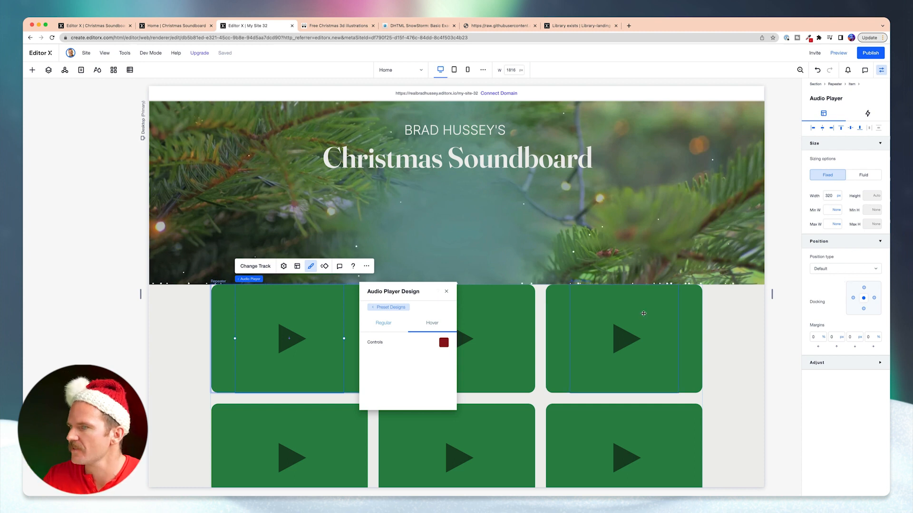
click(445, 292)
Try a 100% width on the audio player and undo the change
click(830, 195)
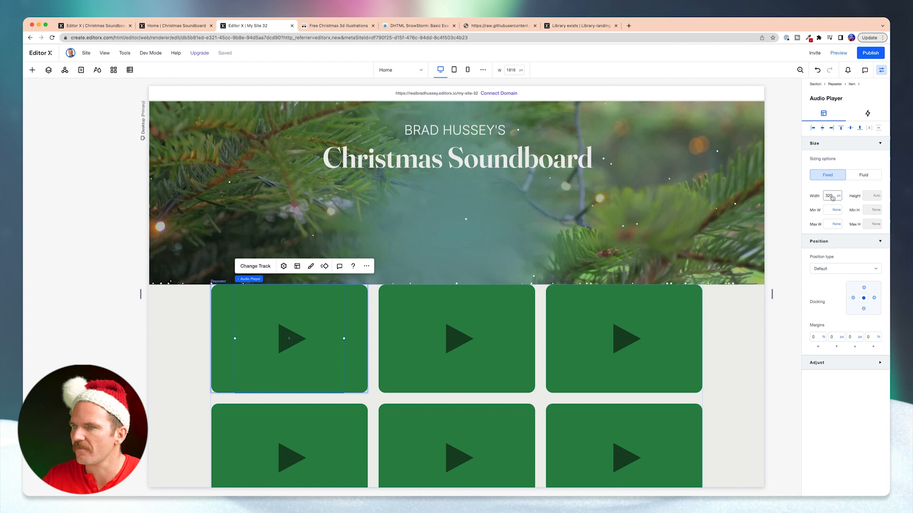
key(Return)
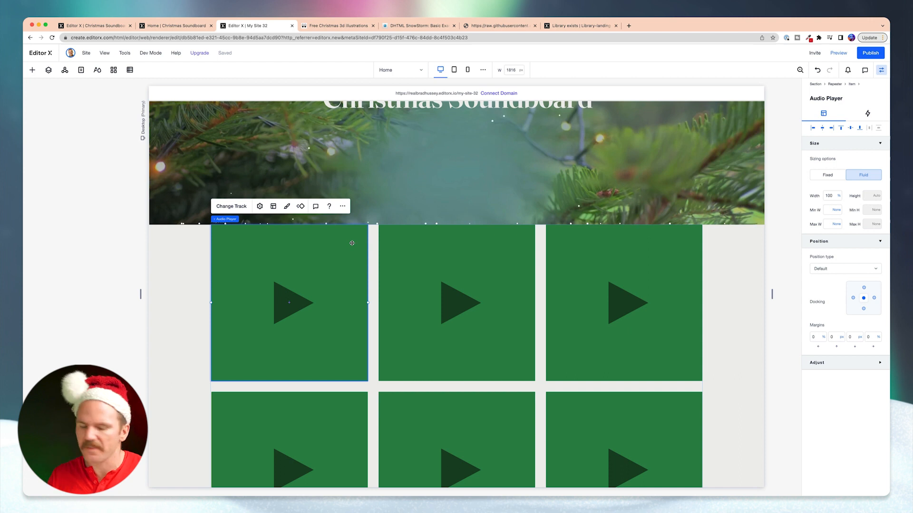
key(super+z)
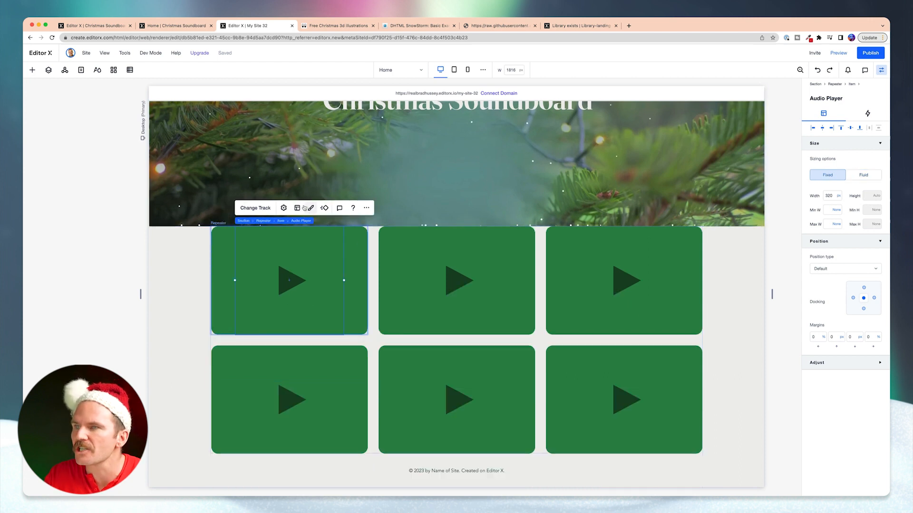
Switch the audio player to the framed square play icon preset, and try a lower icon opacity before restoring it to 100%
click(310, 207)
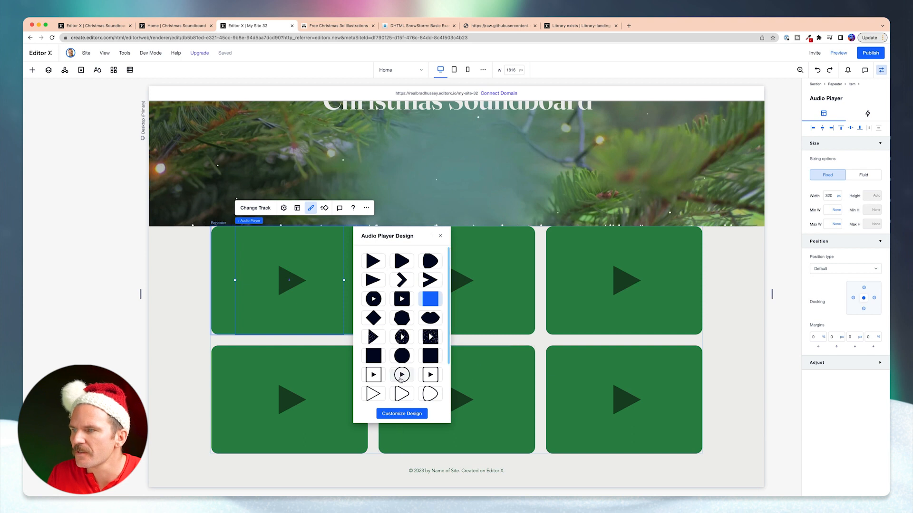
click(431, 375)
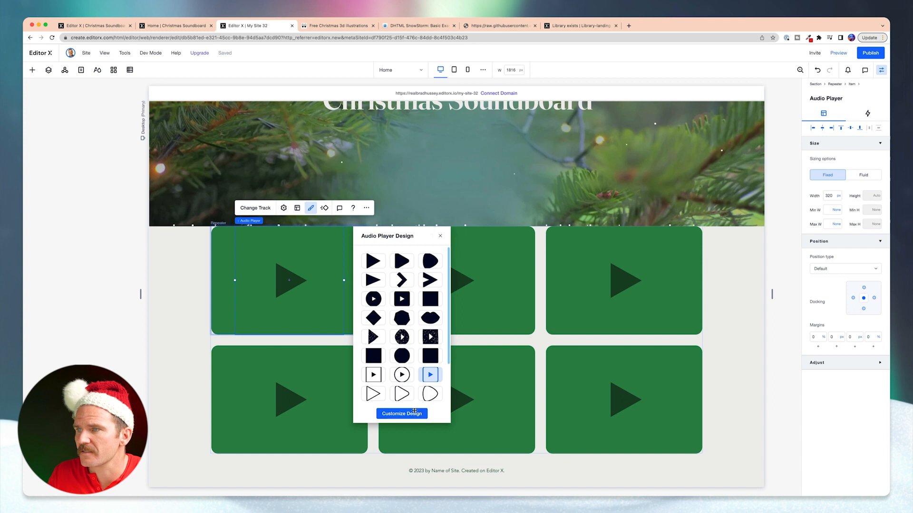
click(402, 414)
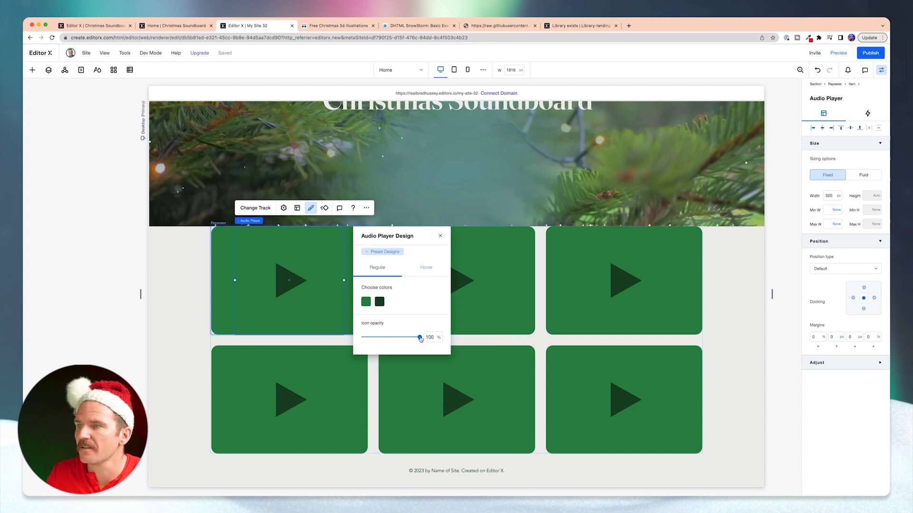
drag(419, 337, 367, 342)
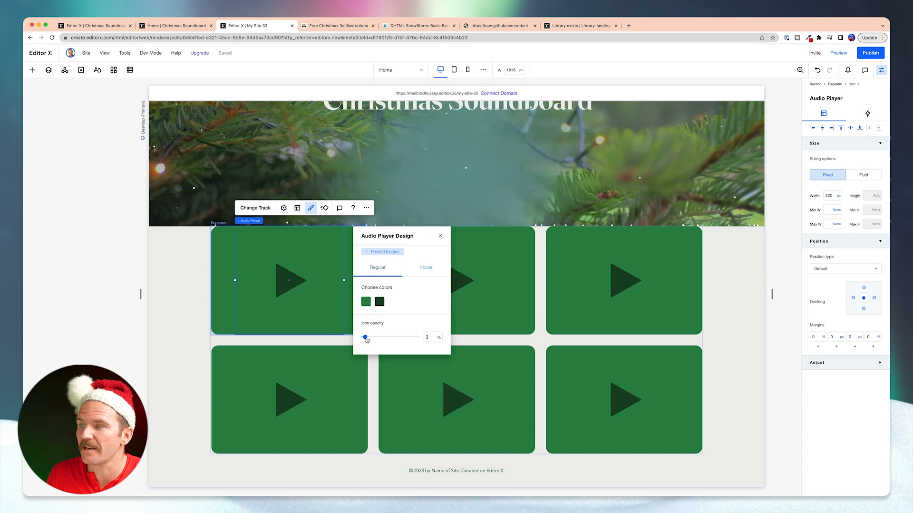
drag(367, 339, 419, 338)
click(440, 236)
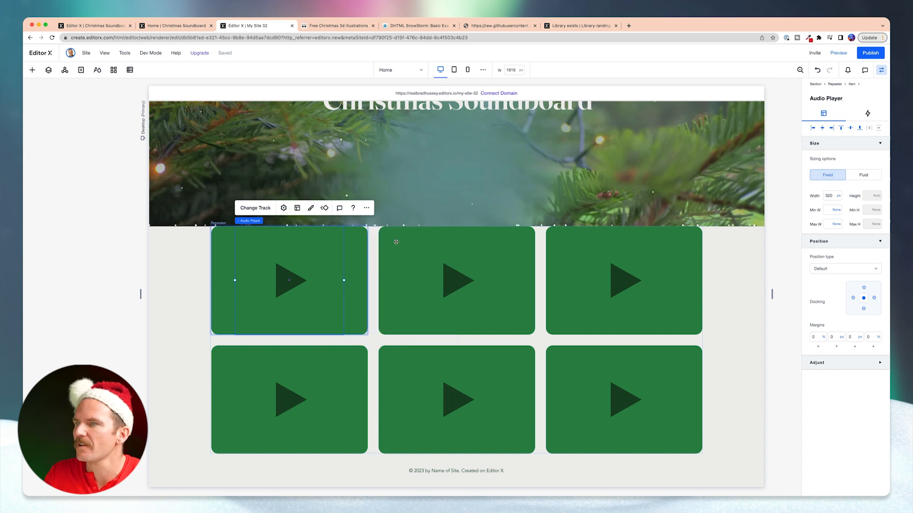
Set the audio player's width to 100% so it fills its card
click(828, 196)
text(100%)
key(Return)
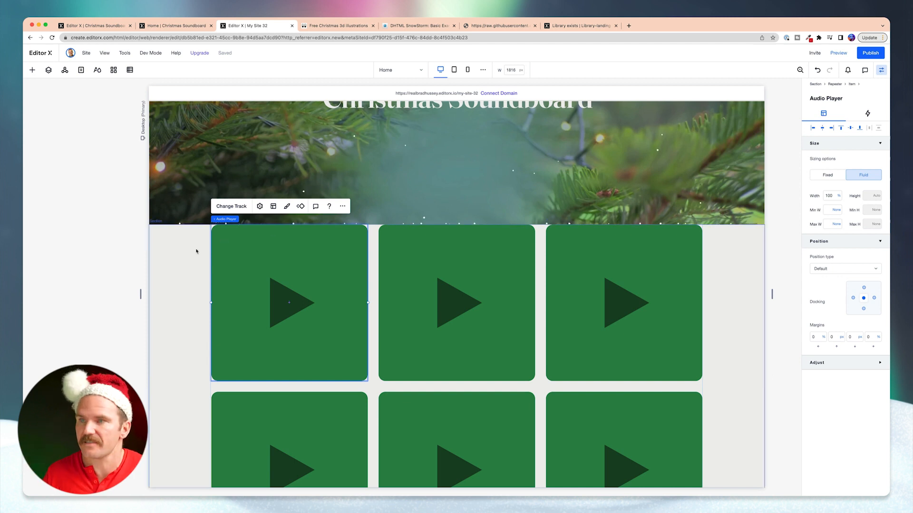
Preview the page, test the play buttons on the first two cards, and return to editing the site
click(192, 266)
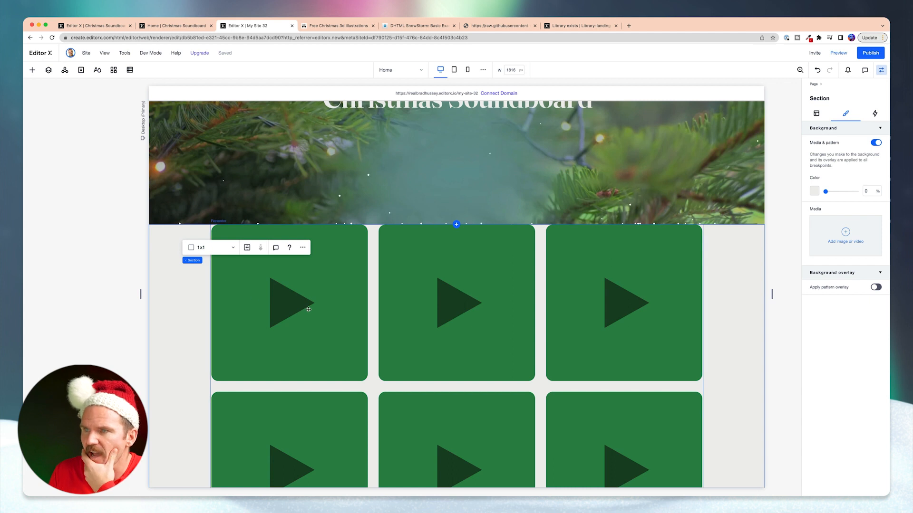
click(292, 303)
click(838, 53)
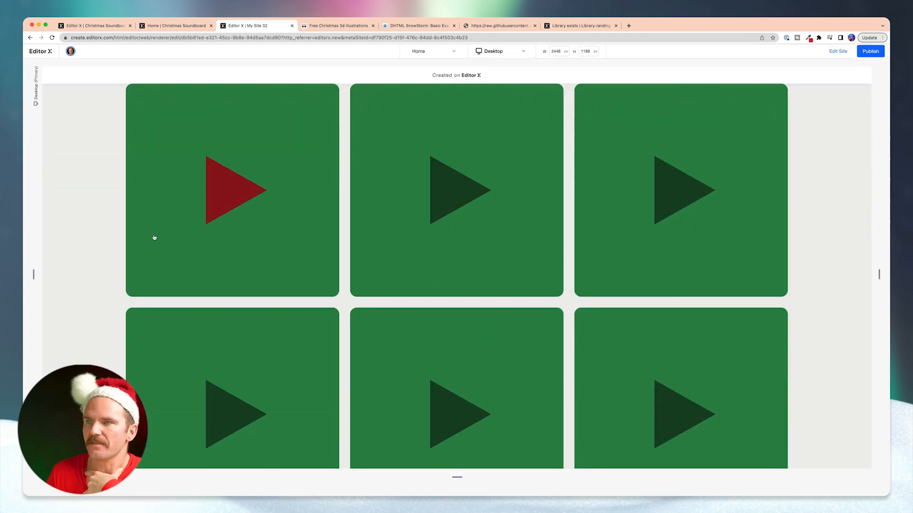
click(234, 192)
click(449, 198)
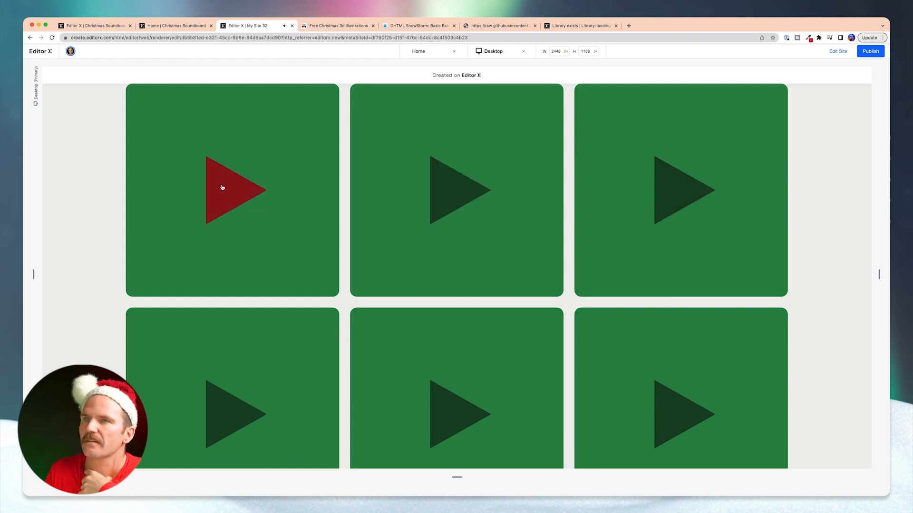
scroll(222, 189, up, 2)
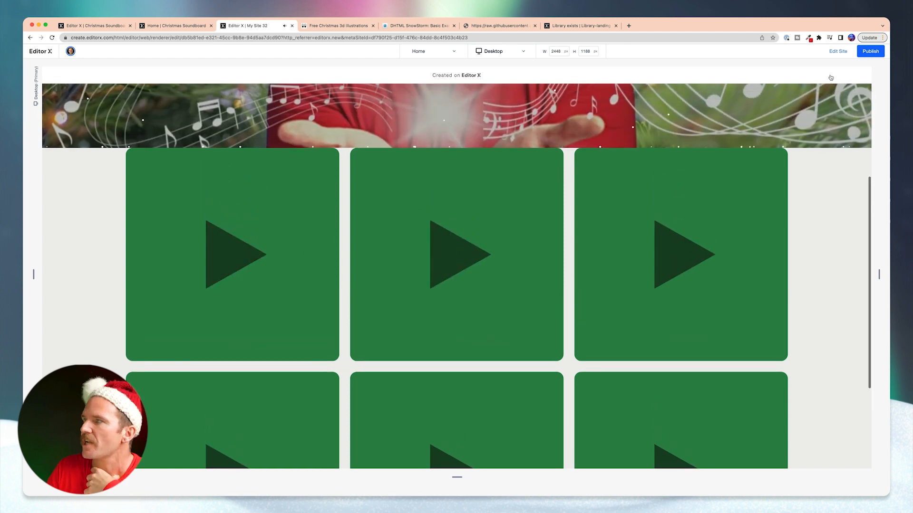
click(837, 51)
click(293, 250)
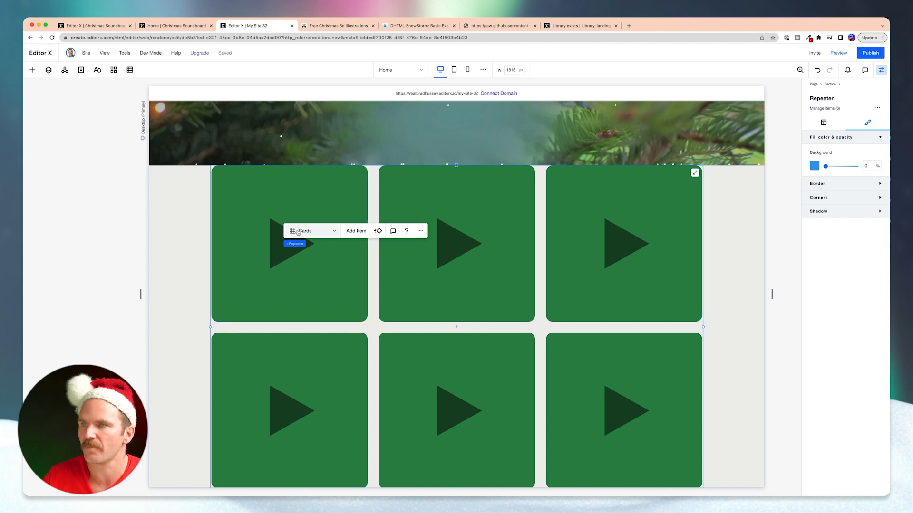
Open the track settings of the first card's audio player and its track upload option
click(266, 258)
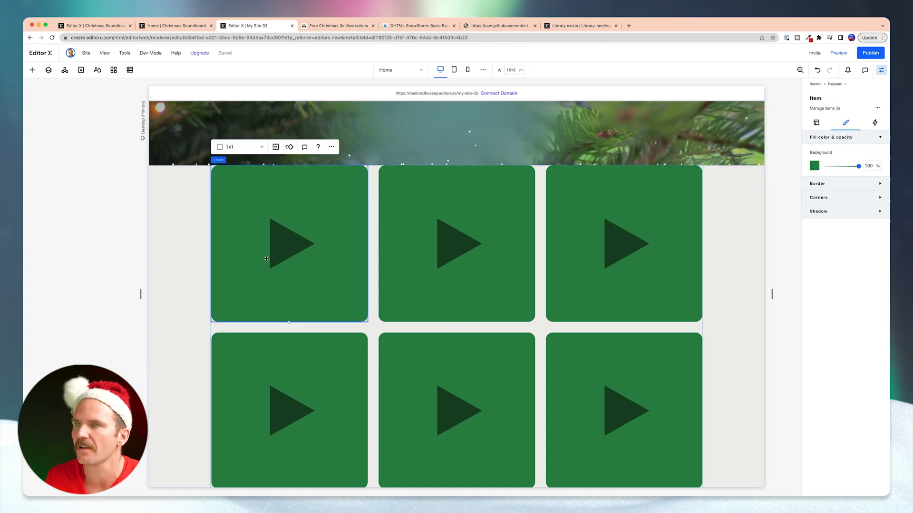
click(291, 252)
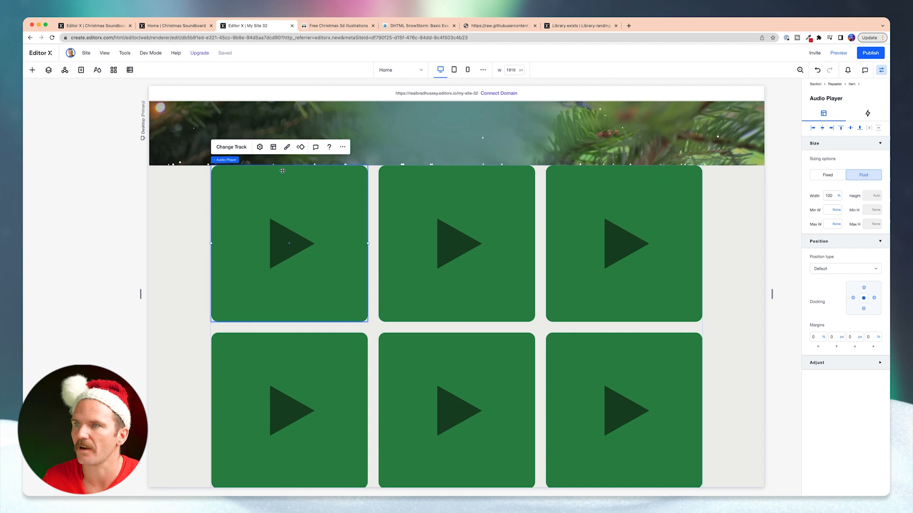
click(241, 148)
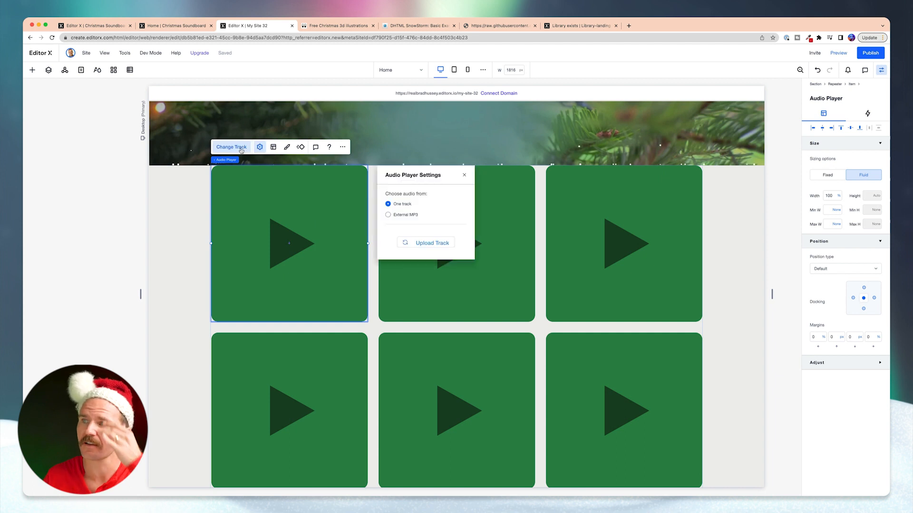
click(439, 245)
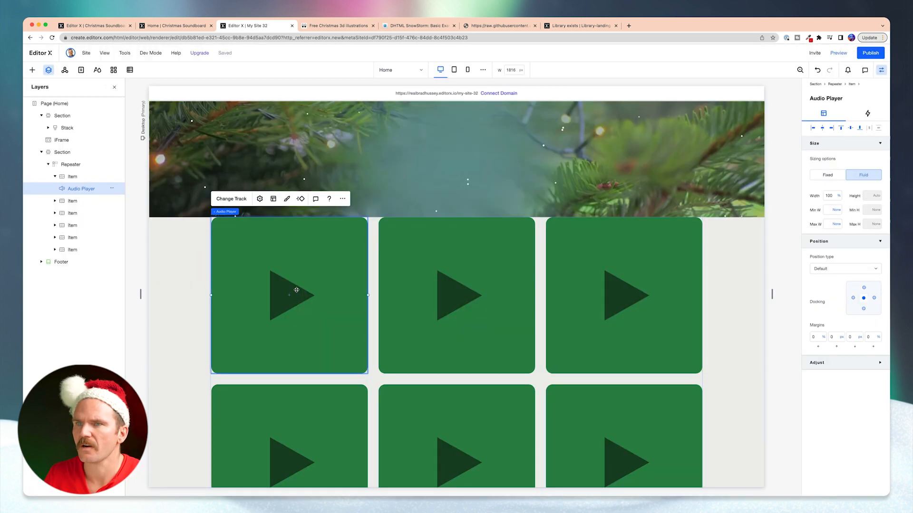
Set the audio player's regular icon opacity to 0% and its dark green color to the card's green theme color
click(286, 199)
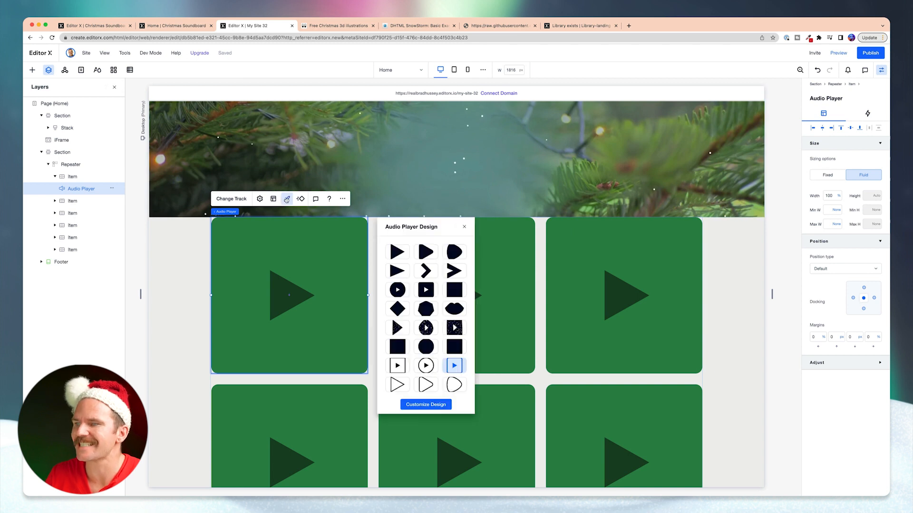
click(435, 405)
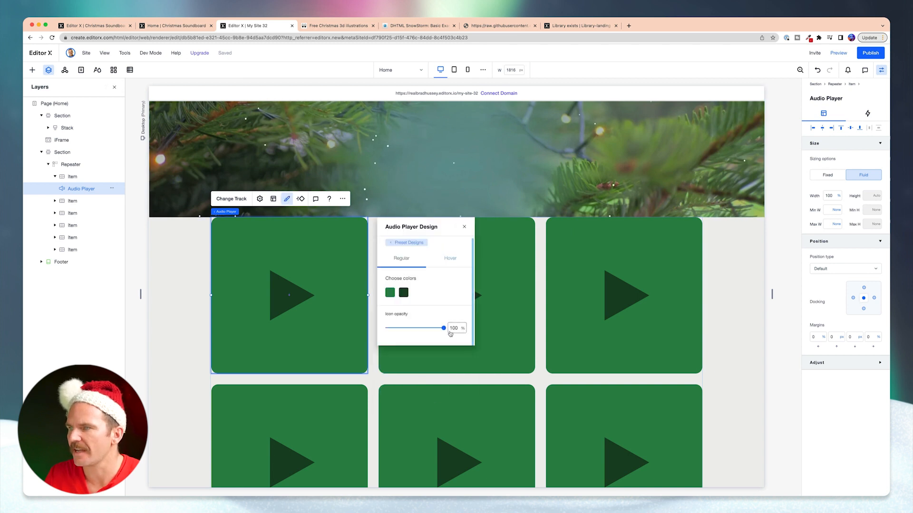
drag(444, 329, 385, 331)
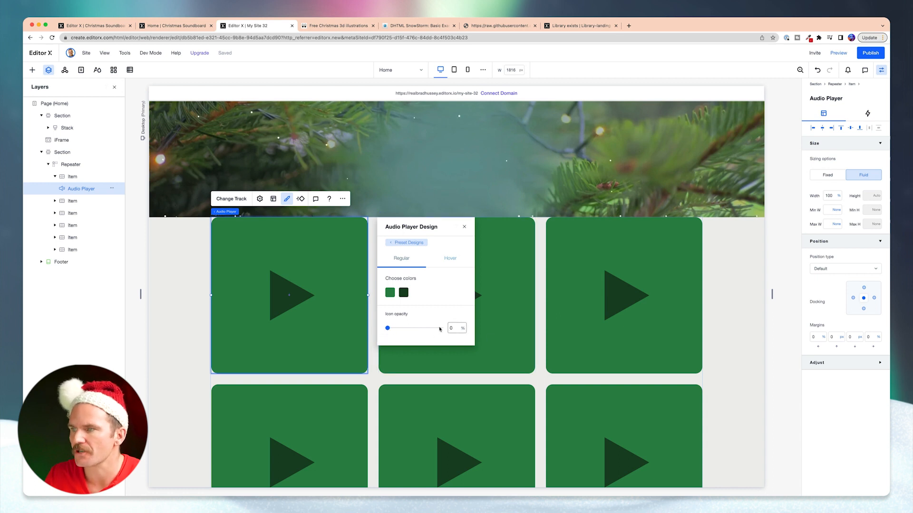
click(403, 292)
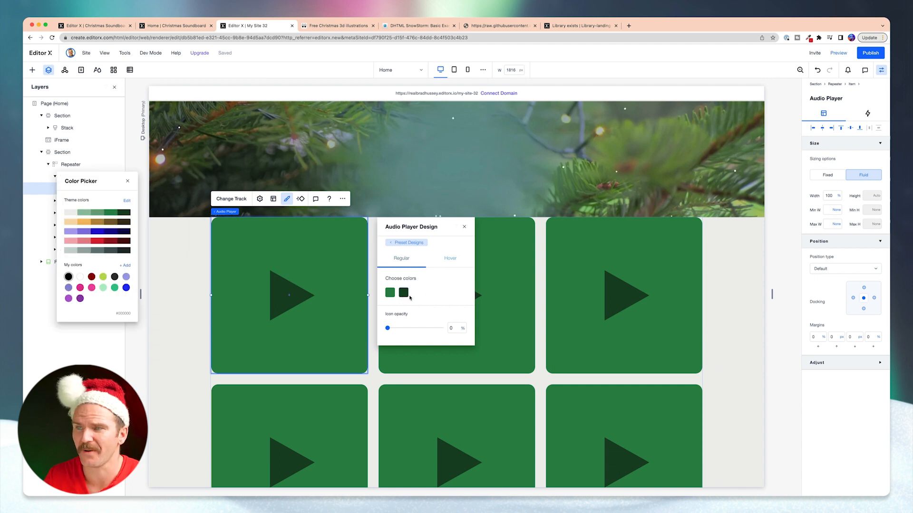
click(110, 213)
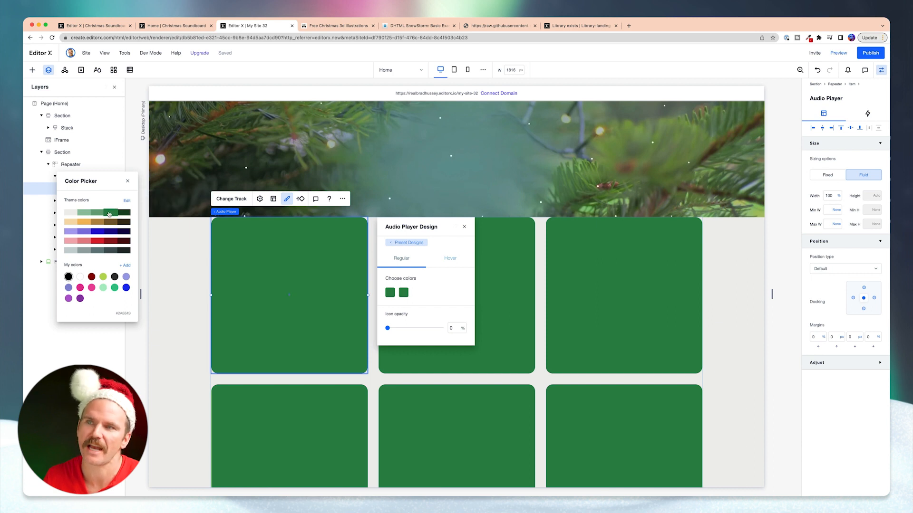
click(128, 183)
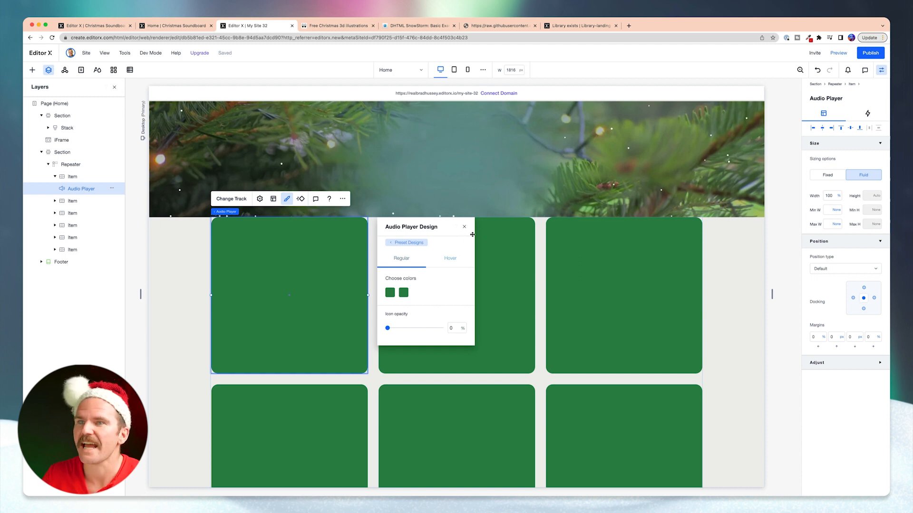
Check the audio player's hover color setting, preview the hover effect on the cards, and return to editing the site
click(451, 259)
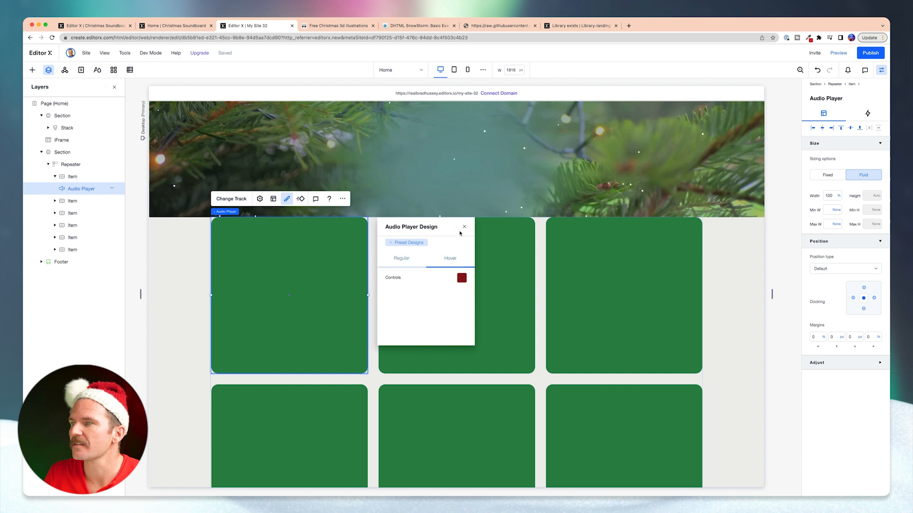
click(464, 227)
click(839, 52)
scroll(295, 246, down, 3)
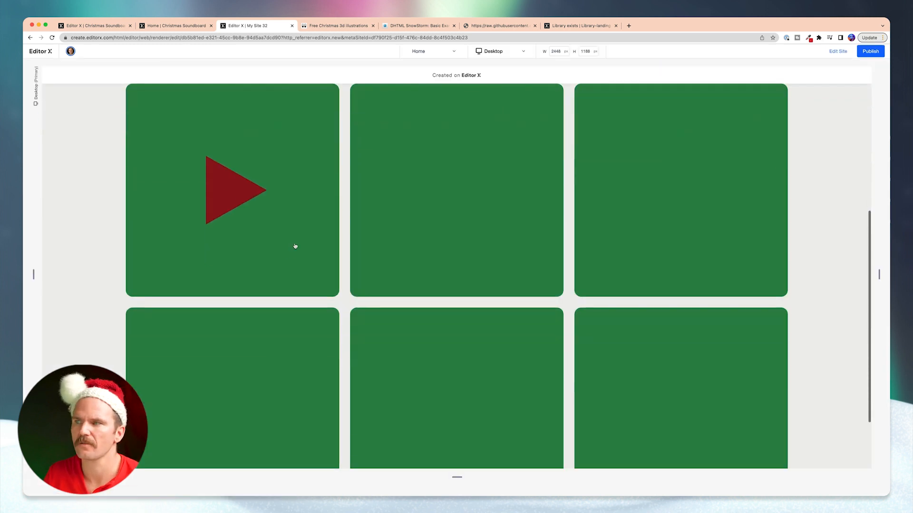
click(837, 54)
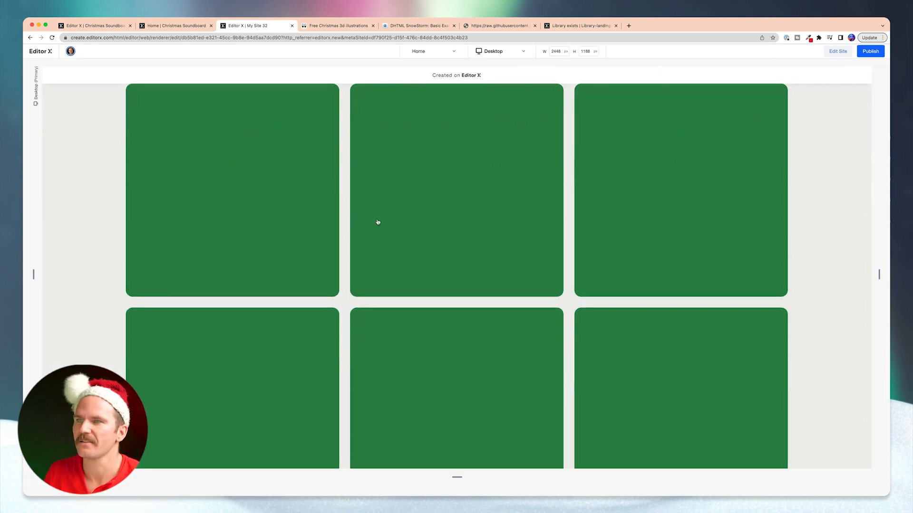
Set the audio player's hover controls color to the bright red theme color
click(334, 237)
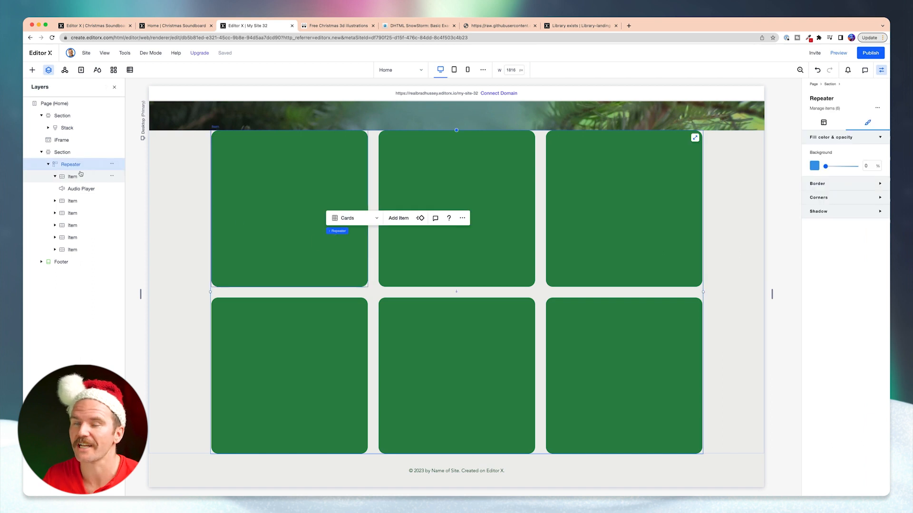
click(81, 189)
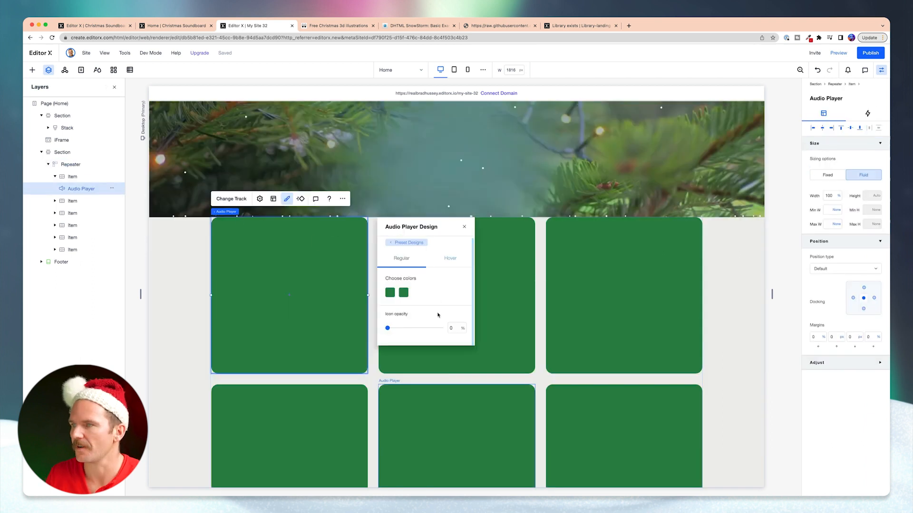
click(455, 258)
click(464, 282)
click(110, 214)
click(97, 241)
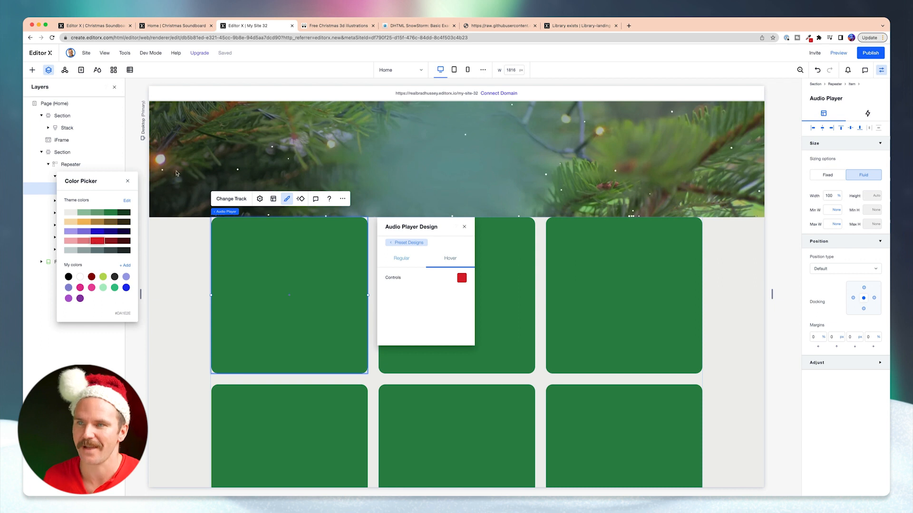
click(127, 182)
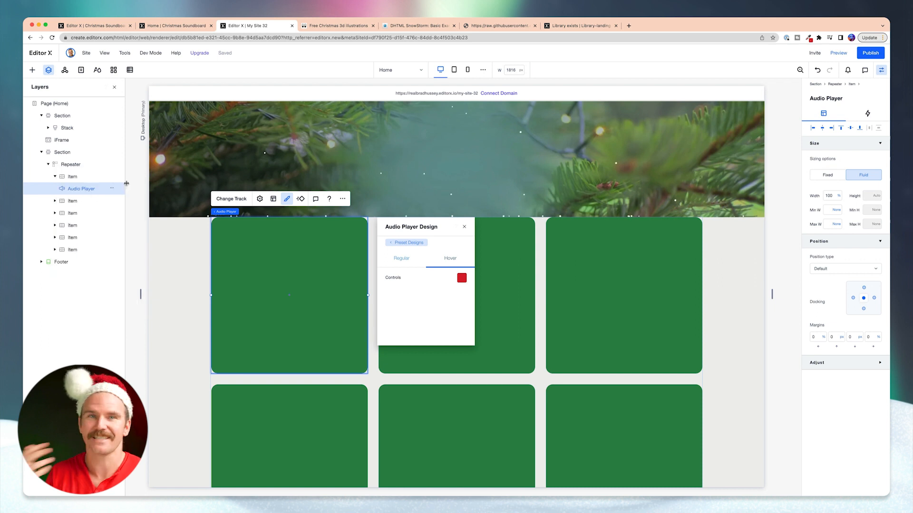
click(182, 278)
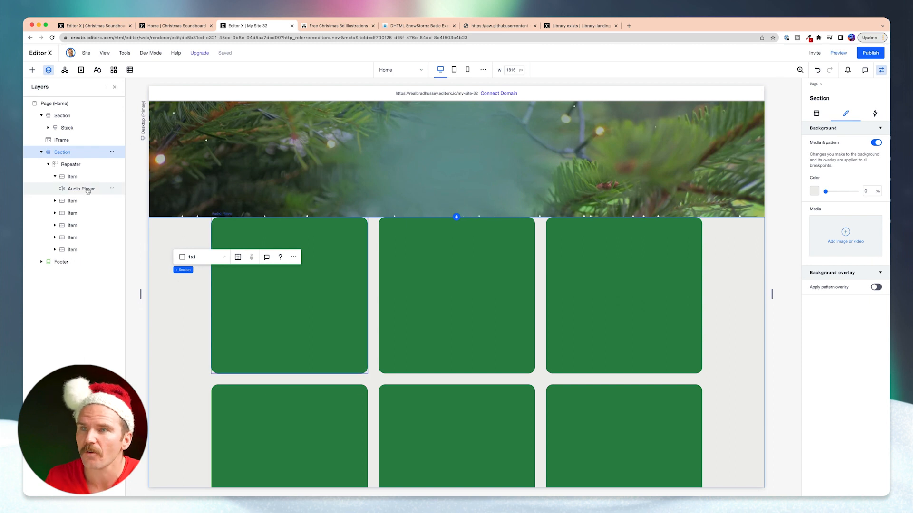
Upload all the PNG images from the PNG folder inside christmas-icons to the site files
click(72, 177)
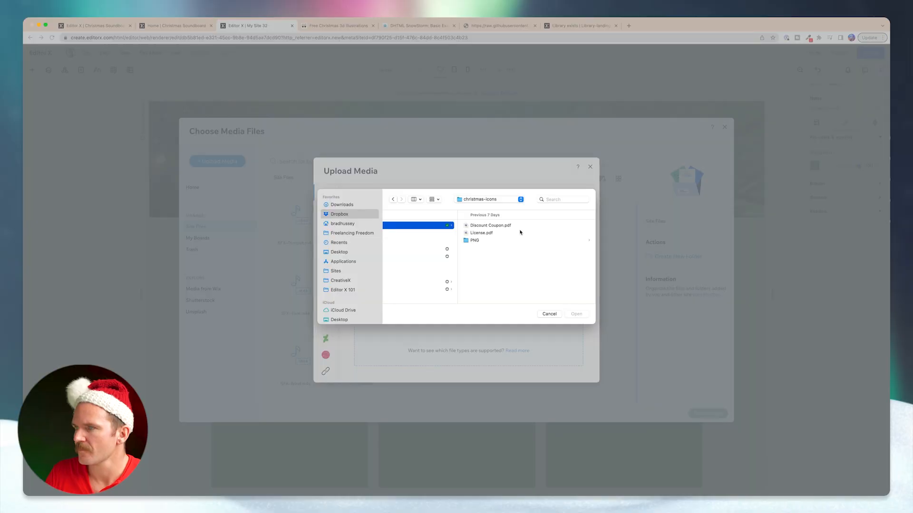
click(493, 243)
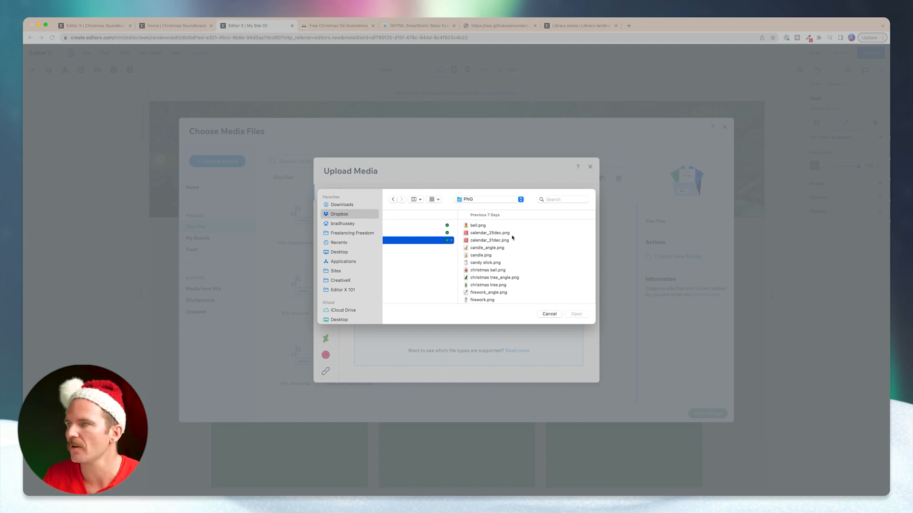
key(super+a)
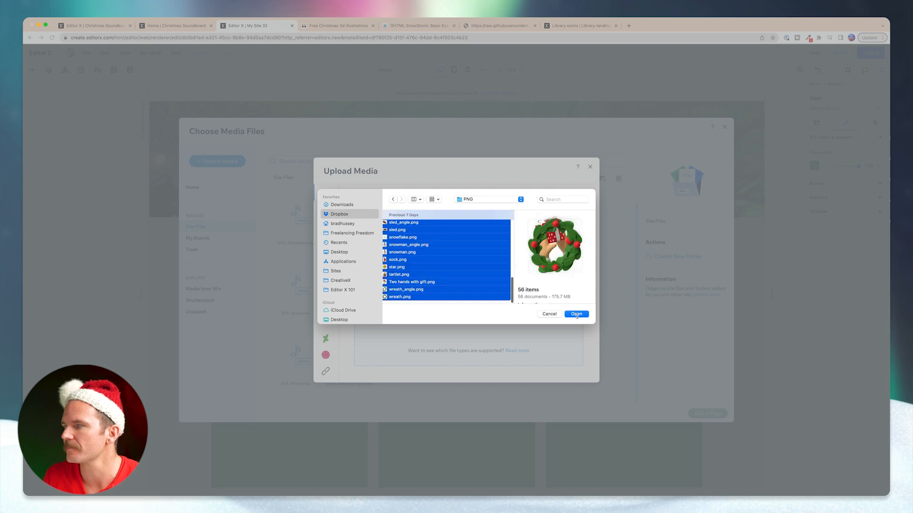
click(577, 314)
Add the angled Santa with snowball image to the page and move it into the first repeater card
scroll(465, 333, down, 10)
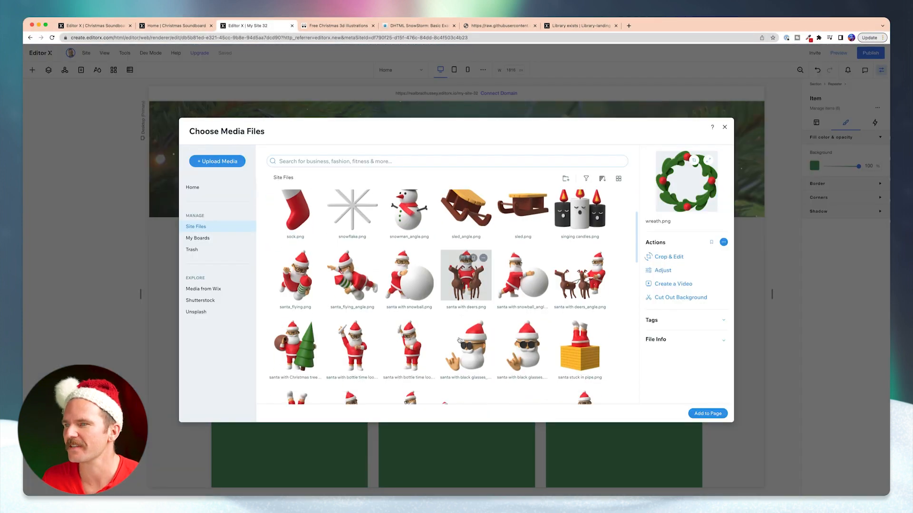
scroll(465, 335, up, 2)
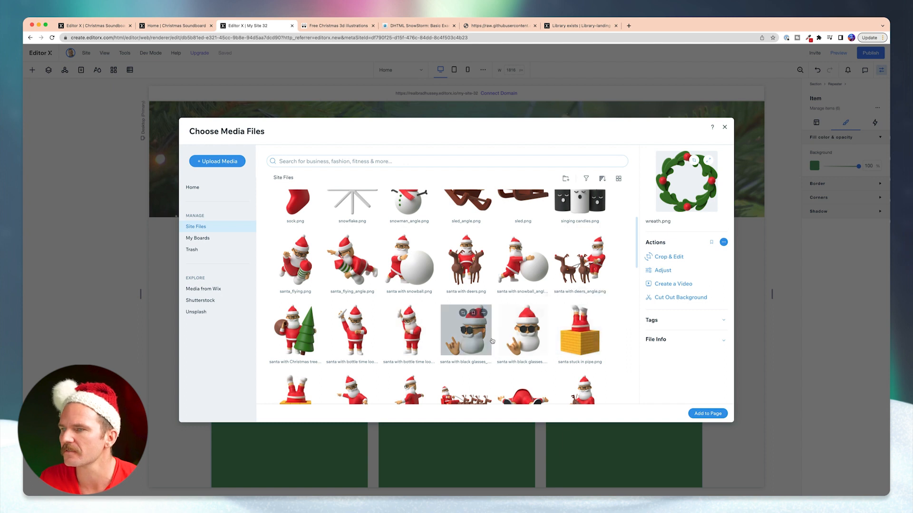
scroll(494, 340, down, 1)
scroll(493, 340, up, 1)
click(523, 275)
click(715, 414)
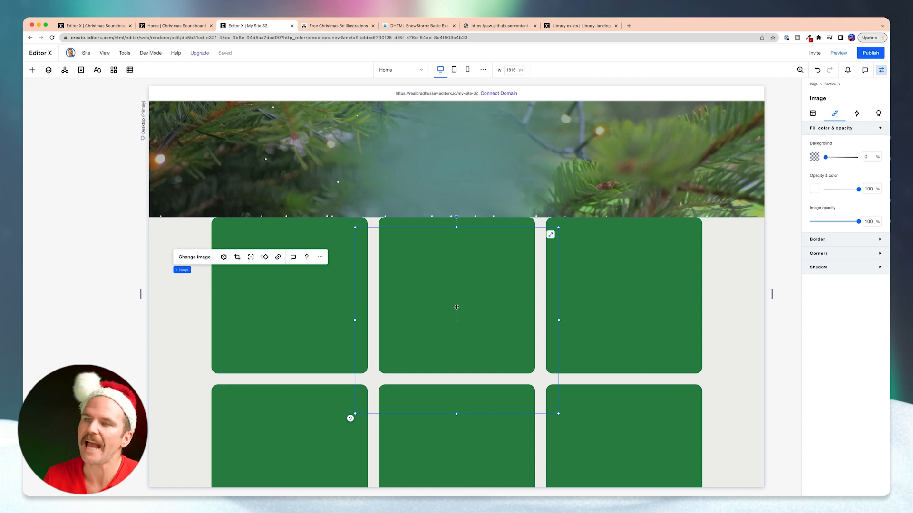
drag(476, 314, 326, 281)
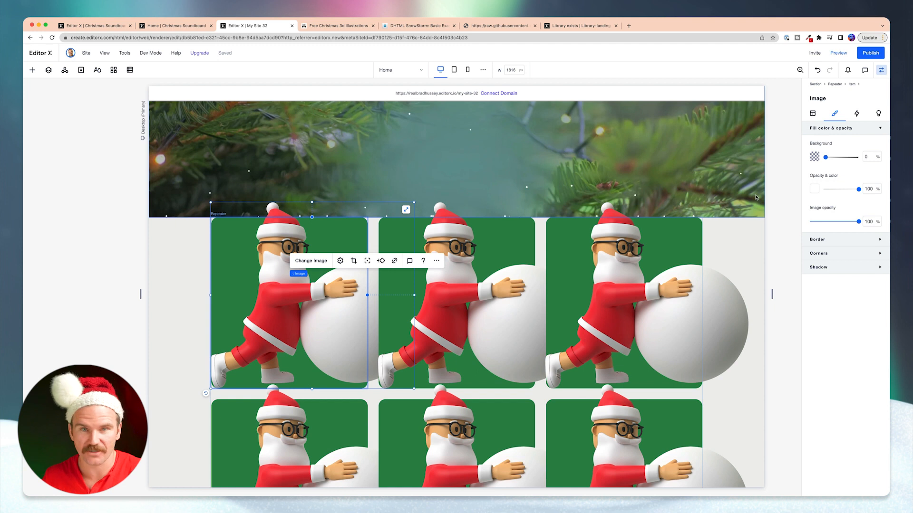
Set the Santa image's width to 25%, center it horizontally, and align it to the top of the card
click(813, 113)
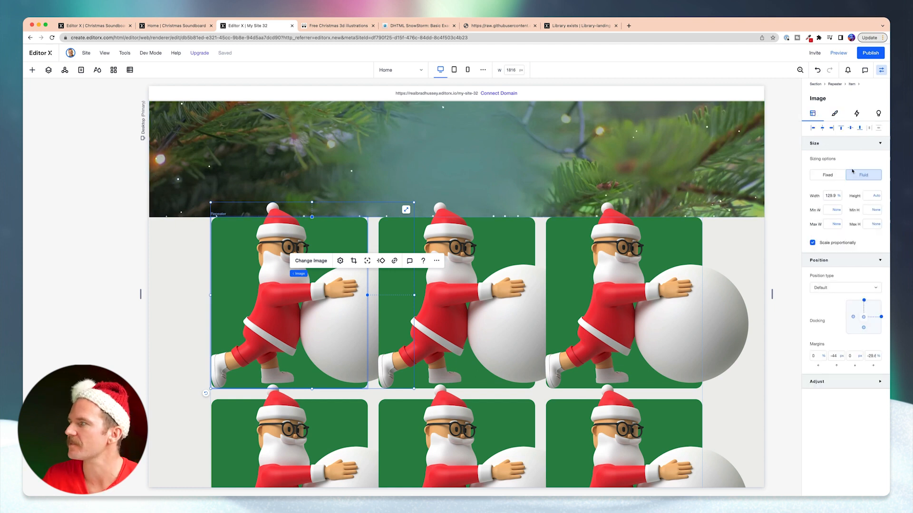
click(833, 198)
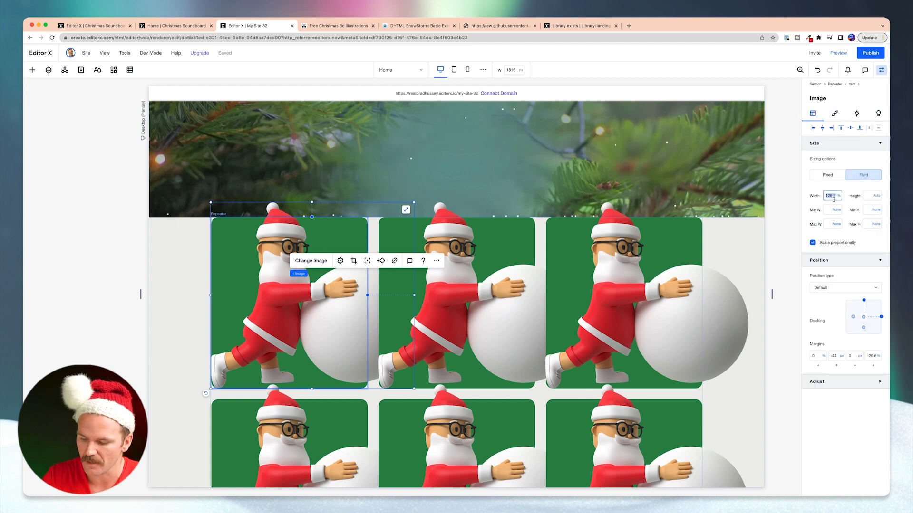
key(Return)
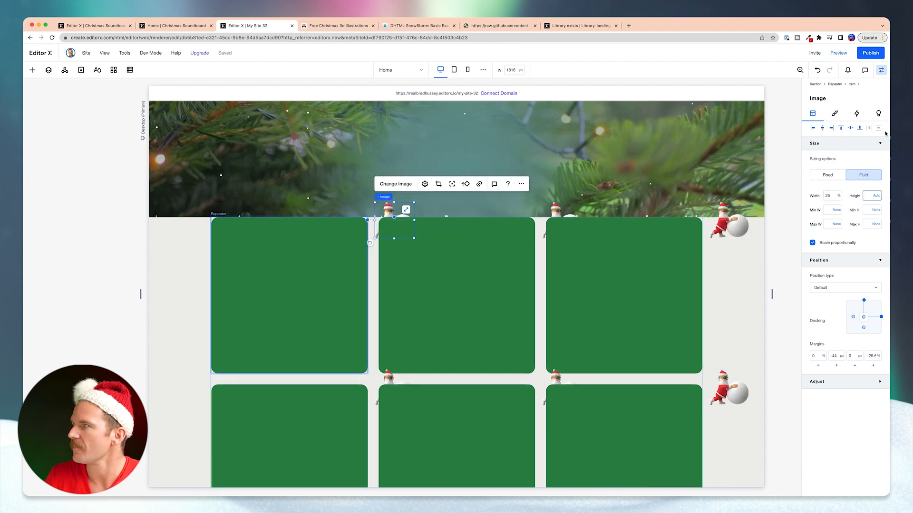
click(822, 128)
click(850, 128)
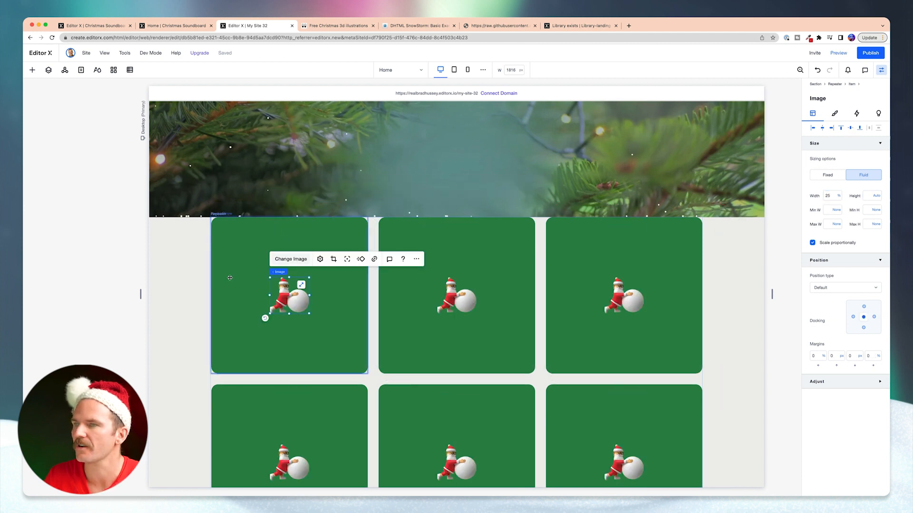
click(841, 127)
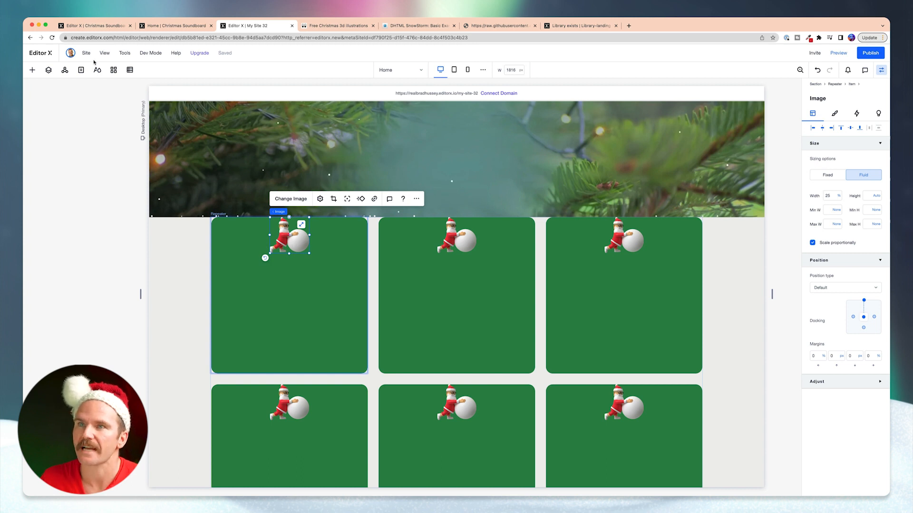
Add a Heading 3 text below the Santa image in the first card and change it to "Ho Ho Ho!"
click(33, 70)
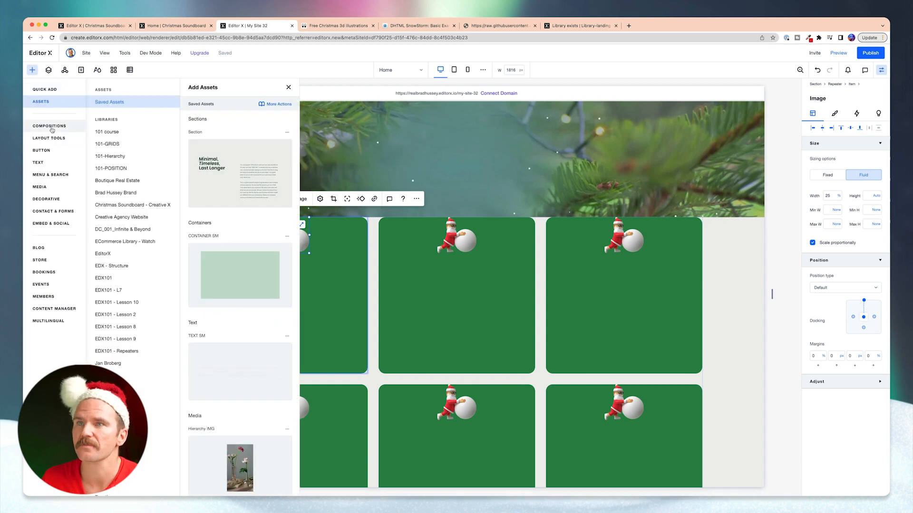
click(38, 162)
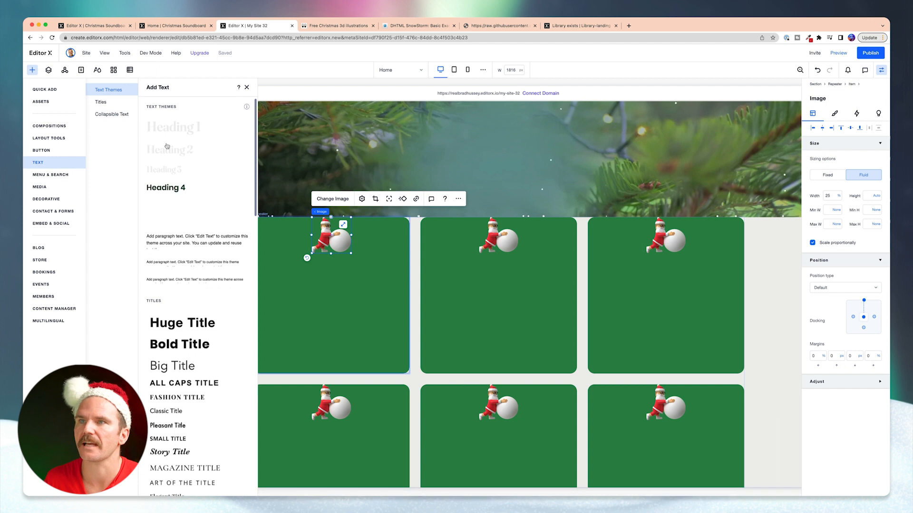
drag(172, 170, 309, 285)
click(253, 253)
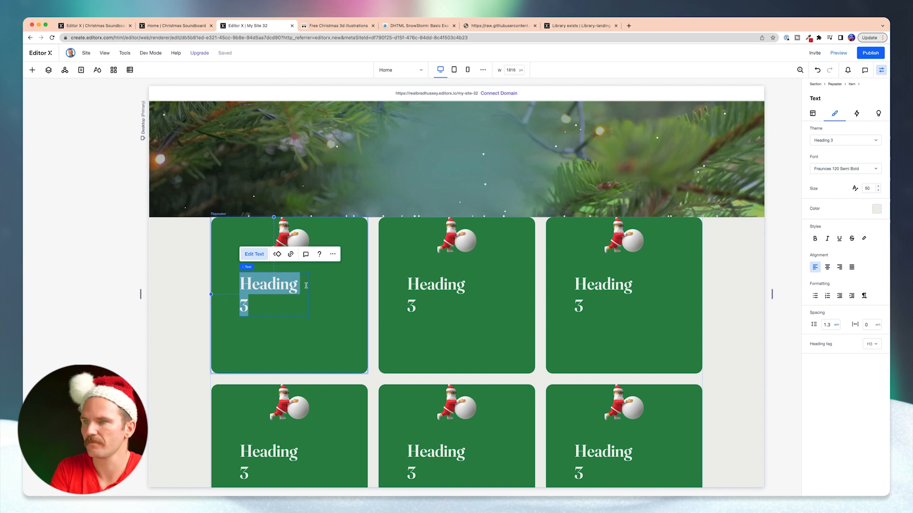
text(Ho Ho Ho!)
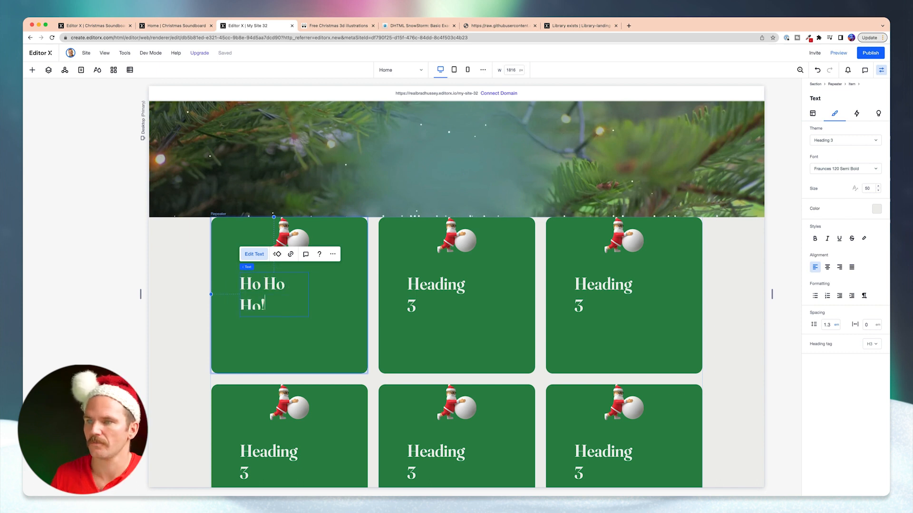
key(Escape)
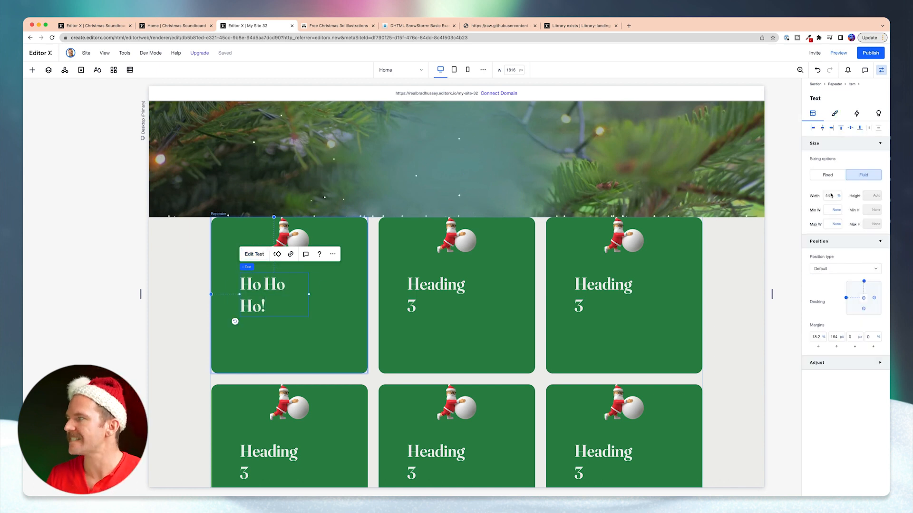
Set the "Ho Ho Ho!" heading's width to 80% and center it and its text horizontally in the first card
text(80)
key(Return)
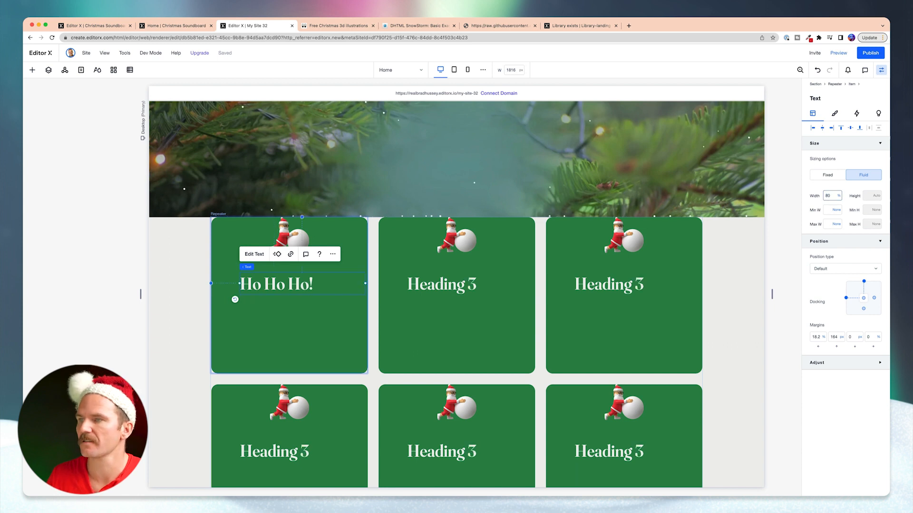
click(835, 113)
click(827, 268)
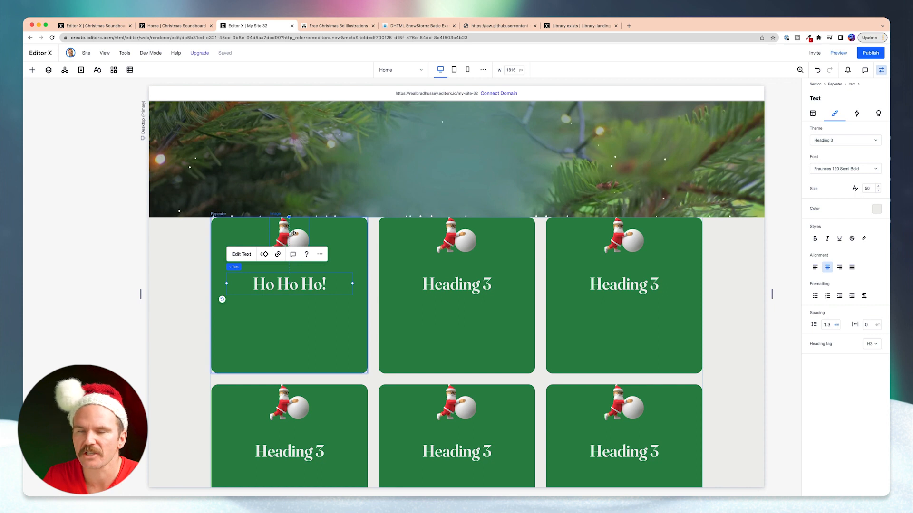
Stack the first card's Santa image and heading with 10 px item spacing and center the stack vertically in the card
shift+click(294, 233)
click(237, 199)
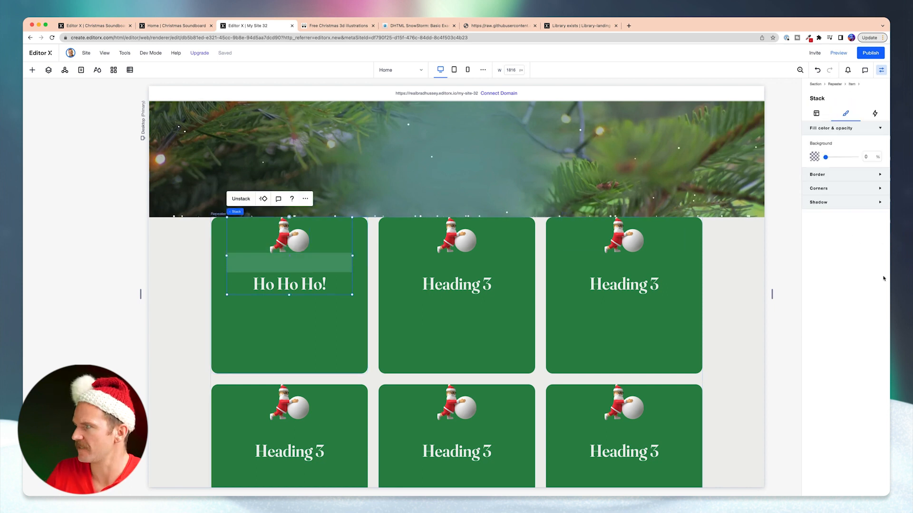
click(816, 113)
click(871, 260)
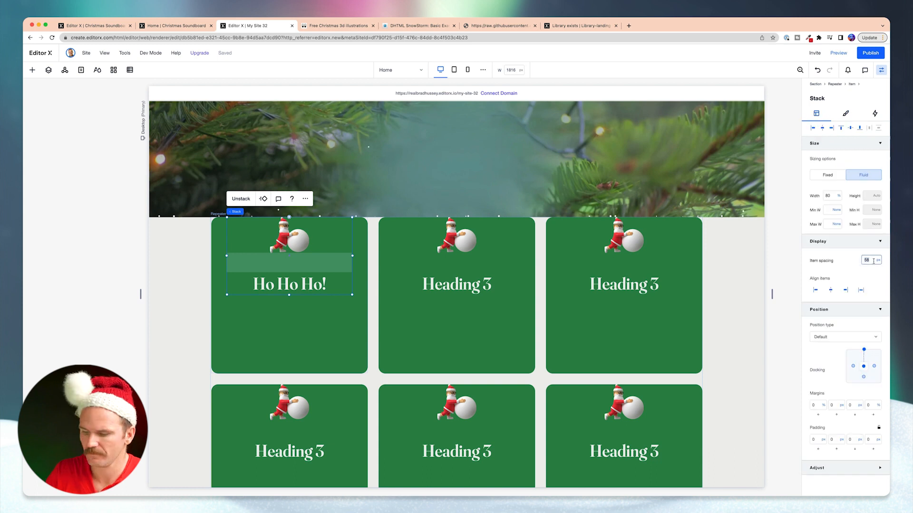
text(10)
key(Return)
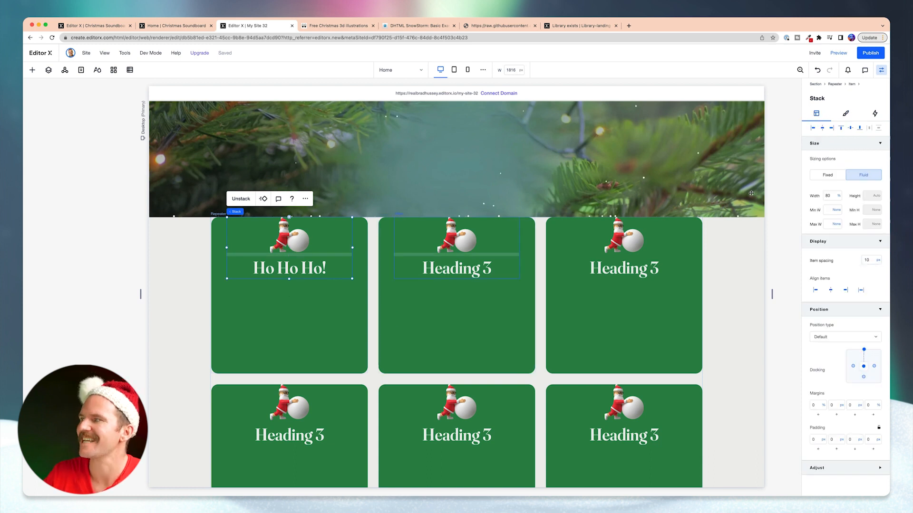
click(851, 128)
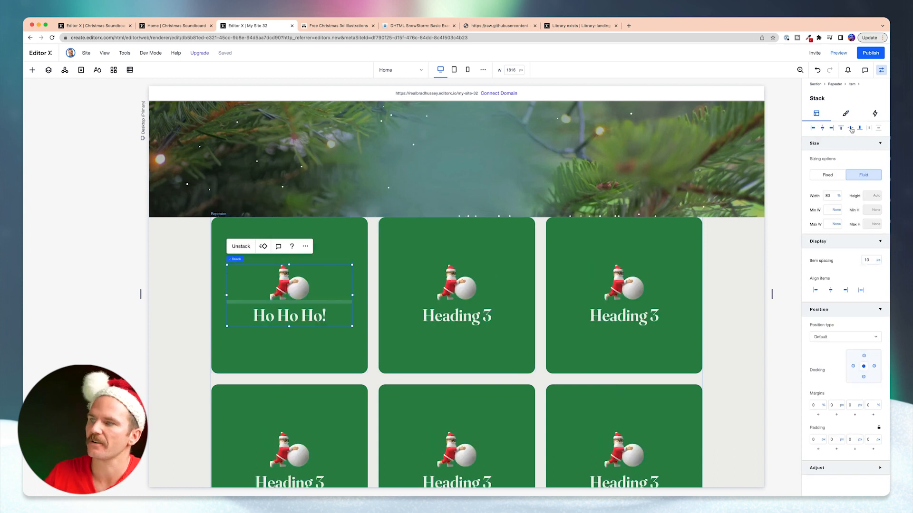
Set the width of the Santa image in the first card's stack to 50%
click(296, 287)
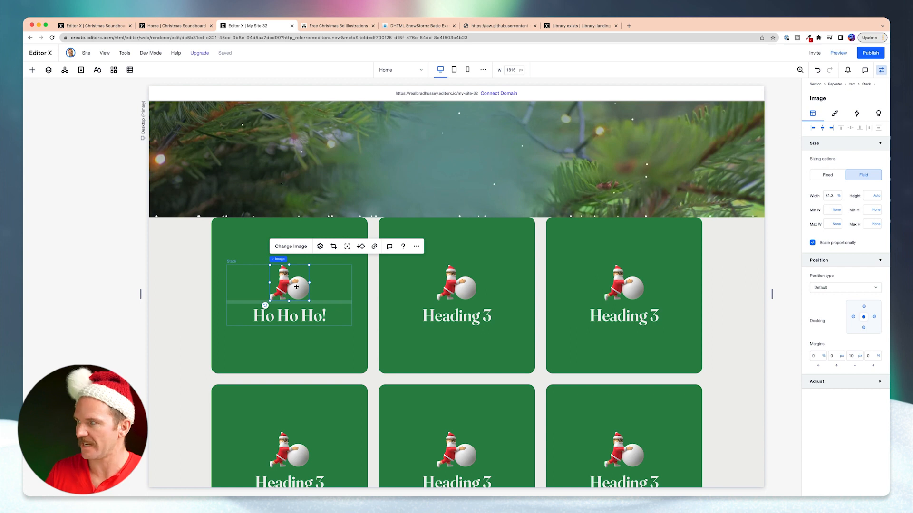
click(827, 196)
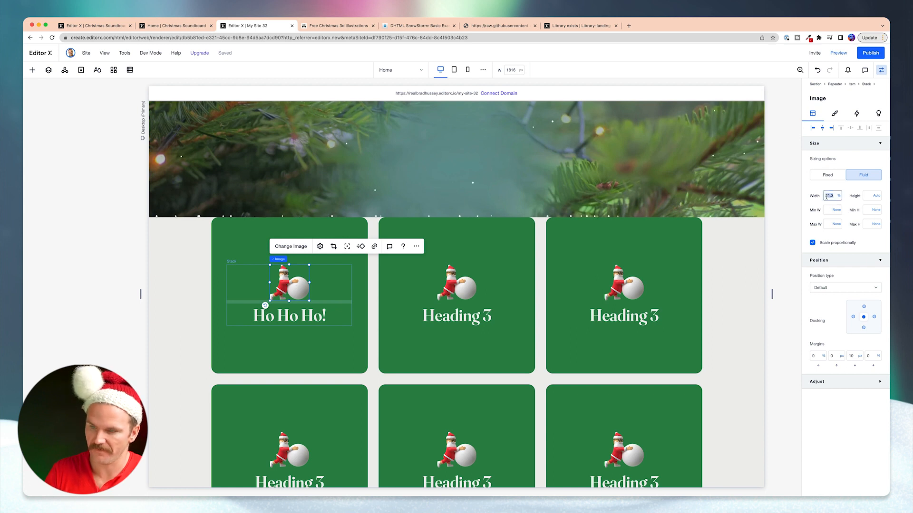
key(Return)
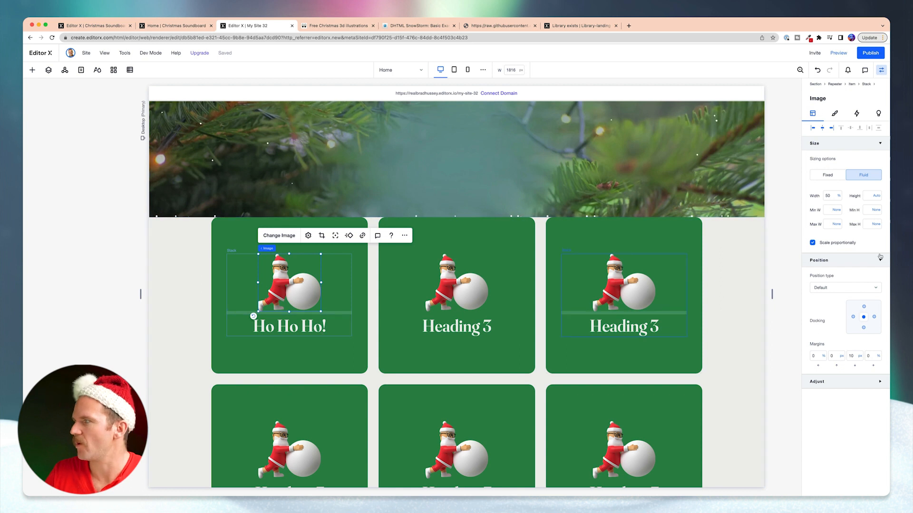
Set the item spacing of the first card's stack to 20 px
click(336, 325)
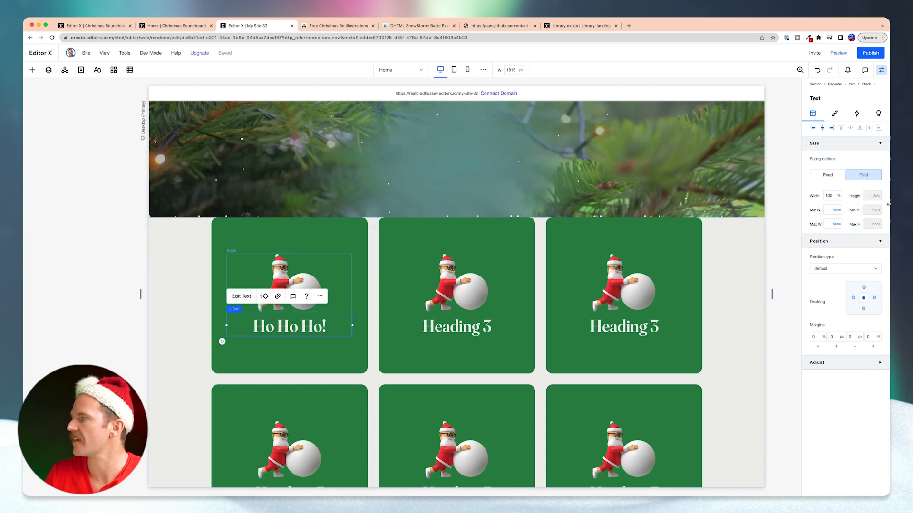
click(339, 313)
click(868, 260)
text(20)
key(Return)
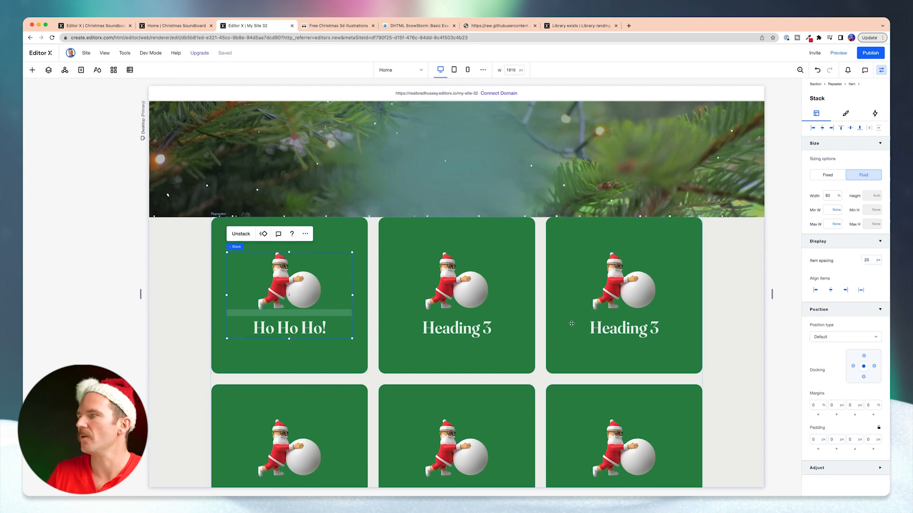
click(790, 250)
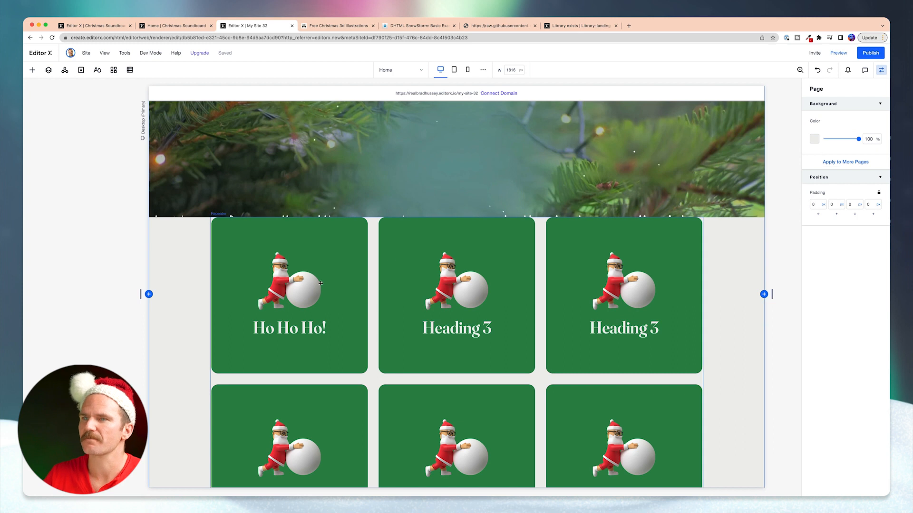
Check the first card in preview and move its Audio Player above the stack in the layer order
click(49, 70)
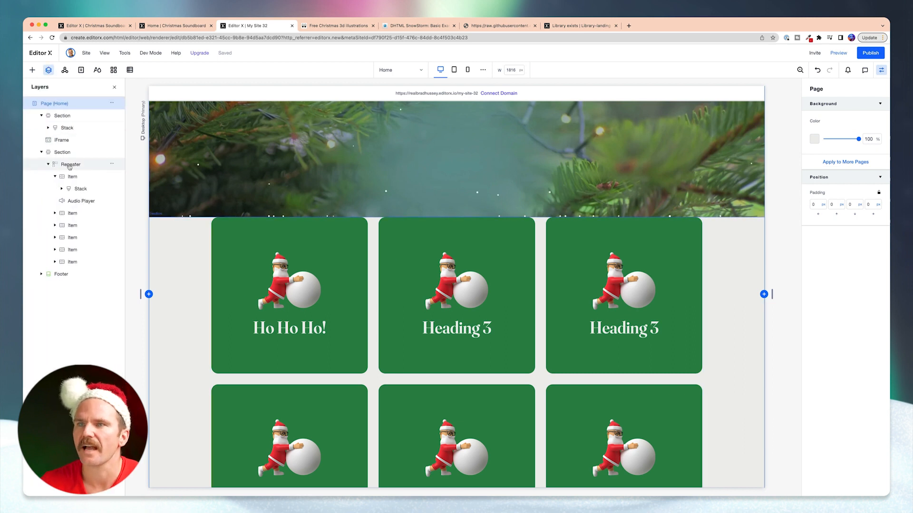
click(78, 179)
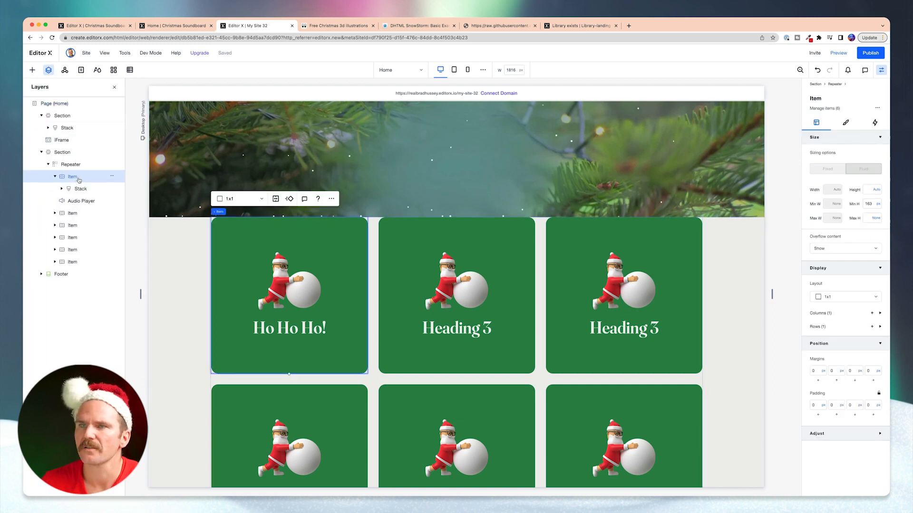
click(79, 189)
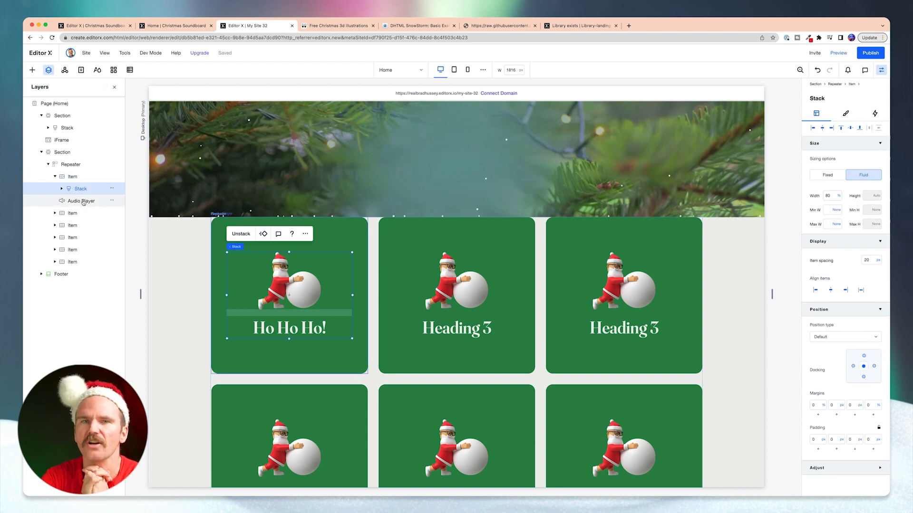
click(838, 53)
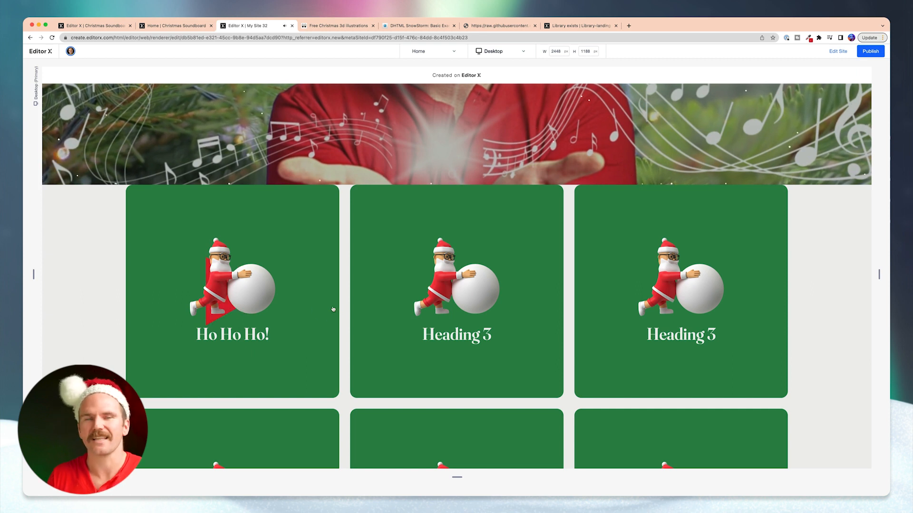
click(838, 51)
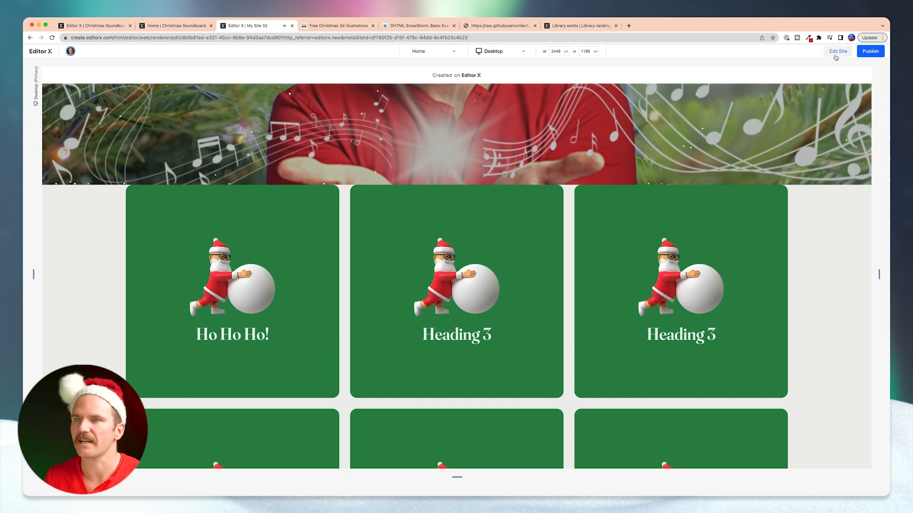
drag(69, 205, 78, 195)
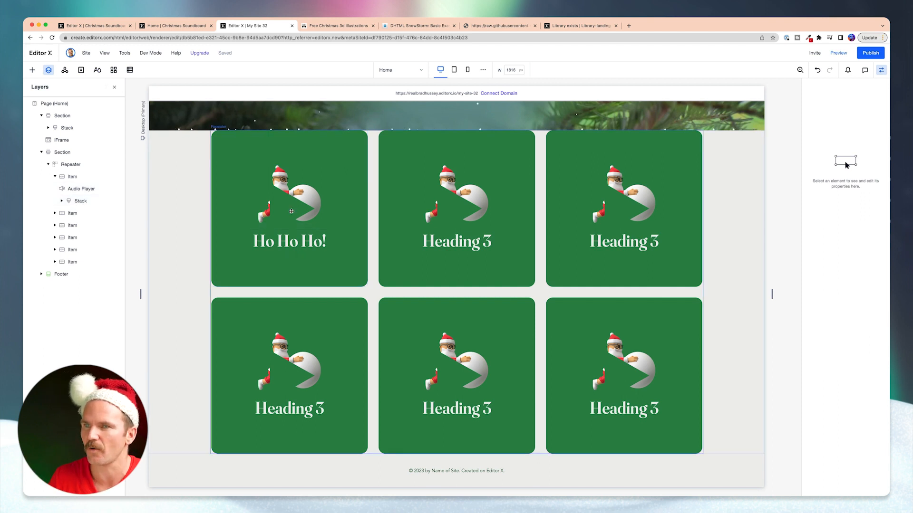
Check the first card's Audio Player design and set the player's opacity to 0%
click(75, 190)
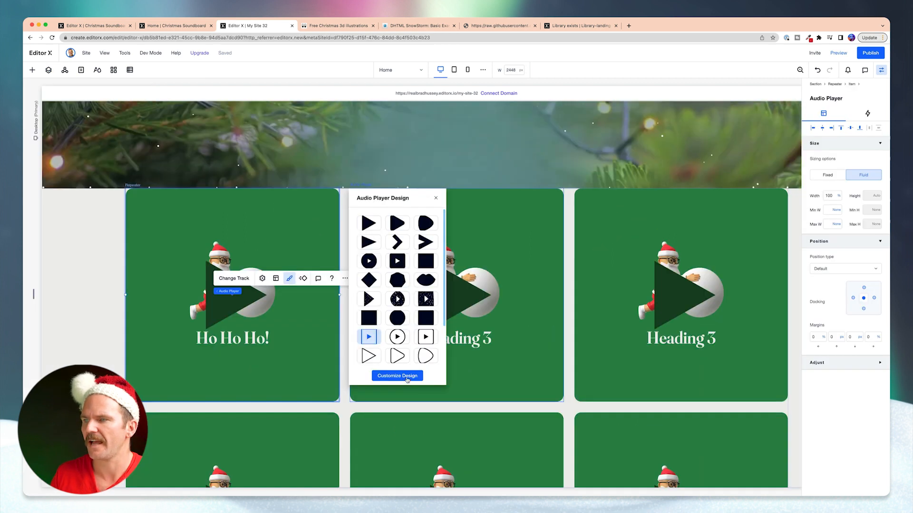
click(406, 378)
click(435, 197)
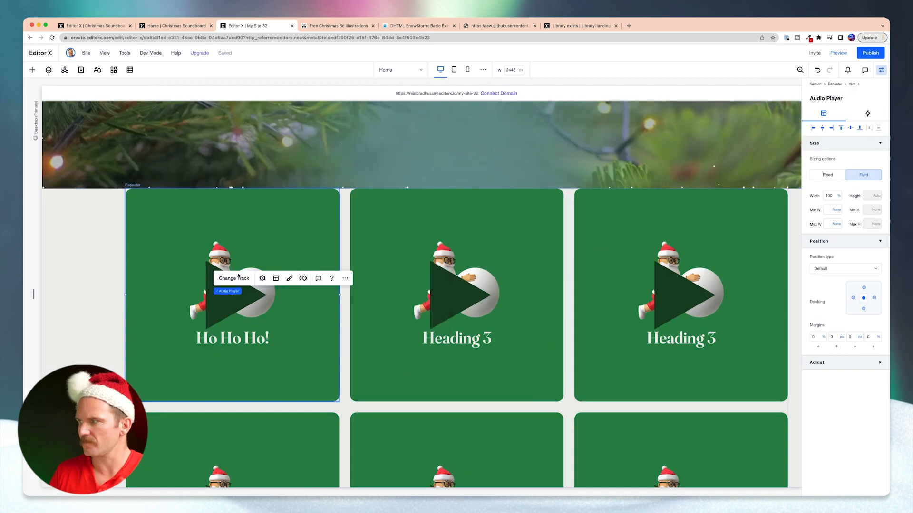
click(873, 365)
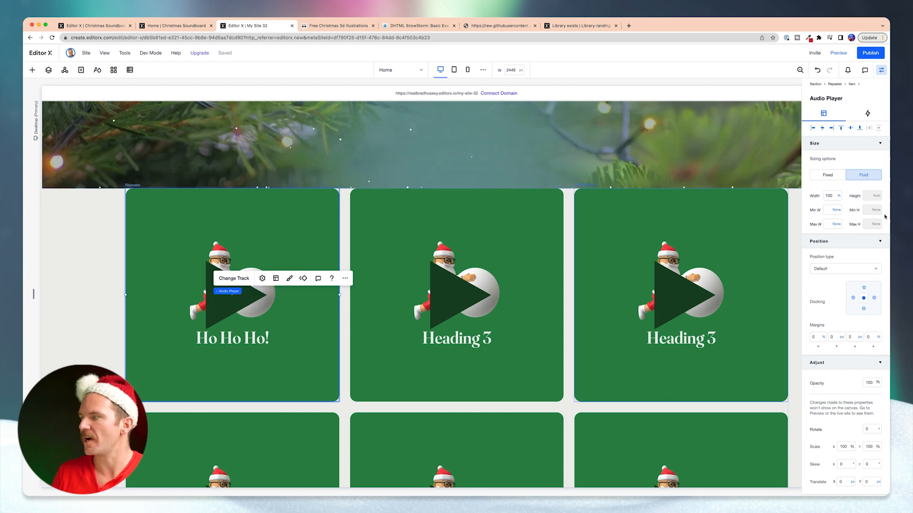
click(872, 386)
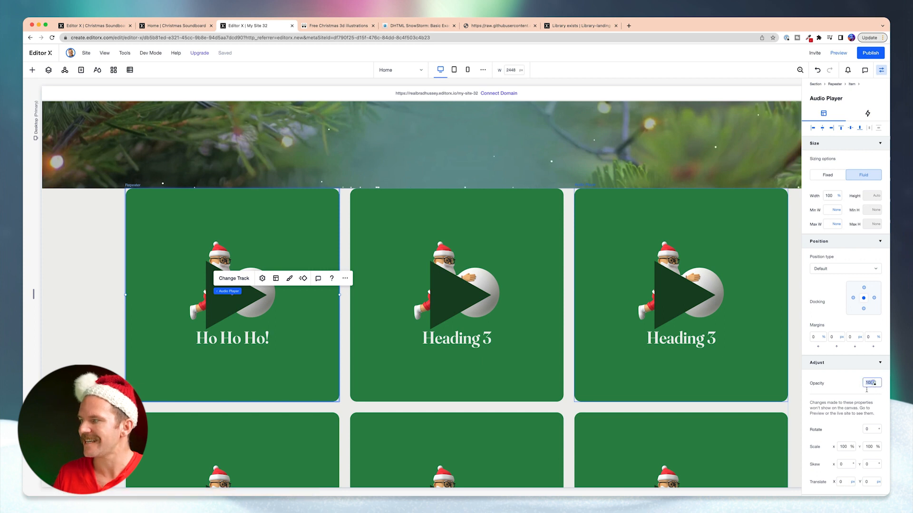
text(0)
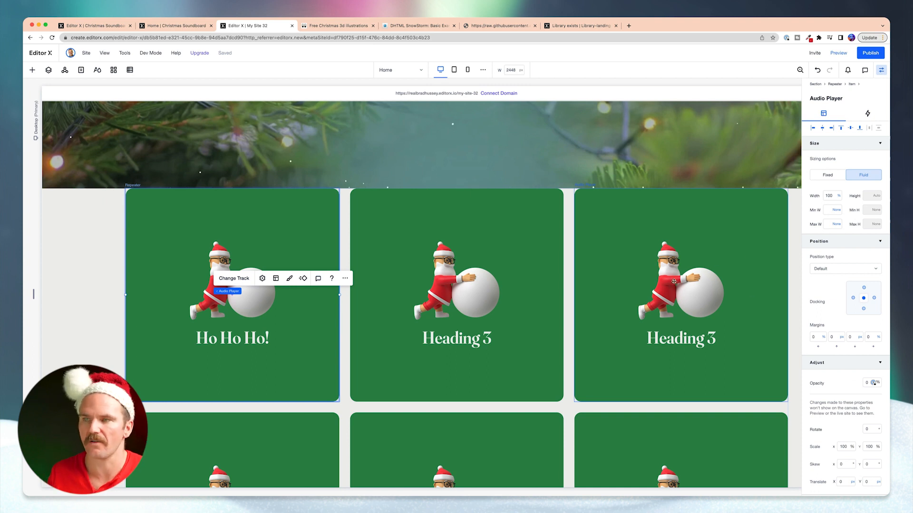
Preview the cards on the page and compare them with the published Christmas Soundboard page
click(838, 52)
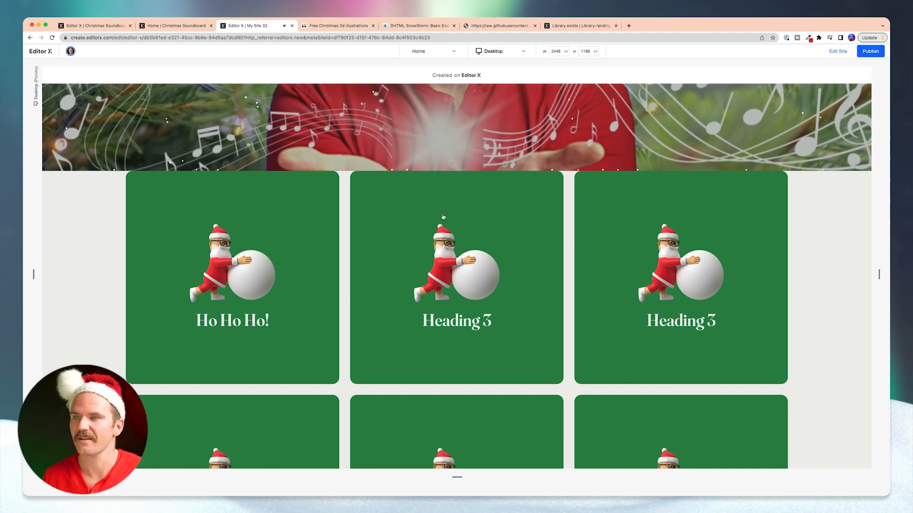
click(837, 50)
scroll(477, 301, down, 5)
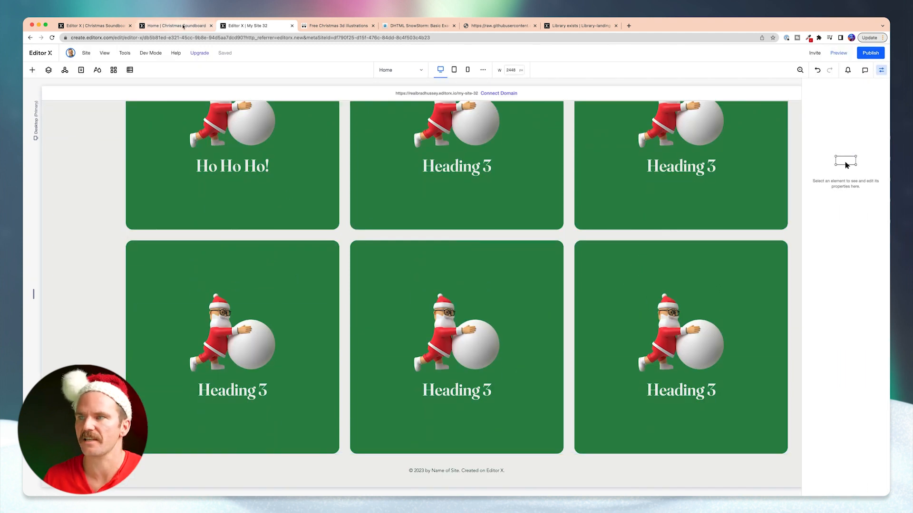
key(ctrl+shift+Tab)
scroll(666, 255, down, 5)
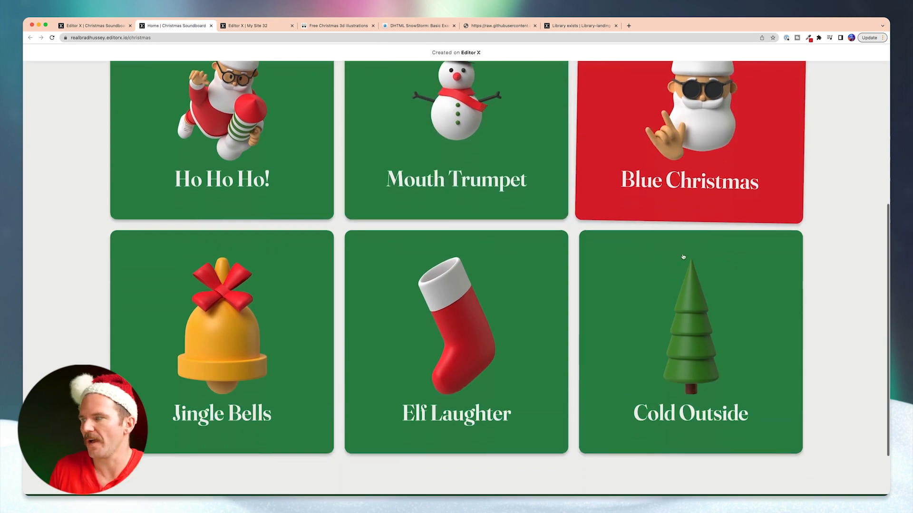
scroll(680, 267, up, 10)
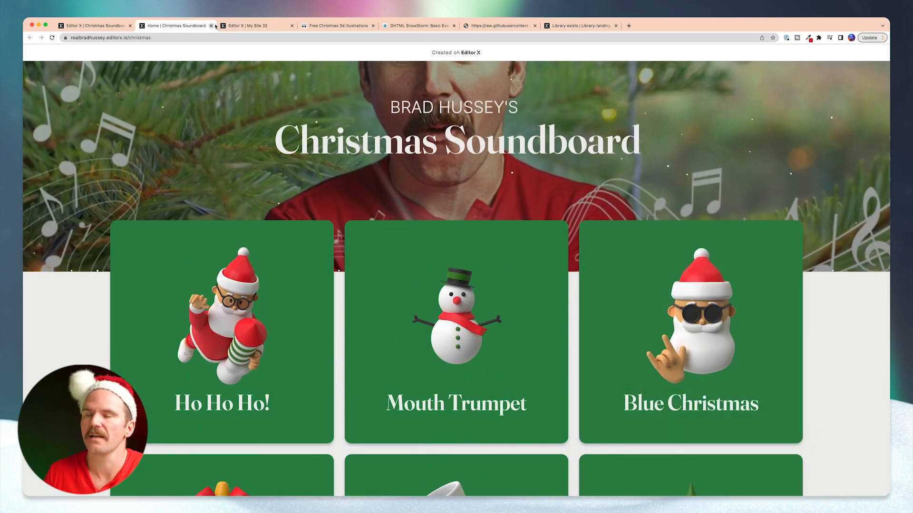
click(254, 26)
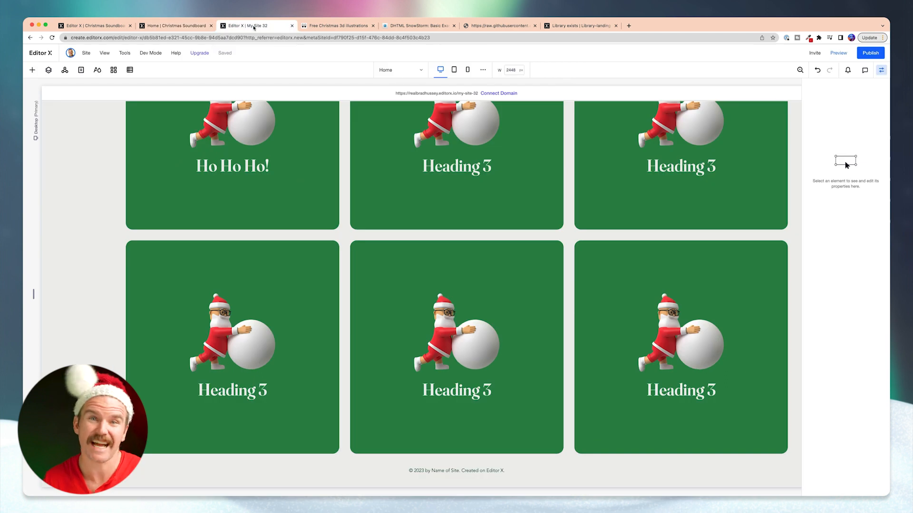
Replace the Santa image in the second card's stack with the snowman image
scroll(447, 197, up, 2)
click(460, 208)
click(440, 167)
click(48, 69)
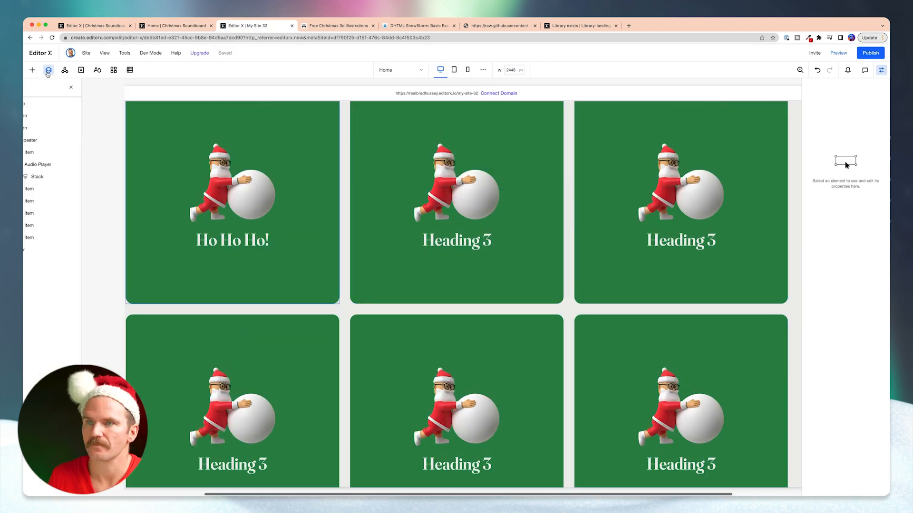
click(55, 189)
click(62, 213)
click(81, 225)
click(435, 235)
click(410, 295)
click(713, 414)
click(86, 237)
click(386, 265)
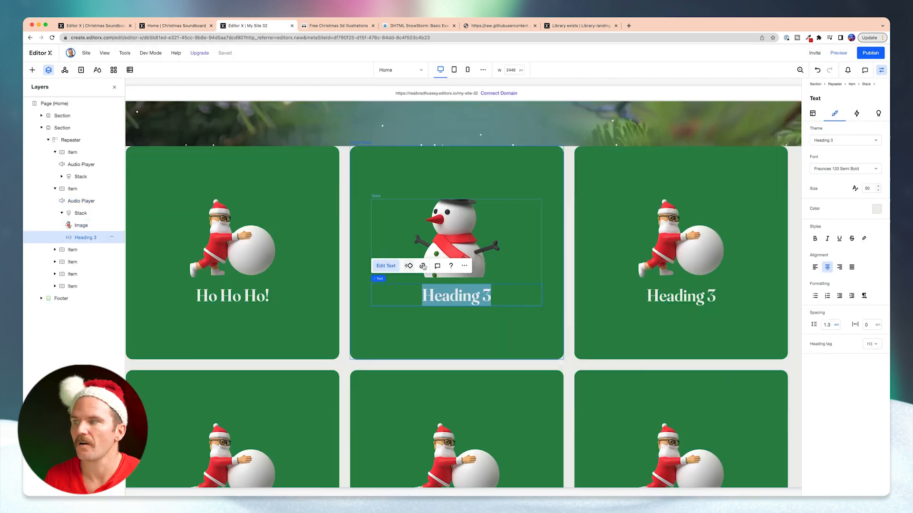
click(537, 238)
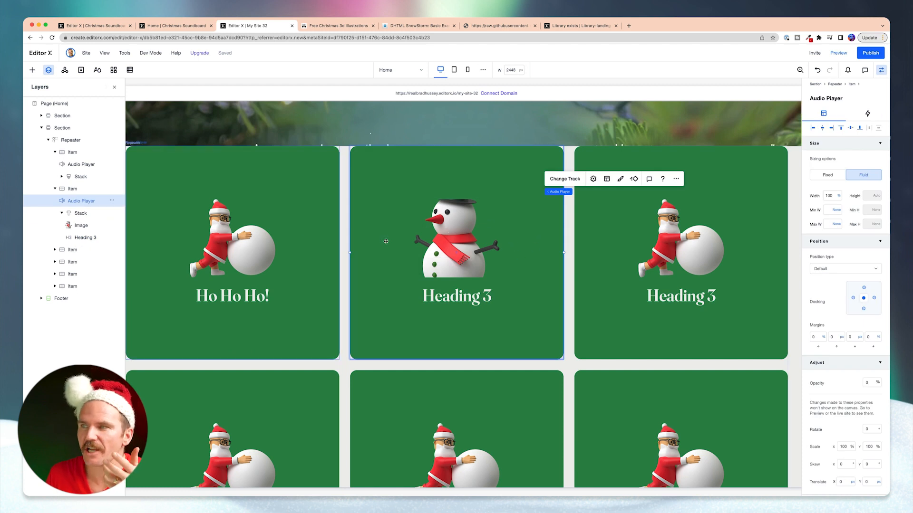
click(454, 243)
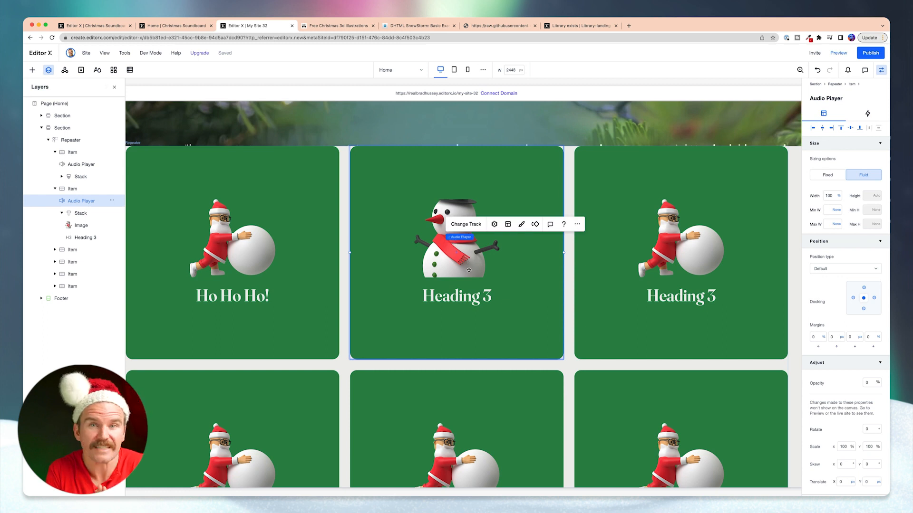
Set the display mode of the second card's snowman image to Fit to bounding box
click(80, 225)
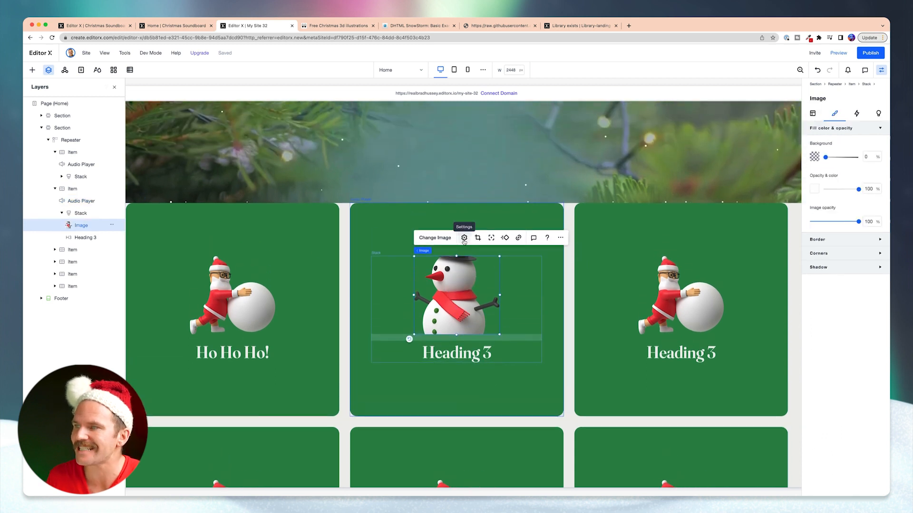
click(464, 238)
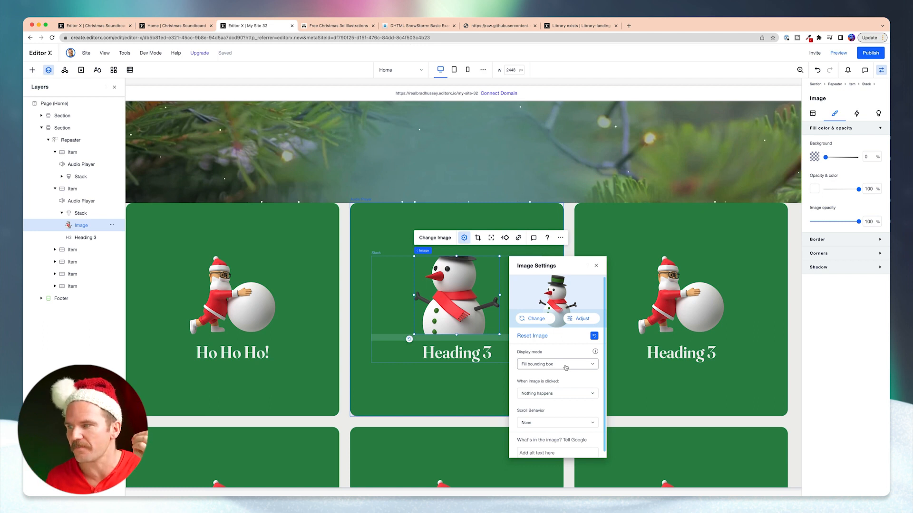
click(566, 367)
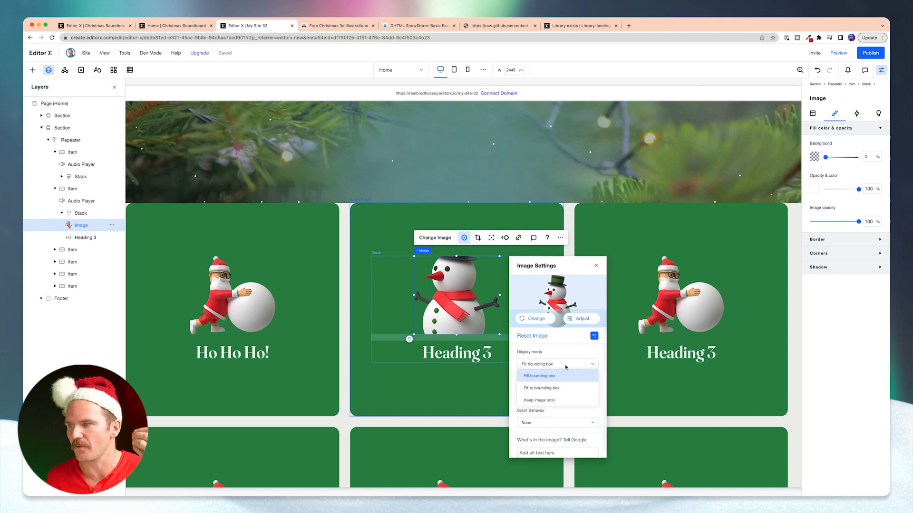
click(555, 389)
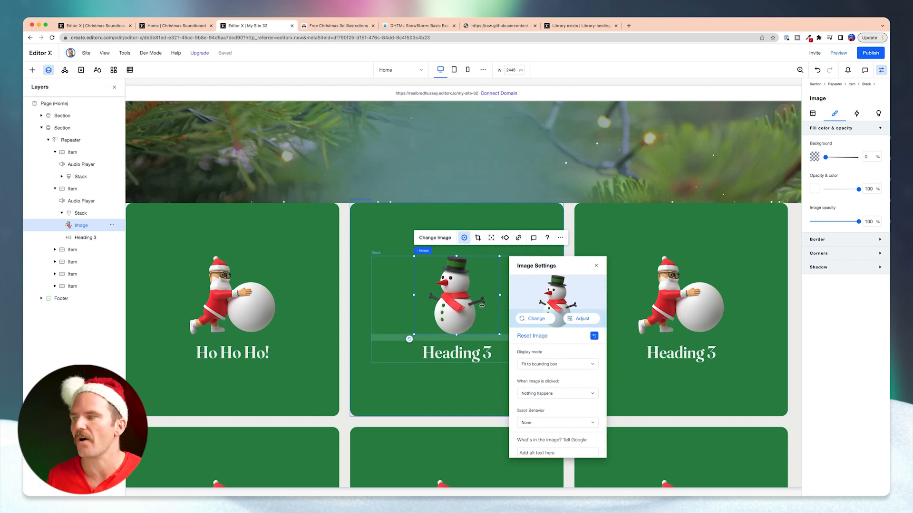
click(596, 267)
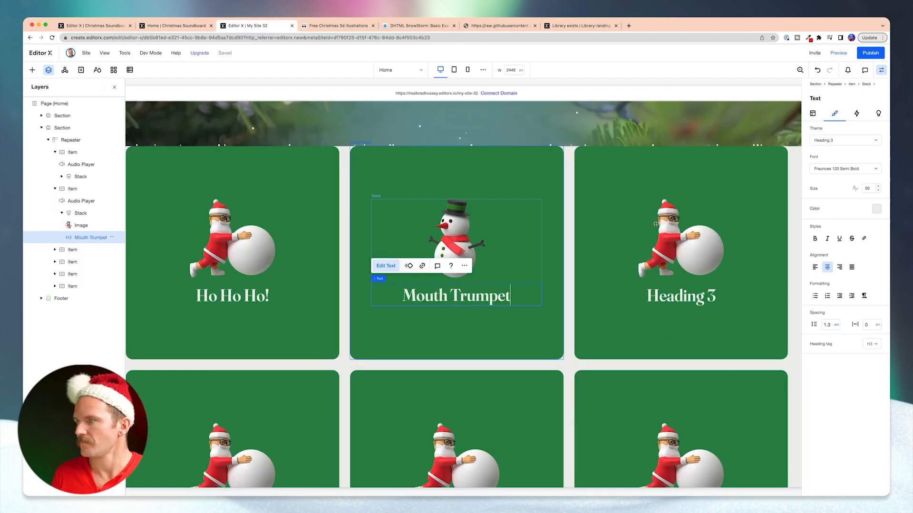
Title the second card Mouth Trumpet and customize the remaining cards' icons and titles: Blue Christmas, Jingle Bells, Elf Laughter and Cold Outside
click(675, 290)
click(660, 238)
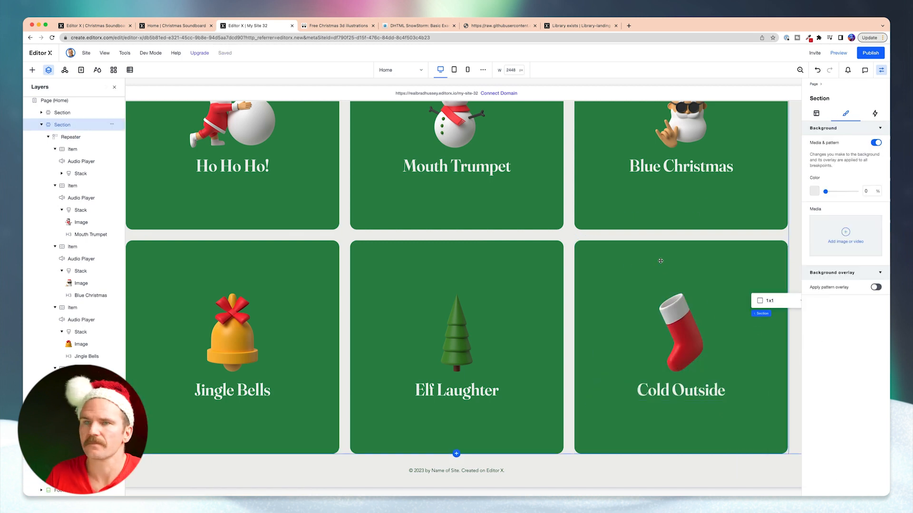
Preview the page and look over all six finished sound cards
click(839, 53)
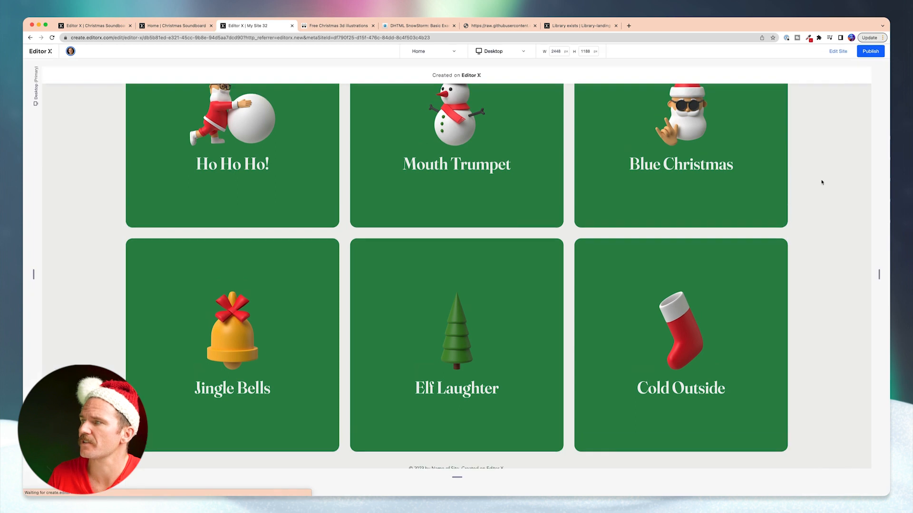
scroll(837, 183, up, 3)
scroll(844, 189, down, 3)
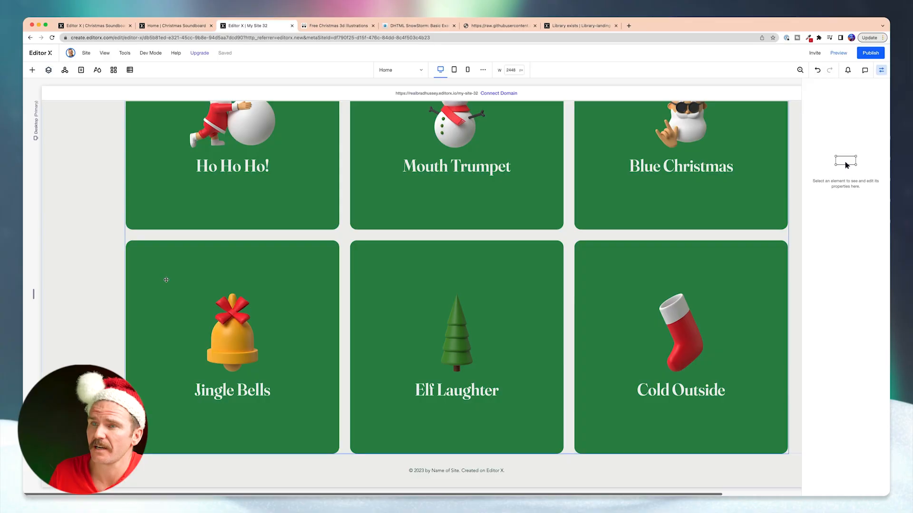
Add a Hover trigger to the repeater item through the Ho Ho Ho! card
click(165, 282)
scroll(164, 282, up, 3)
click(165, 176)
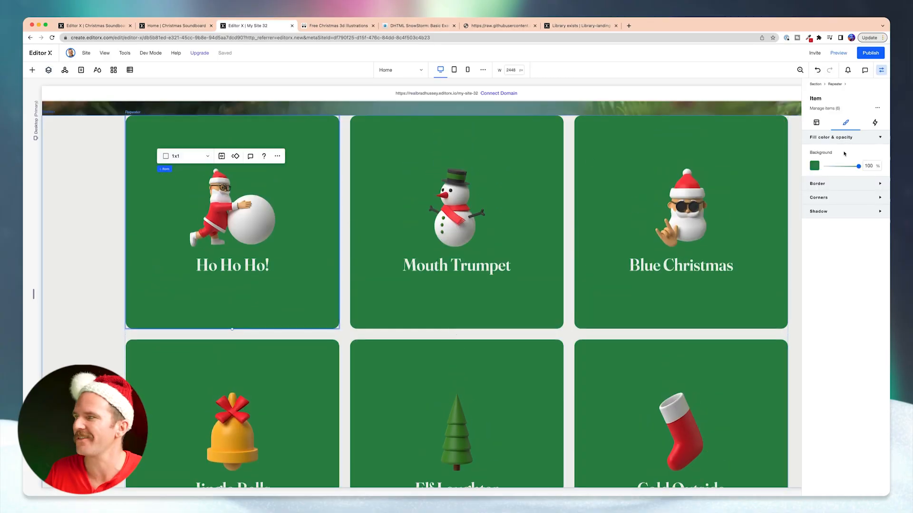
click(876, 123)
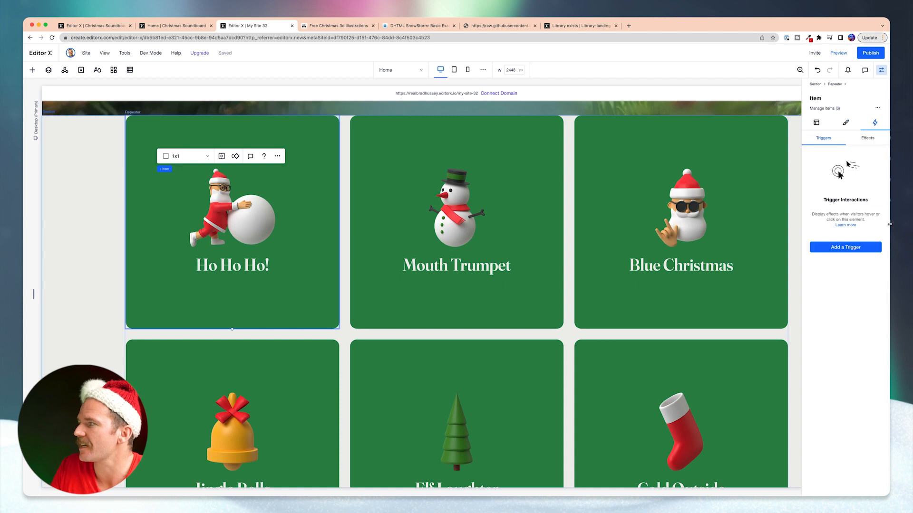
click(854, 246)
click(826, 276)
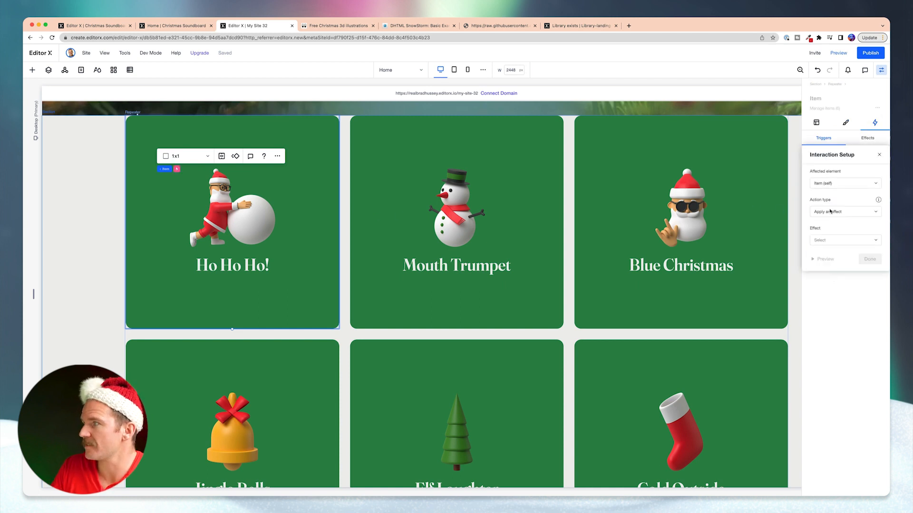
Apply an effect to the item itself on hover, starting a custom animation named Hover
click(846, 214)
click(846, 221)
click(855, 241)
click(844, 388)
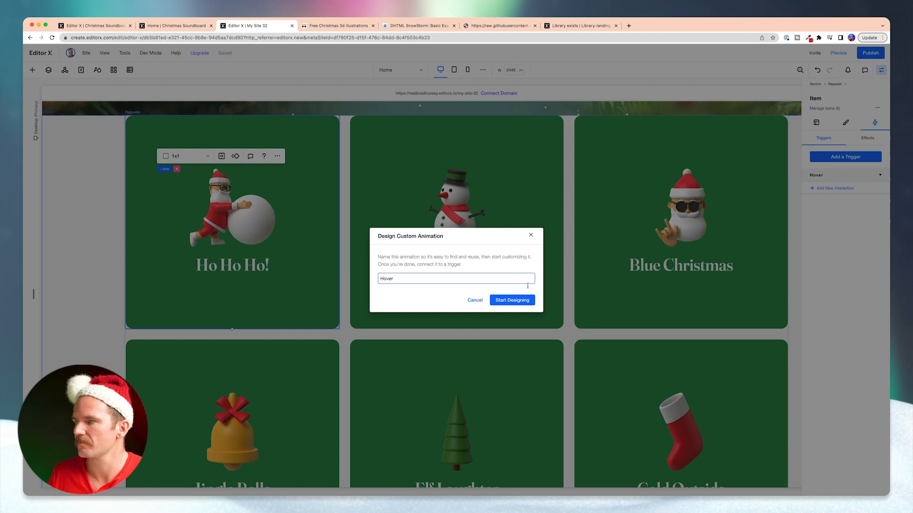
click(514, 300)
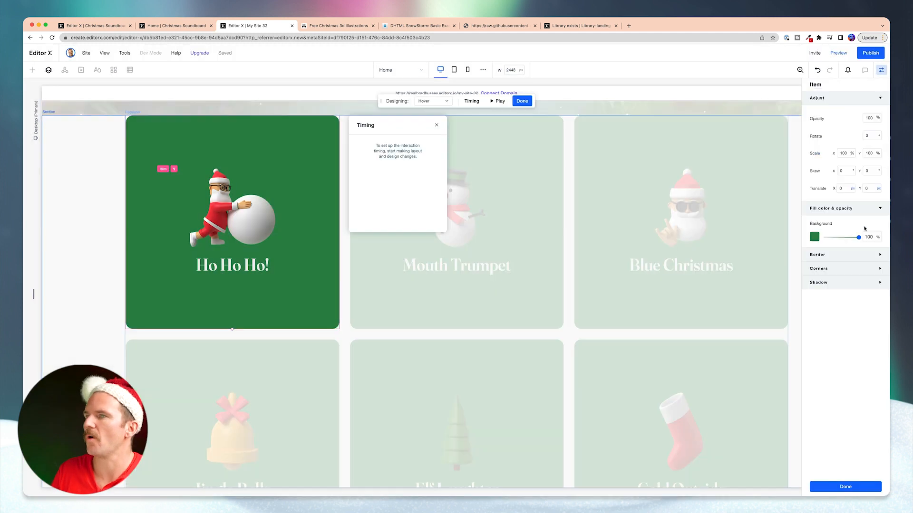
Change the card's background to the bright red theme color in the Hover animation
click(815, 237)
click(849, 308)
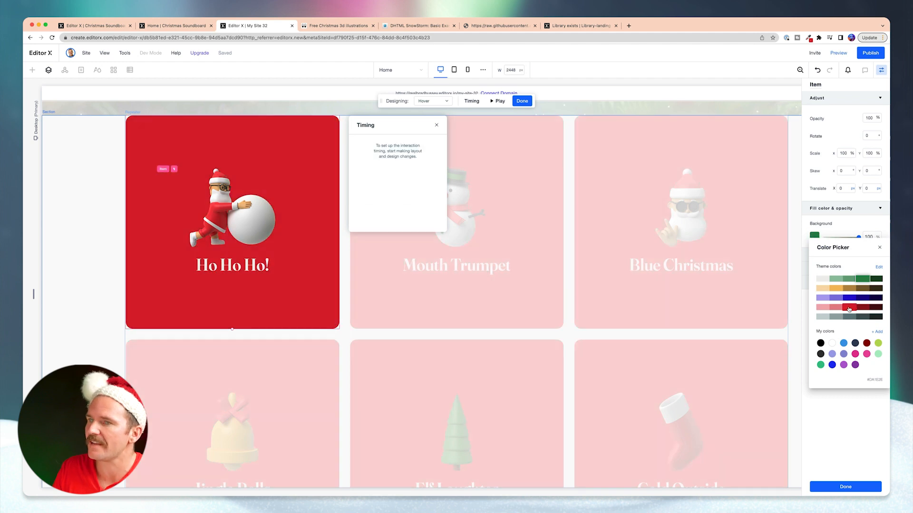
click(851, 443)
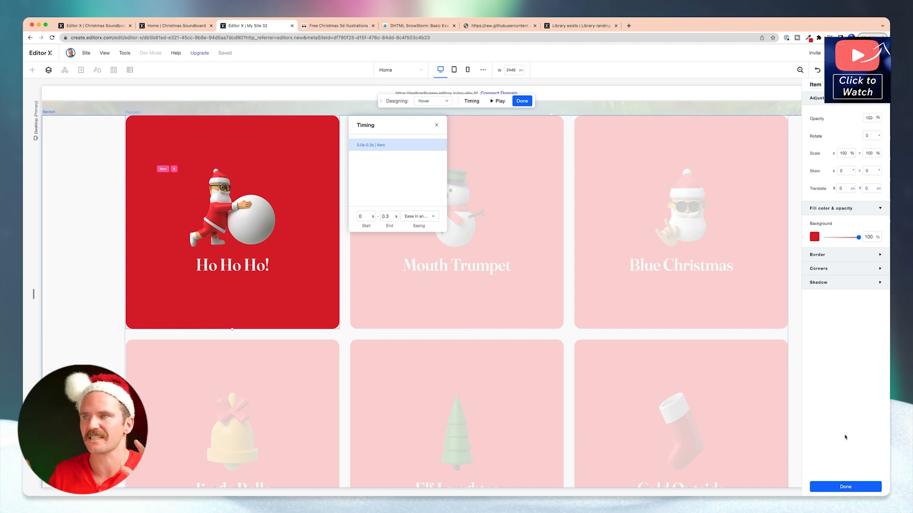
Scale the card to 102% and rotate it 1° in the Hover animation
click(845, 153)
text(1.)
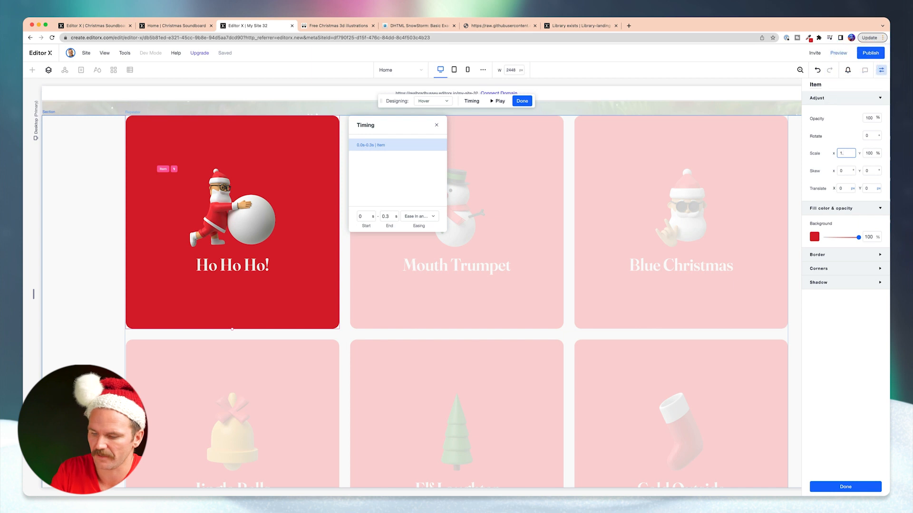
text(2)
key(Tab)
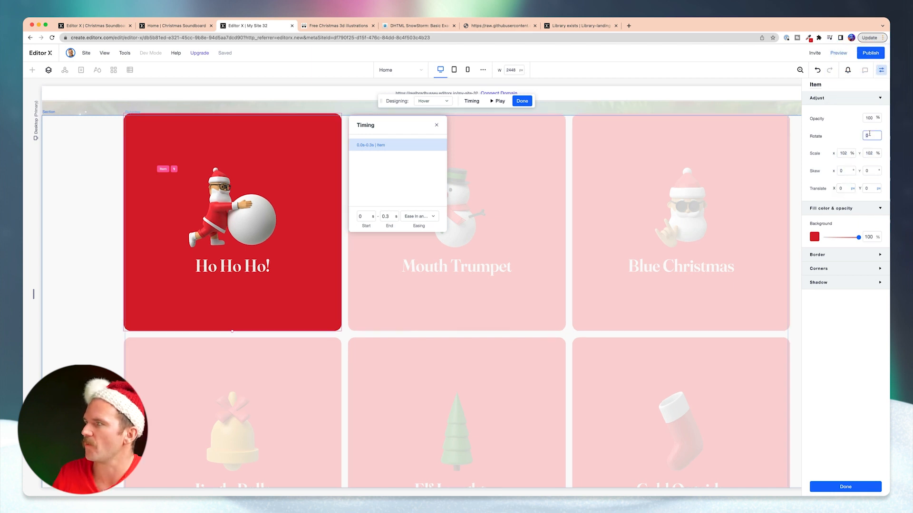
text(1)
key(Tab)
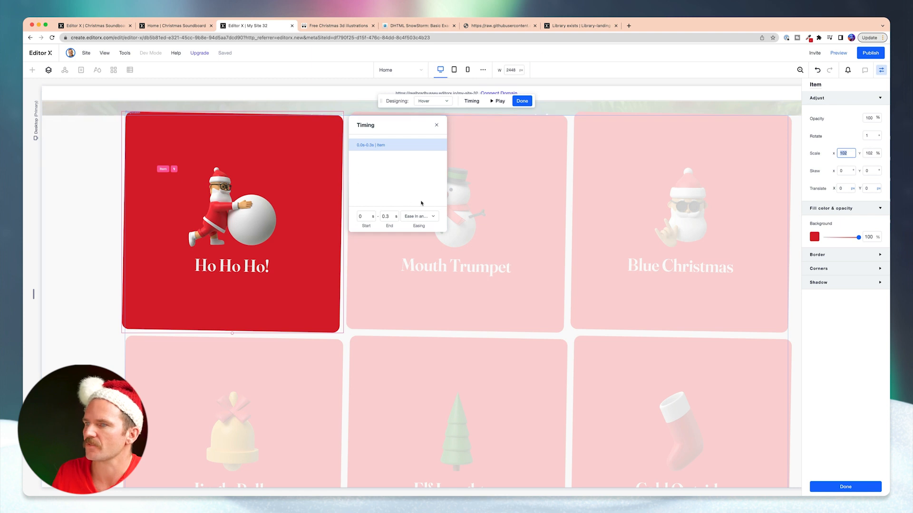
Set the Hover animation's end time to 0.1 seconds and finish designing it
click(394, 218)
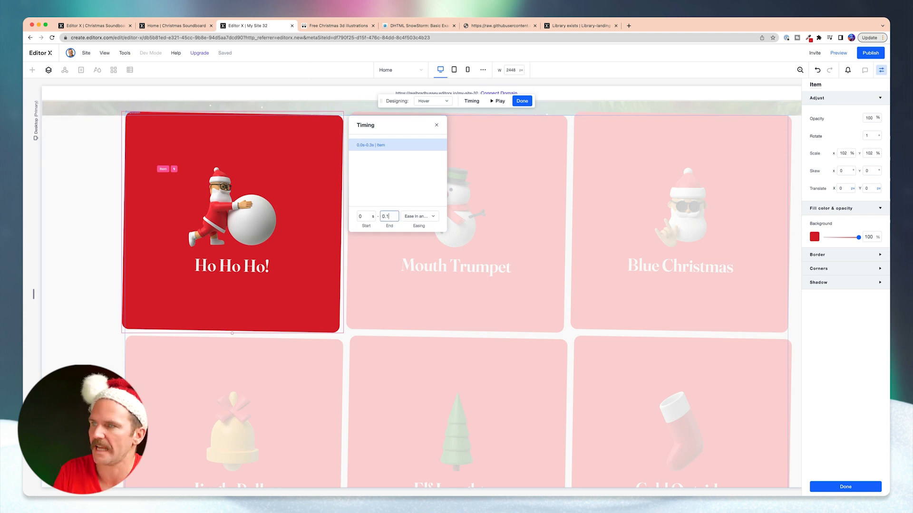
click(529, 100)
Preview the hover effect on the cards and review the page from the hero to the bottom row
click(838, 53)
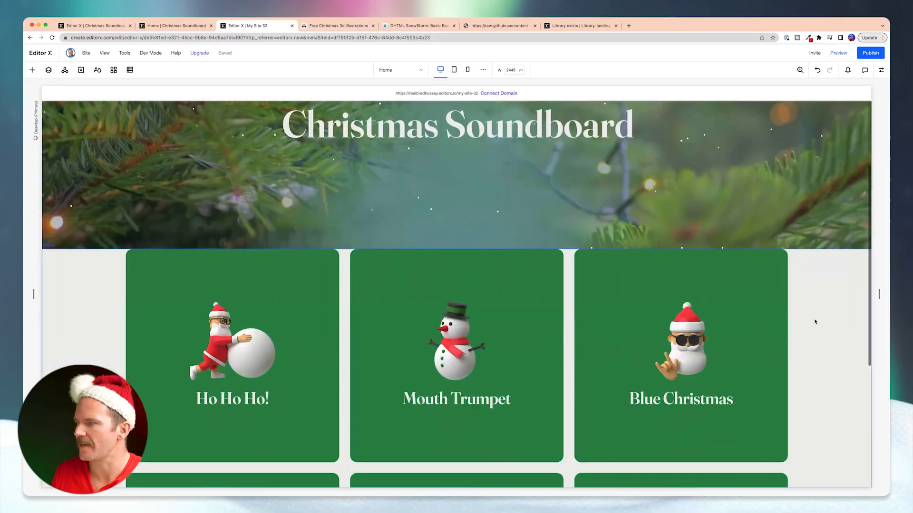
scroll(813, 320, down, 5)
scroll(828, 314, up, 7)
scroll(828, 312, down, 6)
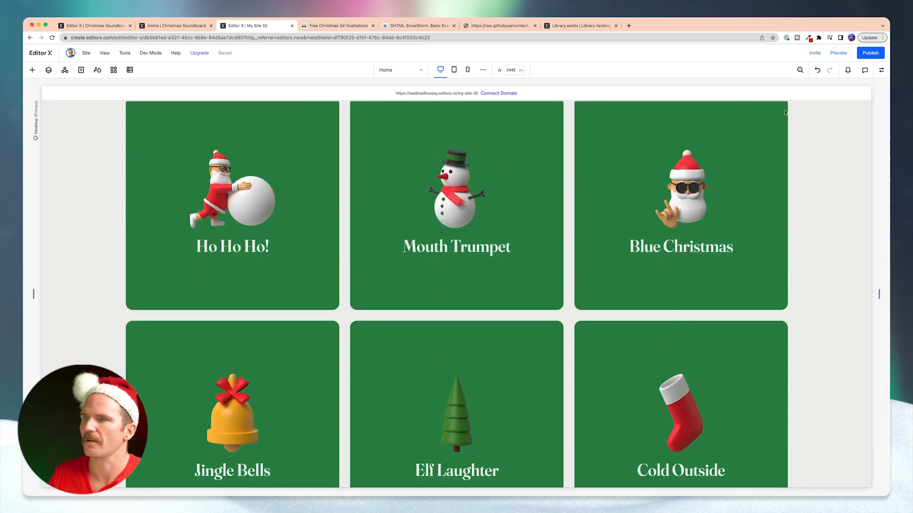
scroll(106, 159, up, 3)
Inspect the layout settings of the section that holds the cards
click(91, 235)
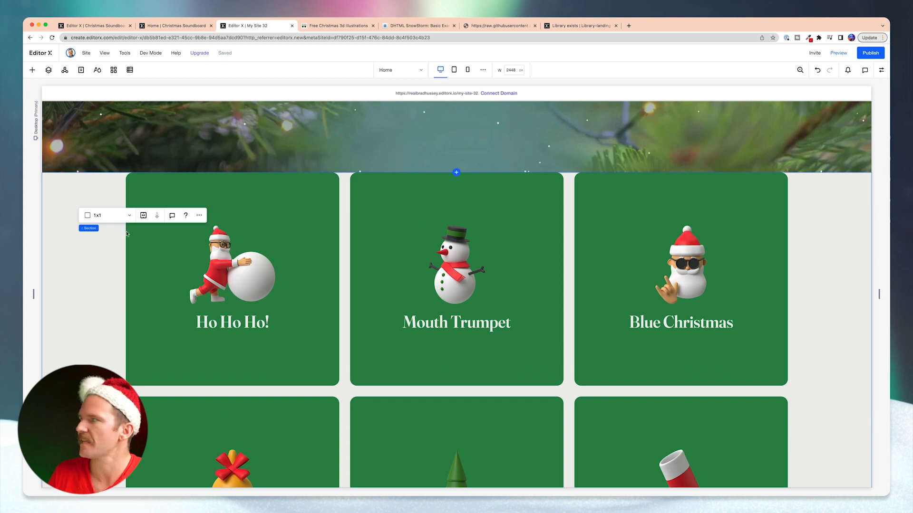
click(881, 70)
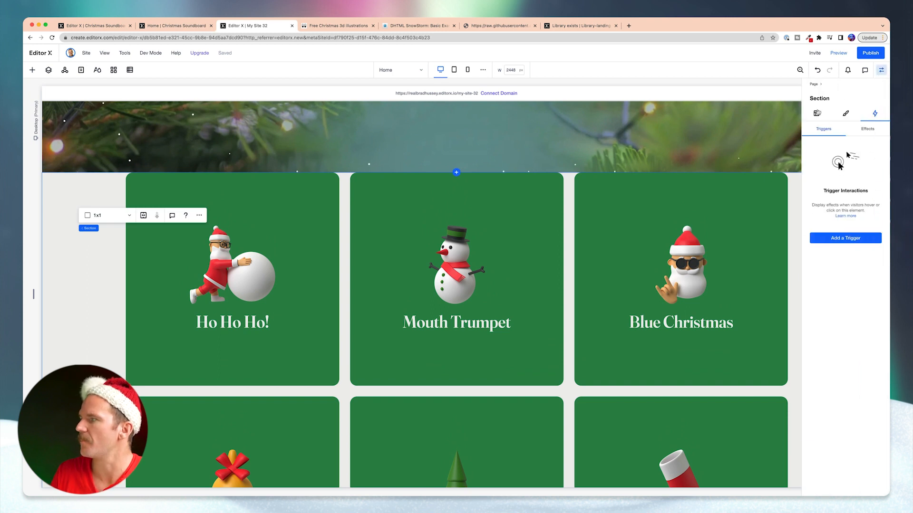
click(817, 113)
scroll(190, 333, down, 4)
scroll(180, 372, up, 8)
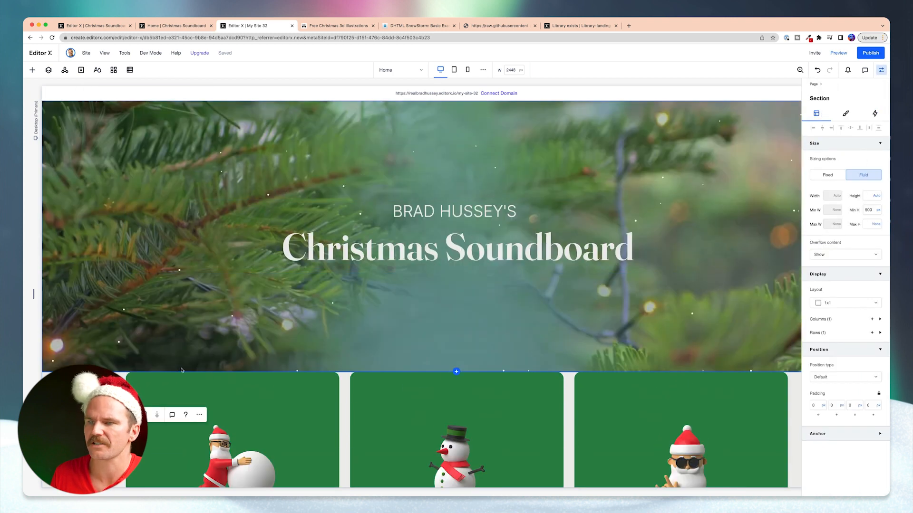
scroll(180, 371, down, 3)
Narrow the canvas to about 1808 px and set the repeater's top margin to -6% so the cards overlap the hero
click(275, 367)
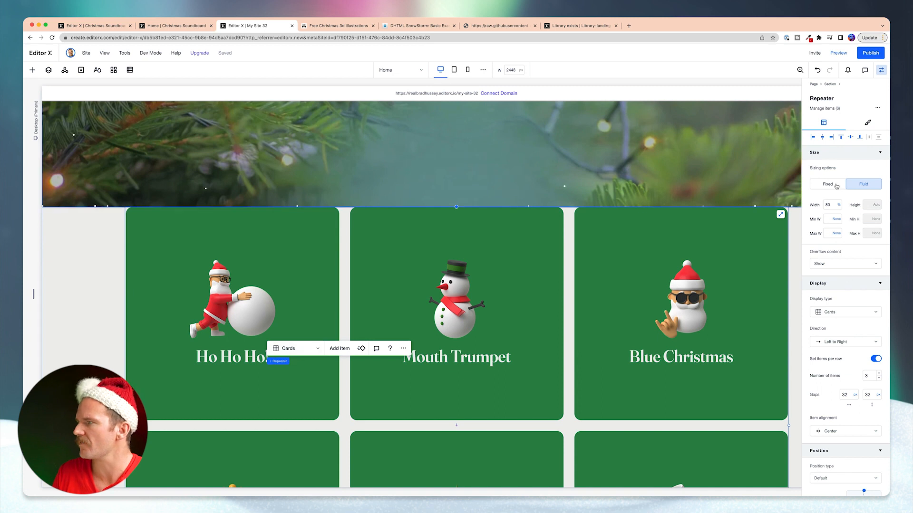
scroll(841, 411, down, 3)
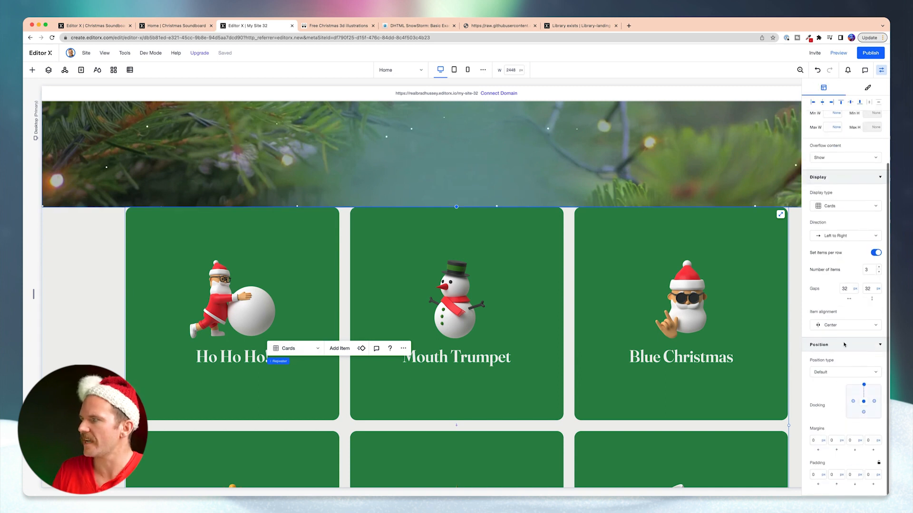
scroll(67, 291, down, 1)
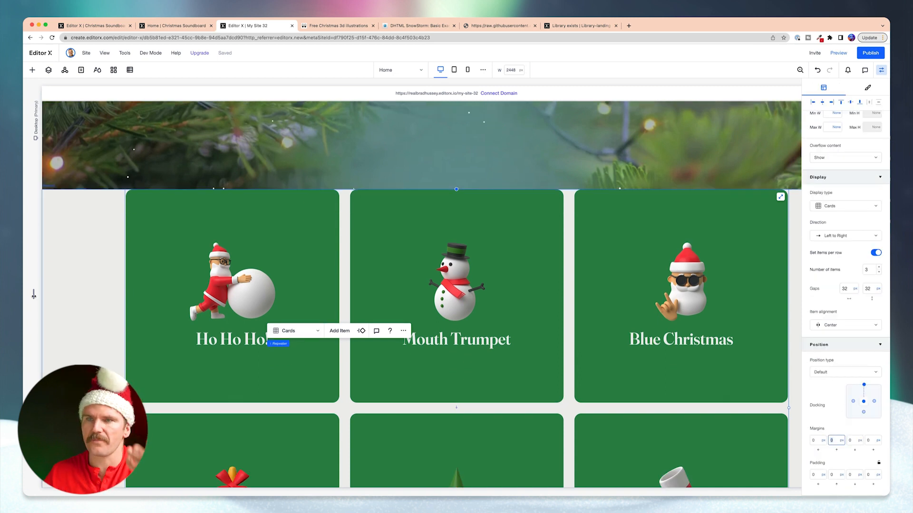
scroll(48, 289, up, 4)
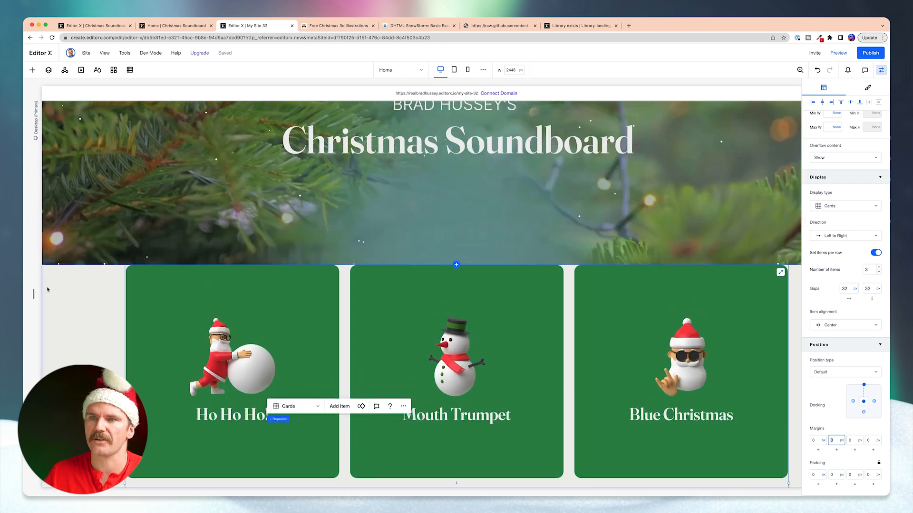
drag(33, 294, 142, 294)
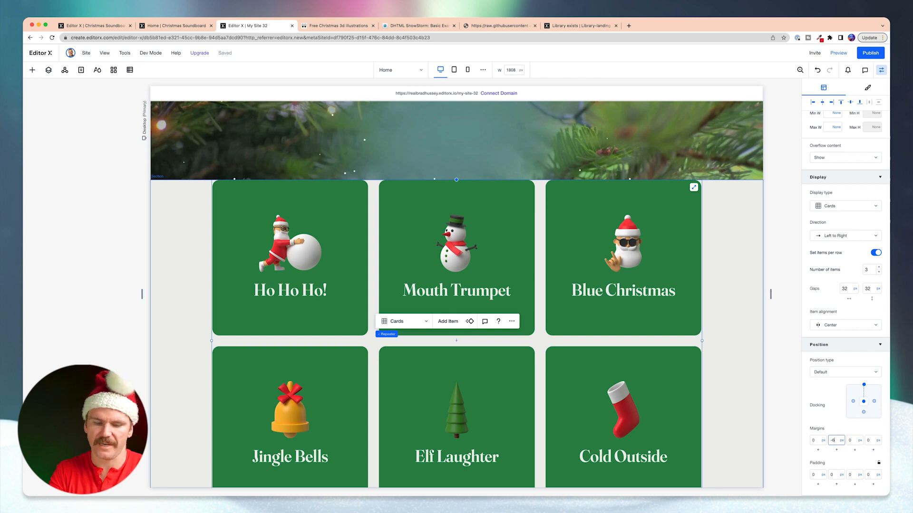
key(Tab)
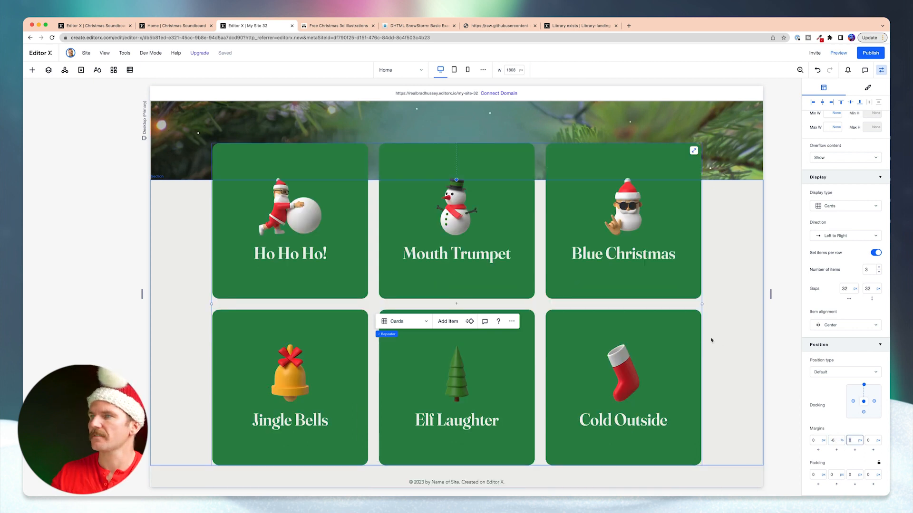
Narrow the canvas to about 1474 px and set the repeater's bottom margin to 5%
scroll(712, 341, up, 5)
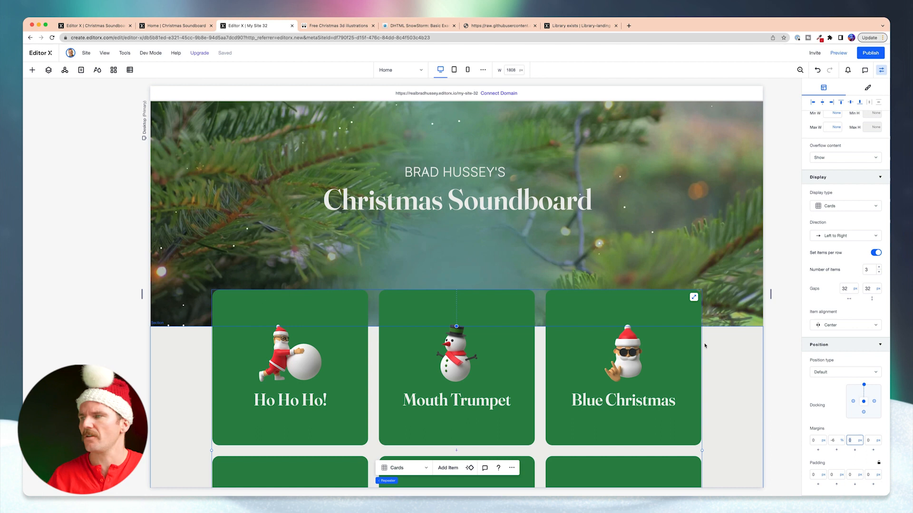
scroll(742, 323, down, 5)
drag(767, 297, 707, 306)
click(658, 404)
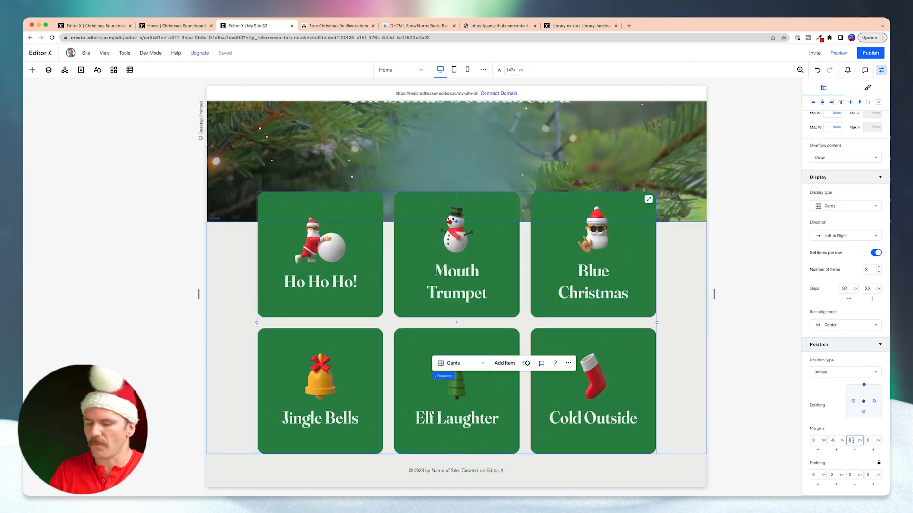
key(Tab)
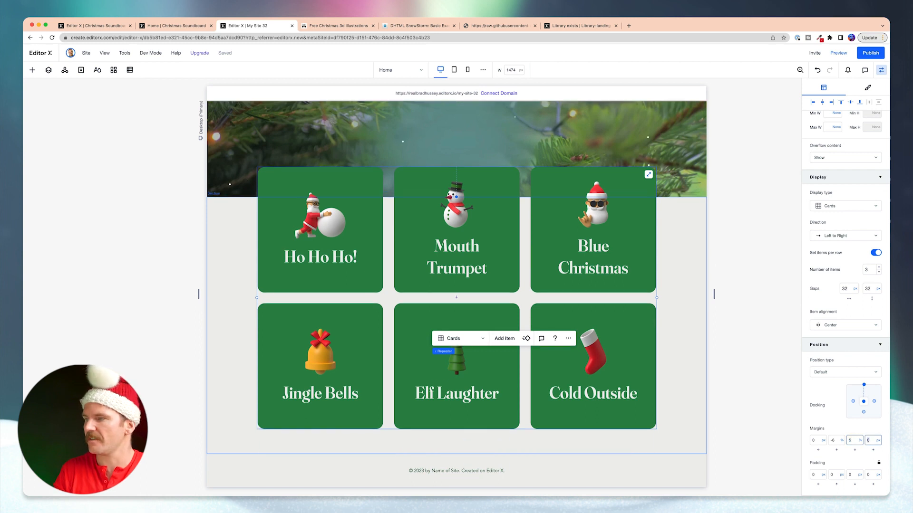
Widen the canvas to about 1588 px and review the cards' position against the hero and footer
drag(714, 294, 733, 294)
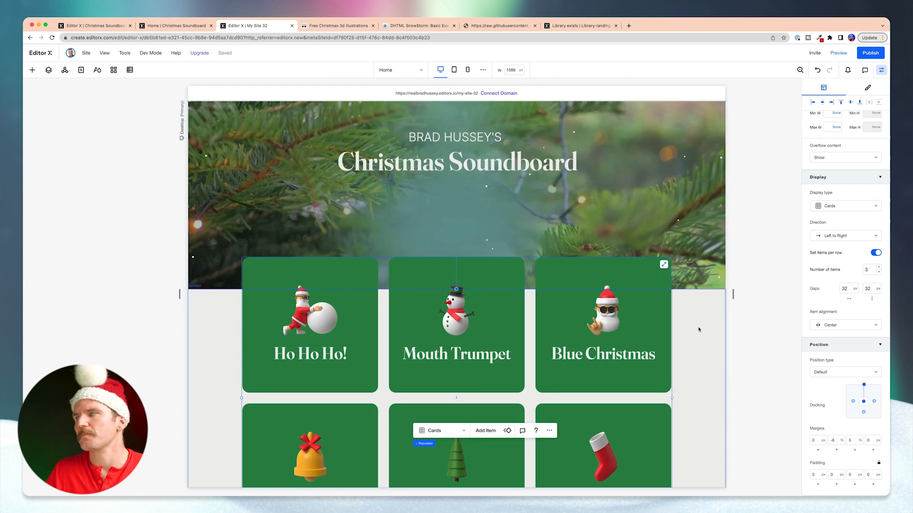
scroll(699, 330, down, 3)
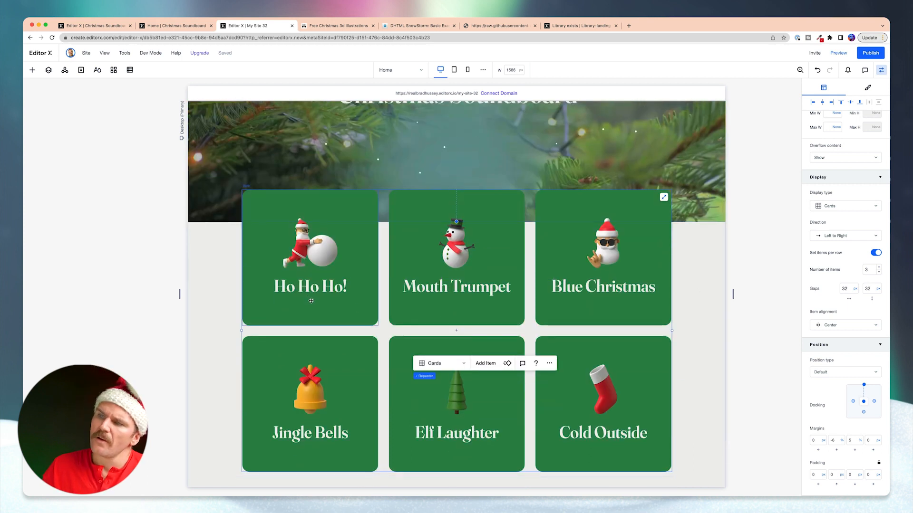
Set the canvas to about 1988 px wide at the desktop breakpoint and check how the cards overlap the hero
scroll(741, 341, up, 7)
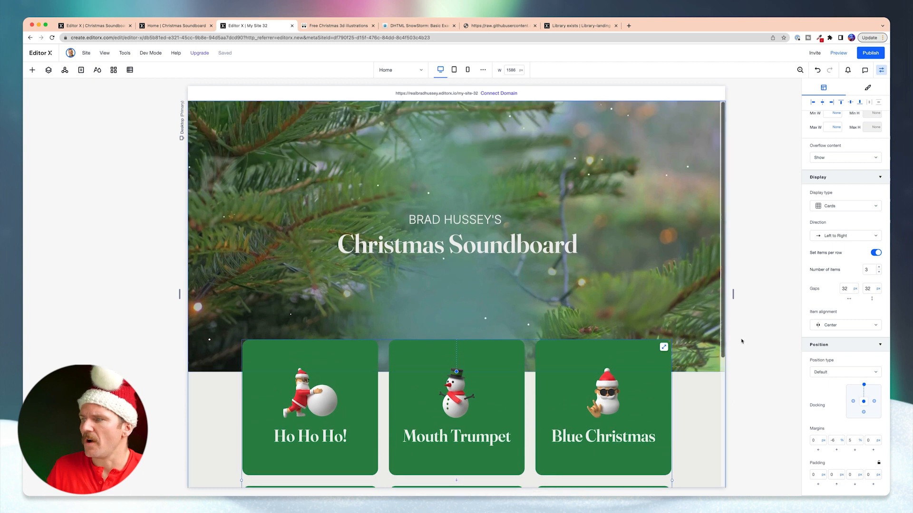
mouse_move(732, 296)
mouse_down()
mouse_move(554, 312)
mouse_move(737, 312)
mouse_up()
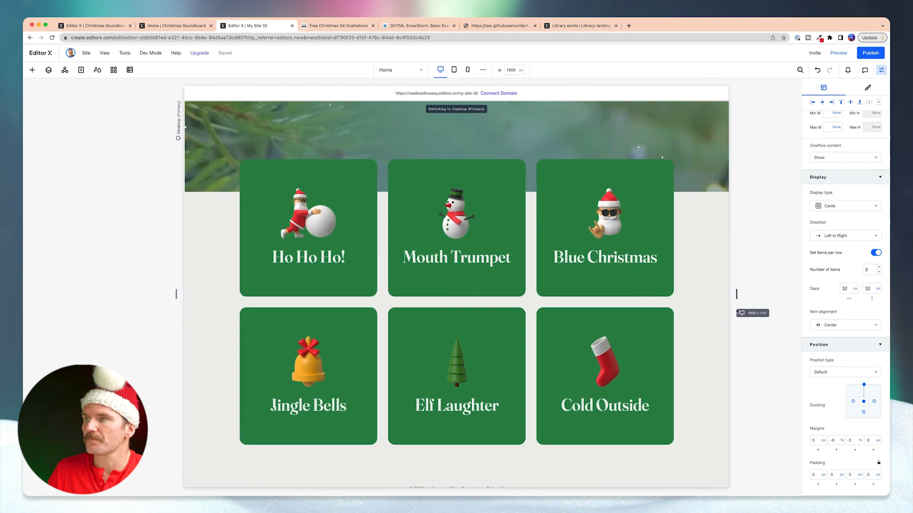
click(441, 70)
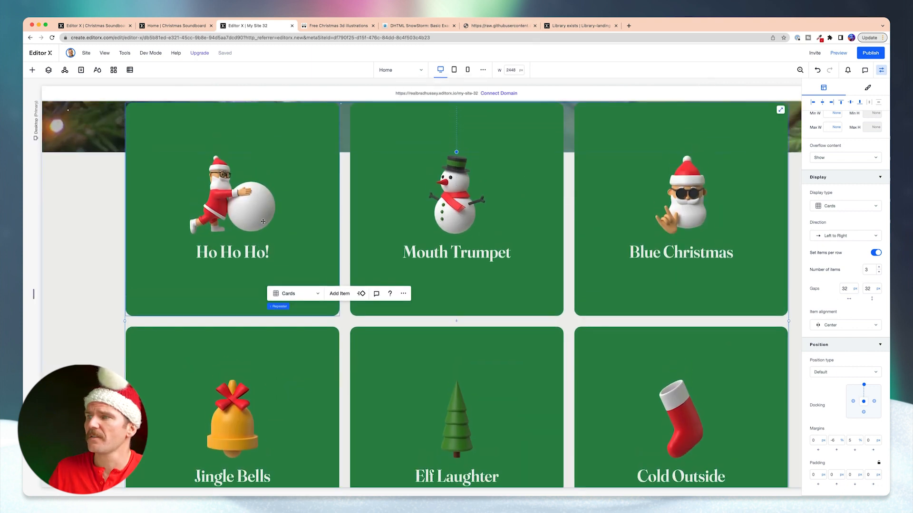
drag(37, 296, 116, 299)
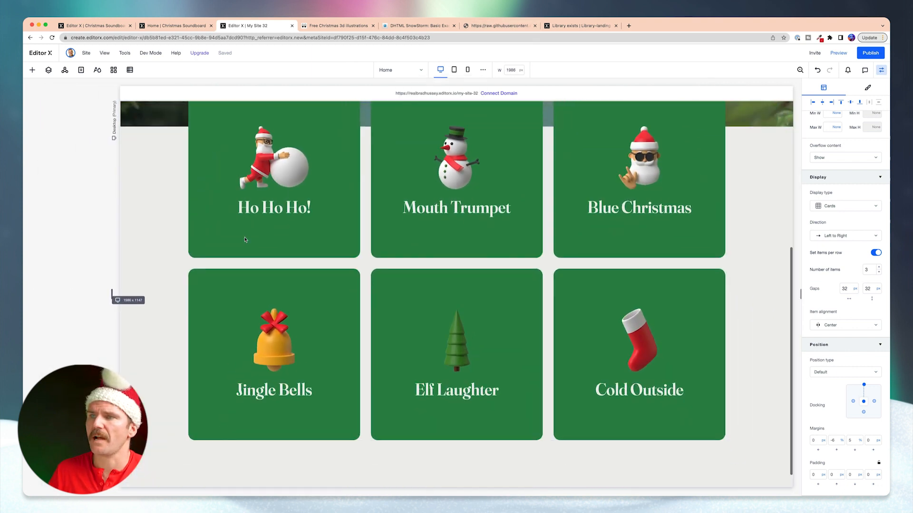
scroll(265, 227, up, 5)
scroll(266, 227, down, 2)
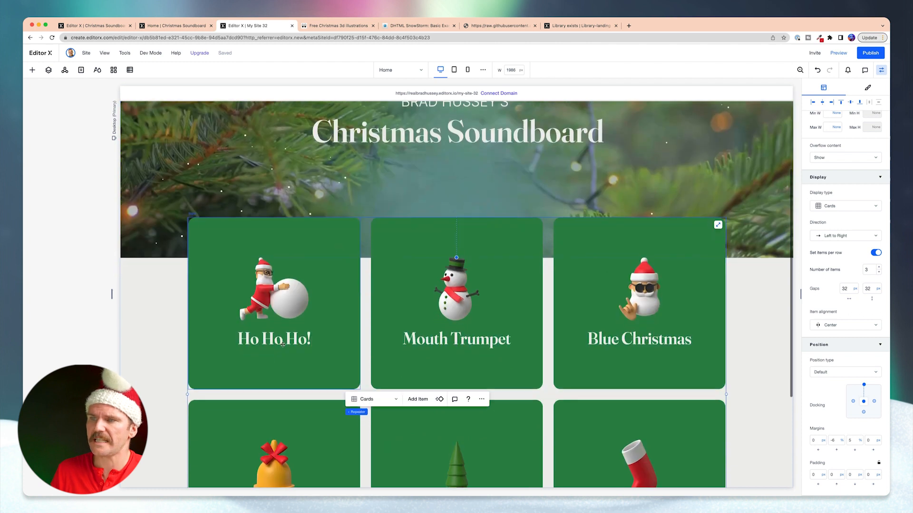
Set the minimum scaling text size of the "Ho Ho Ho!" card title to 10
click(251, 342)
click(251, 341)
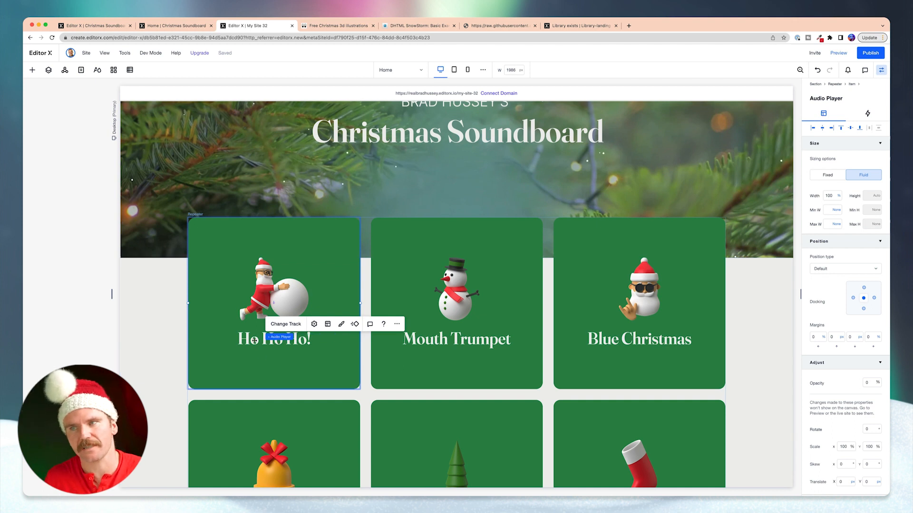
click(49, 70)
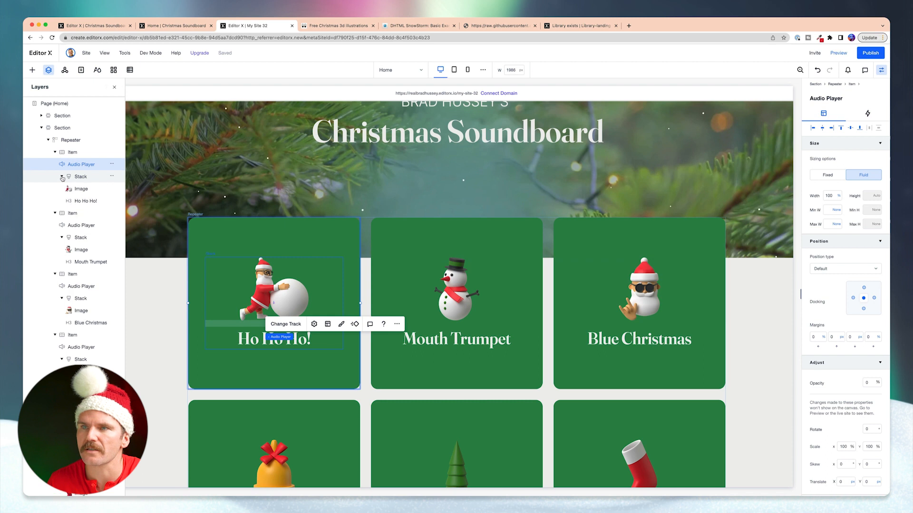
click(86, 201)
scroll(533, 312, down, 2)
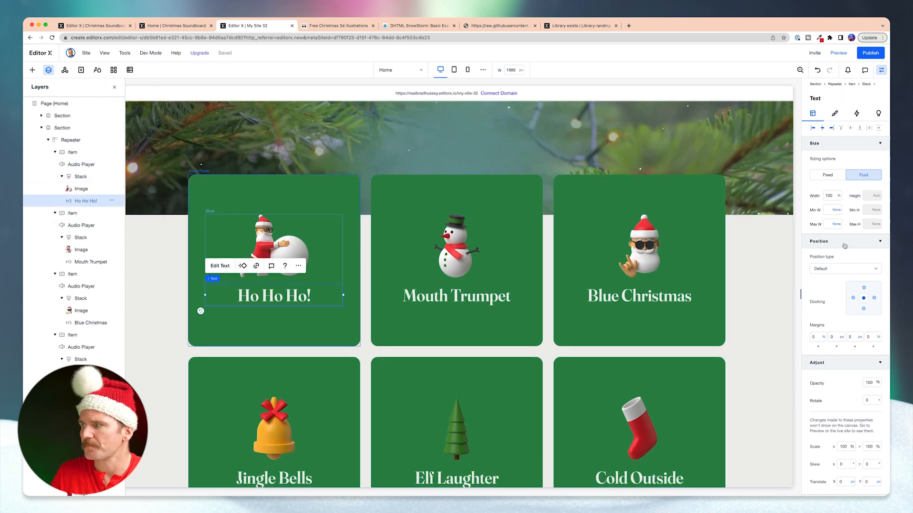
click(854, 188)
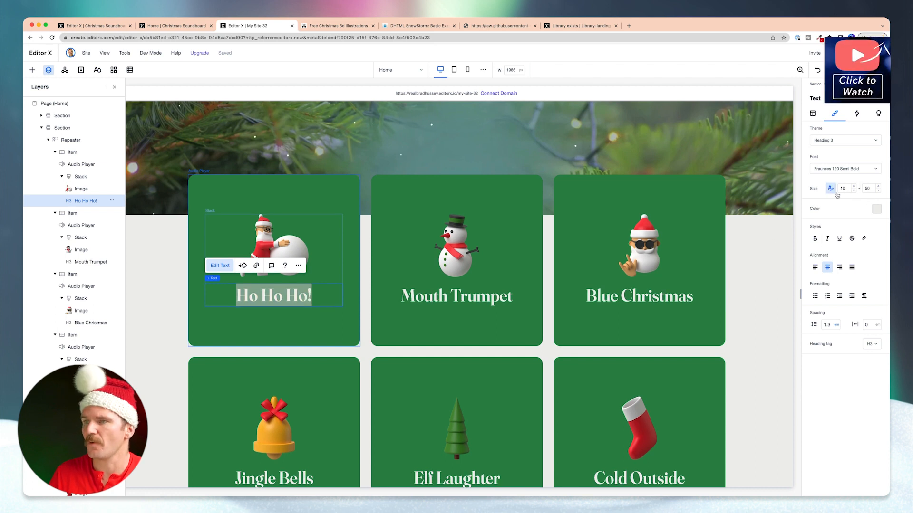
Resize the canvas to about 1308, 1000 and 1158 px to check how the hero and cards adapt
scroll(653, 301, right, 1)
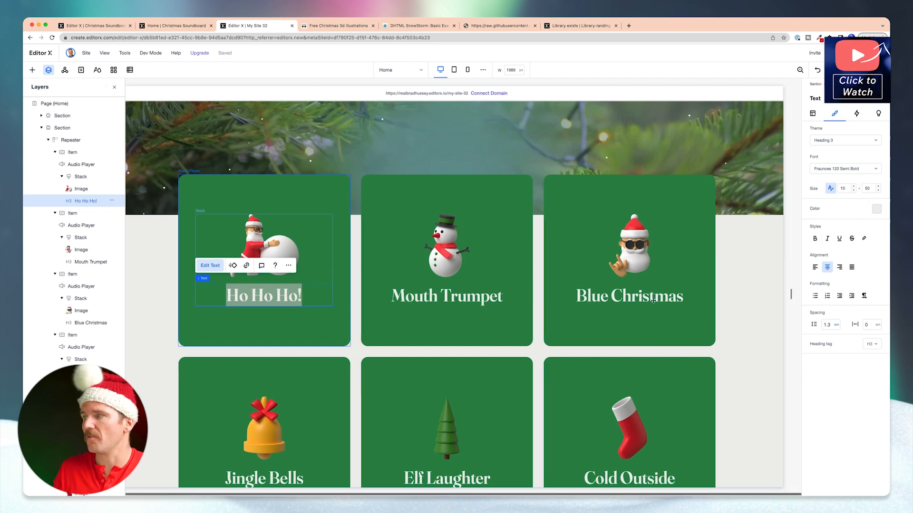
drag(791, 295, 680, 296)
click(686, 296)
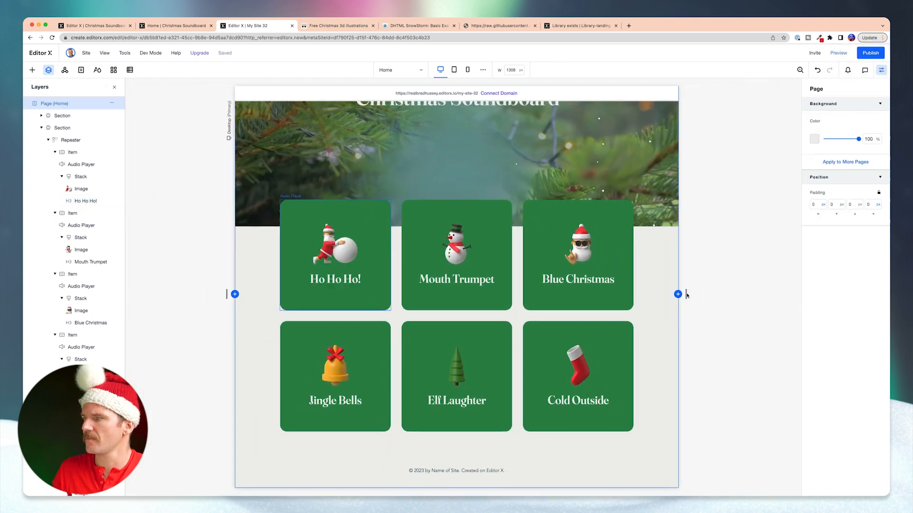
drag(686, 295, 613, 309)
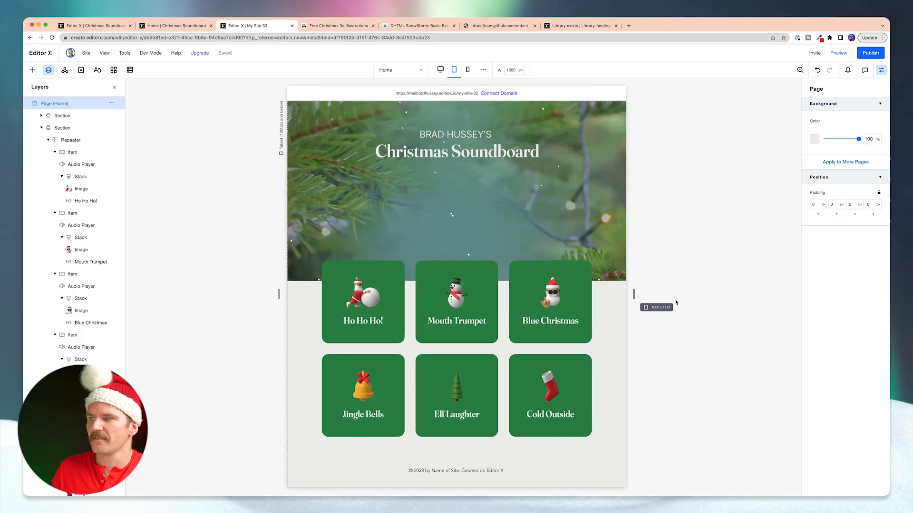
mouse_move(676, 302)
mouse_down()
mouse_move(630, 303)
mouse_move(675, 302)
mouse_move(660, 303)
mouse_up()
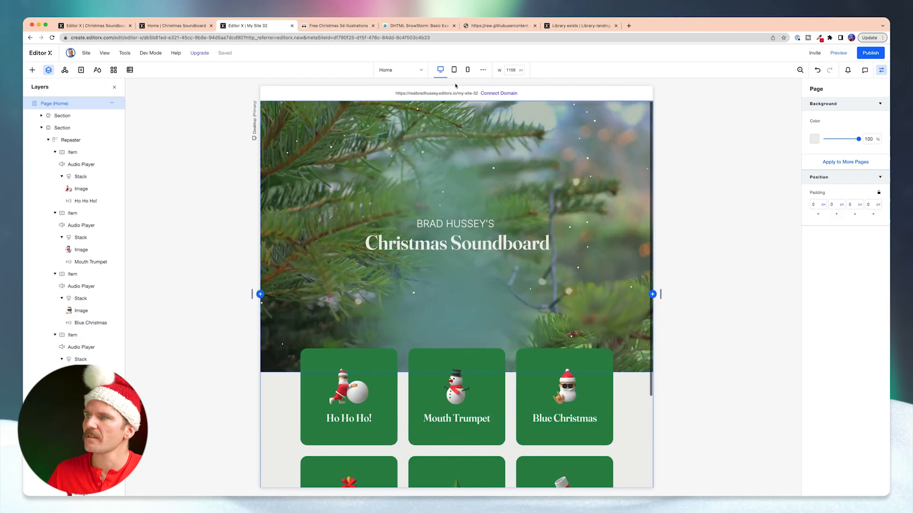
Set the hero section's minimum height to 500 px at the tablet breakpoint
click(454, 70)
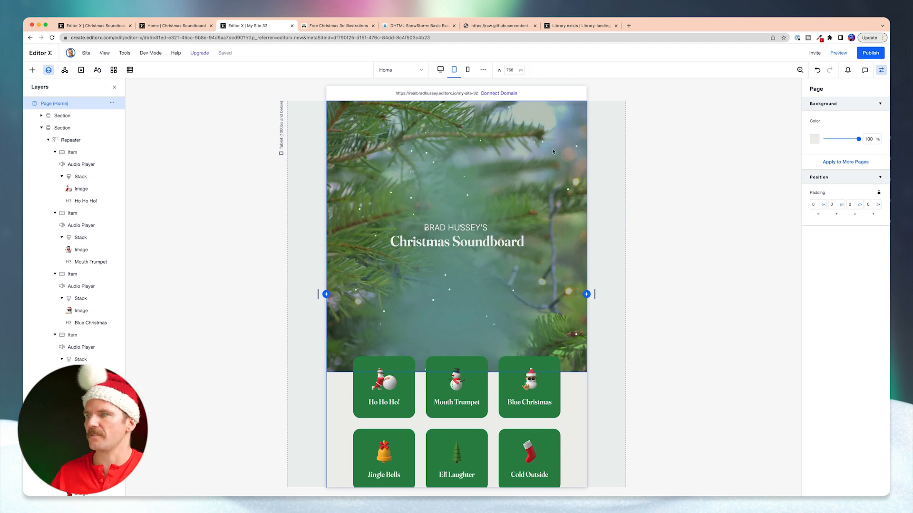
click(575, 121)
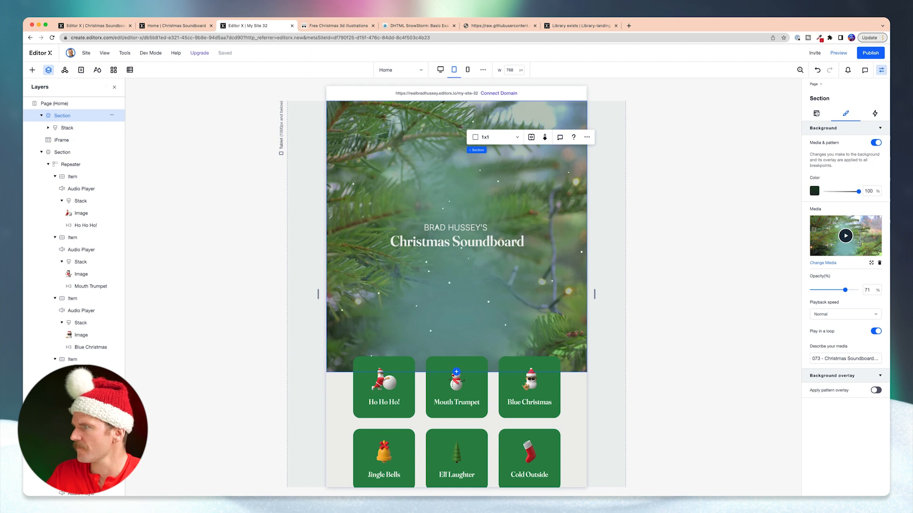
click(816, 113)
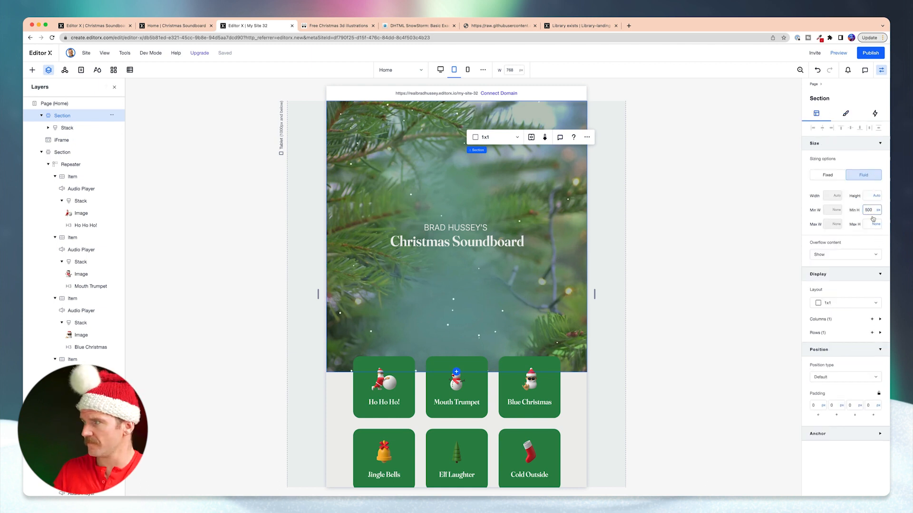
key(Return)
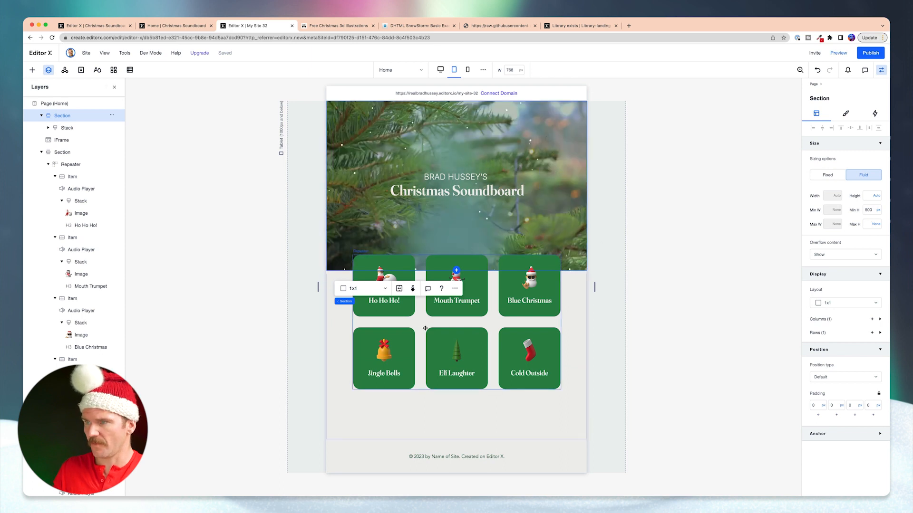
Try top margins of -10% and -20% on the repeater at the tablet breakpoint
click(513, 313)
scroll(845, 377, down, 3)
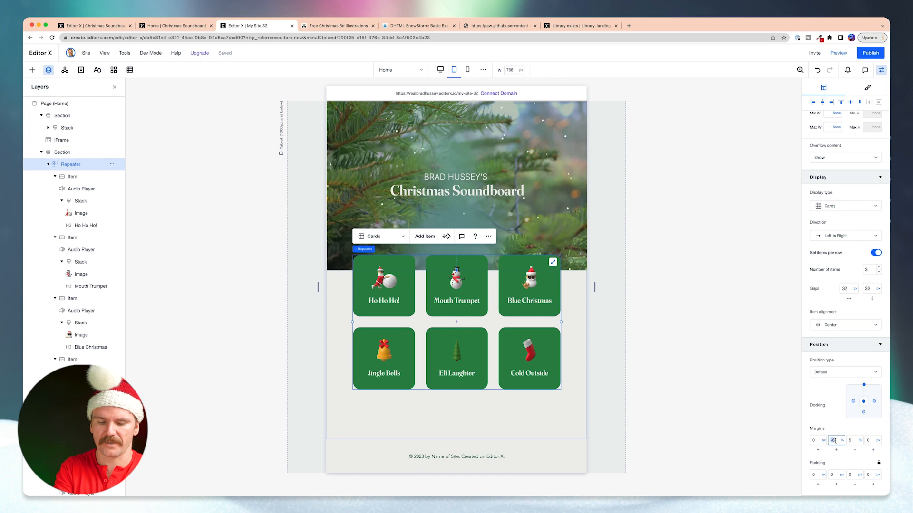
key(Tab)
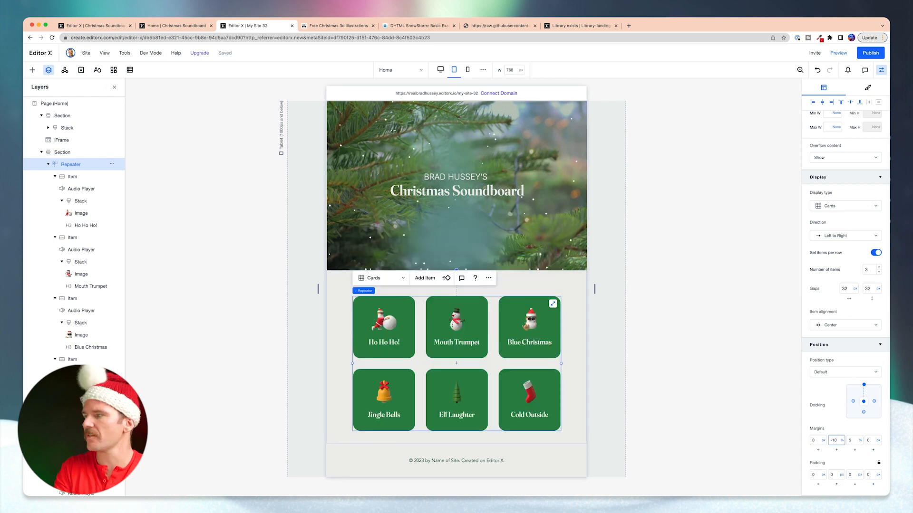
text(-10)
key(Tab)
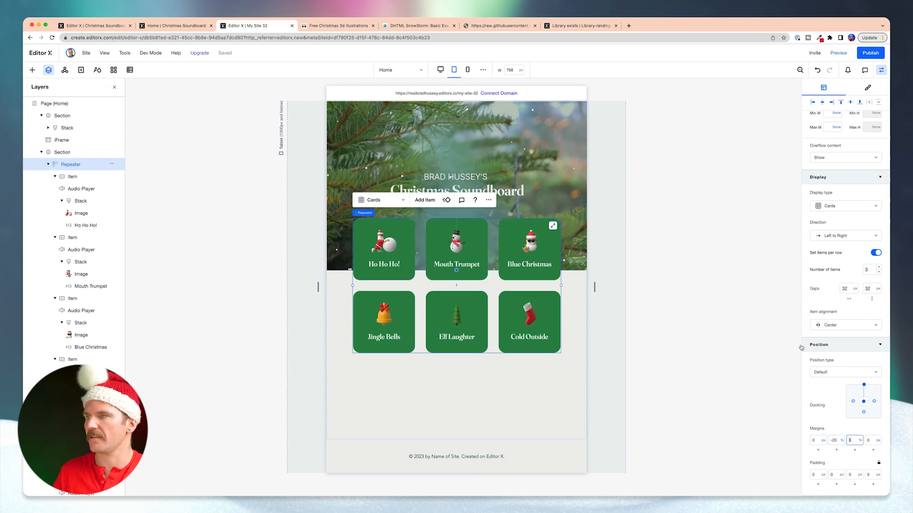
Narrow the canvas to about 751 px and set the repeater's top margin to -15%
click(612, 299)
mouse_move(594, 288)
mouse_down()
mouse_move(578, 292)
mouse_move(669, 297)
mouse_move(585, 298)
mouse_up()
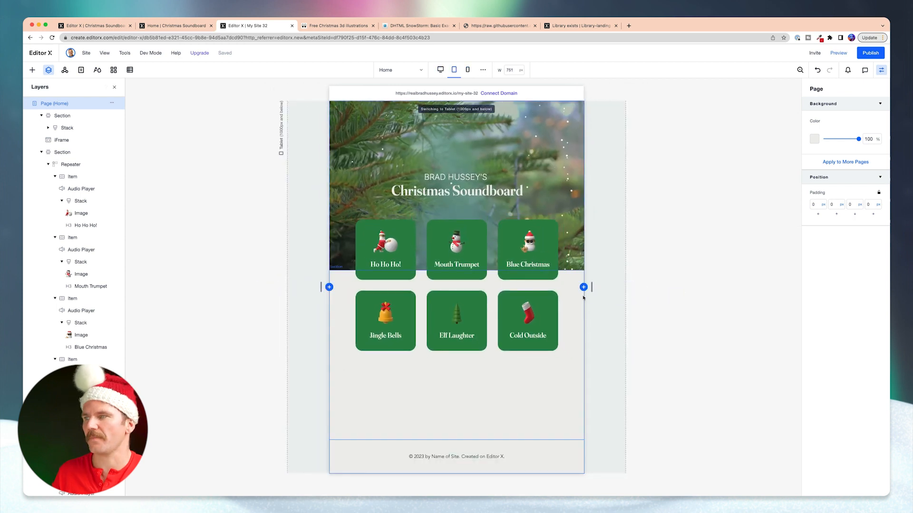
click(482, 286)
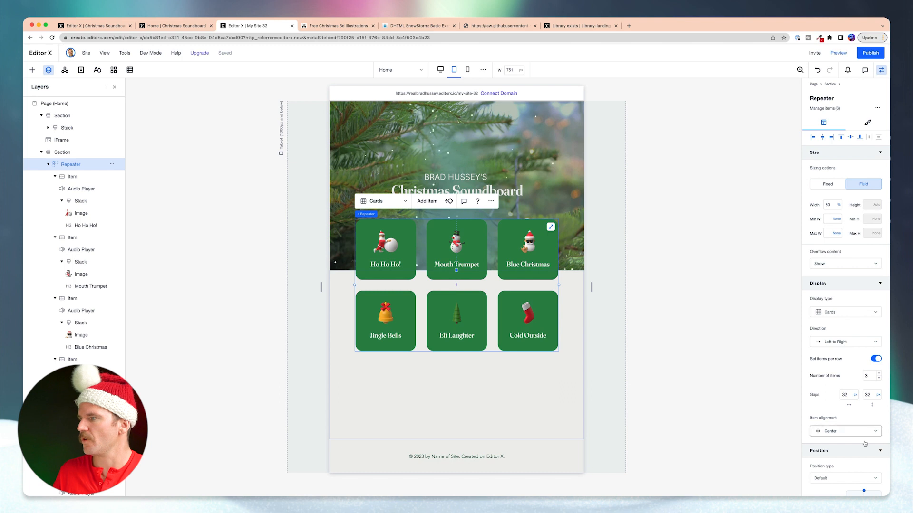
scroll(865, 443, down, 3)
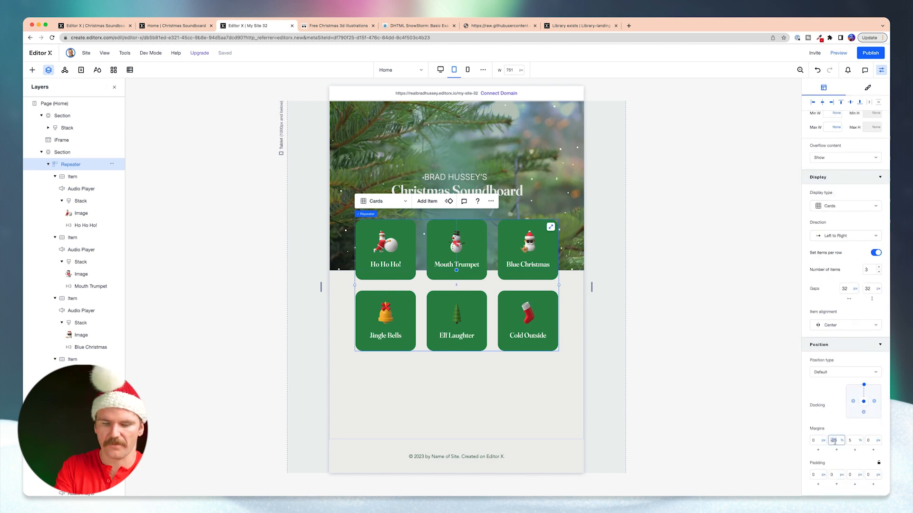
key(Tab)
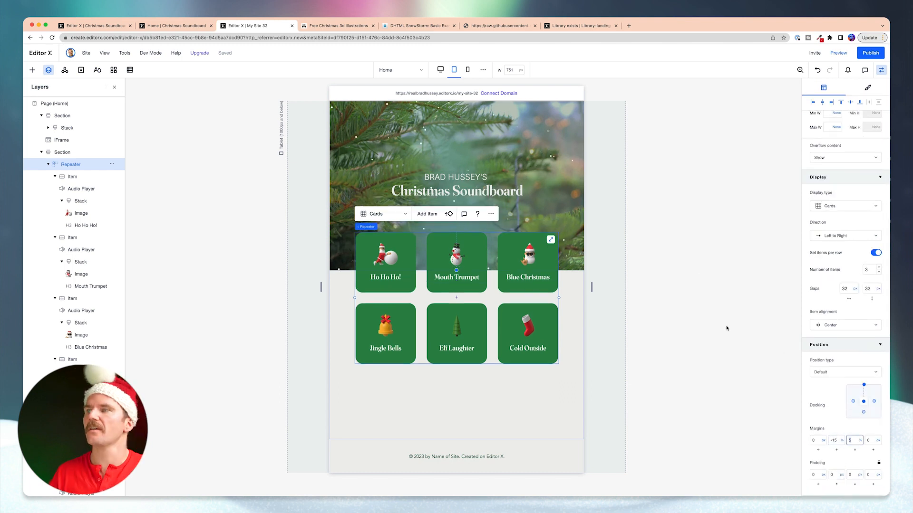
Remove the minimum height of the cards section at the desktop breakpoint and return to the tablet breakpoint
click(461, 384)
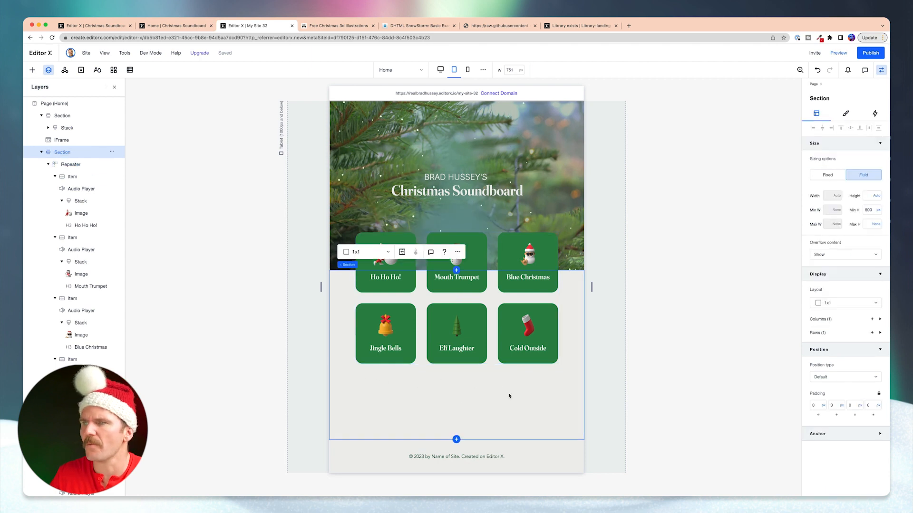
click(440, 70)
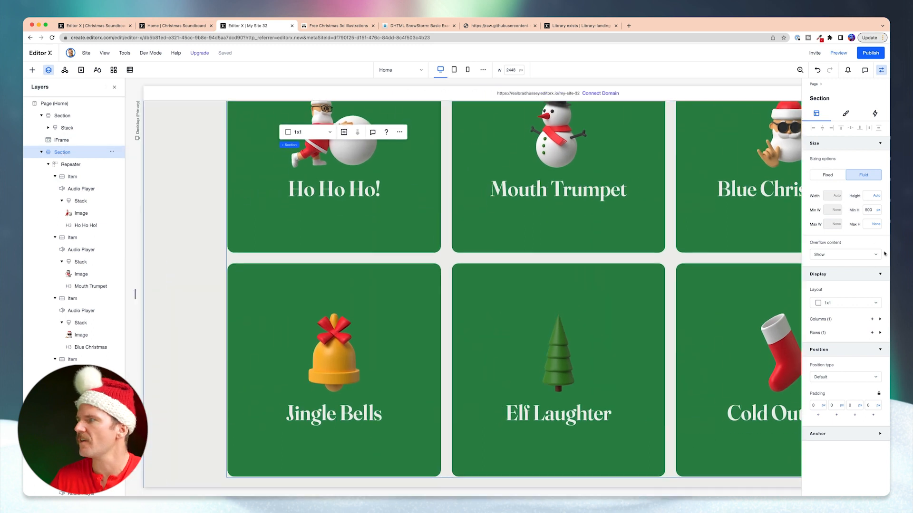
click(868, 210)
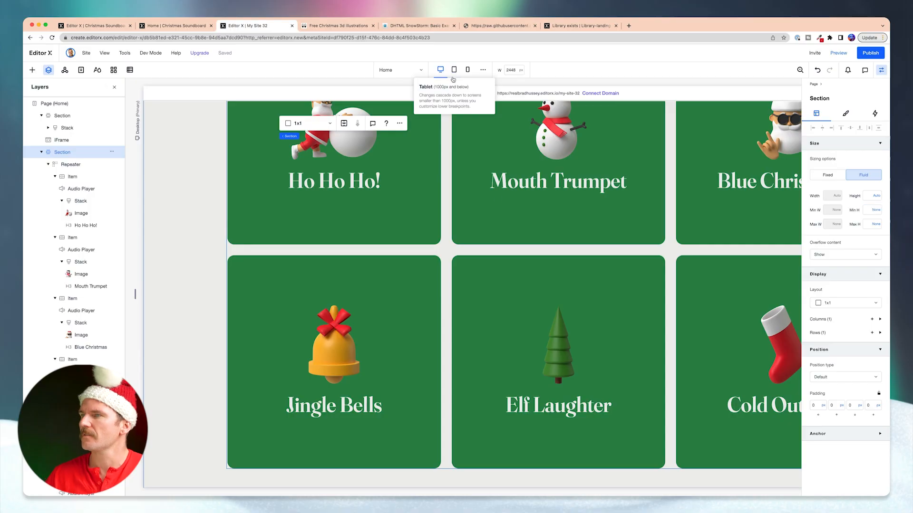
click(453, 70)
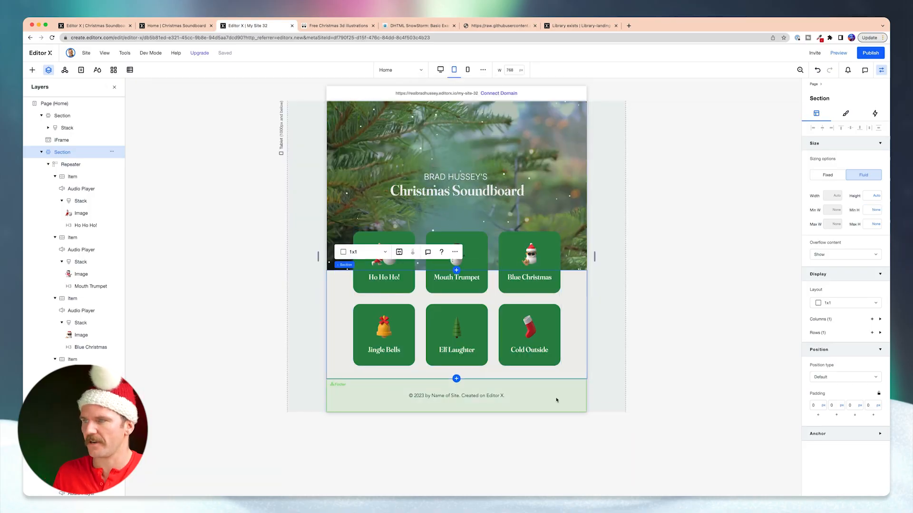
At the mobile breakpoint, 414 px wide, set the repeater to 2 items per row with 16 px horizontal and vertical gaps
drag(595, 257, 534, 267)
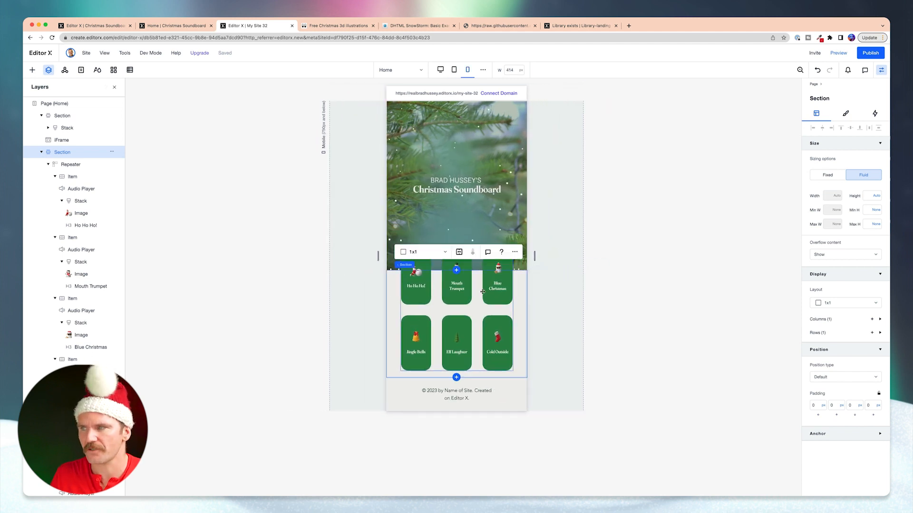
click(544, 260)
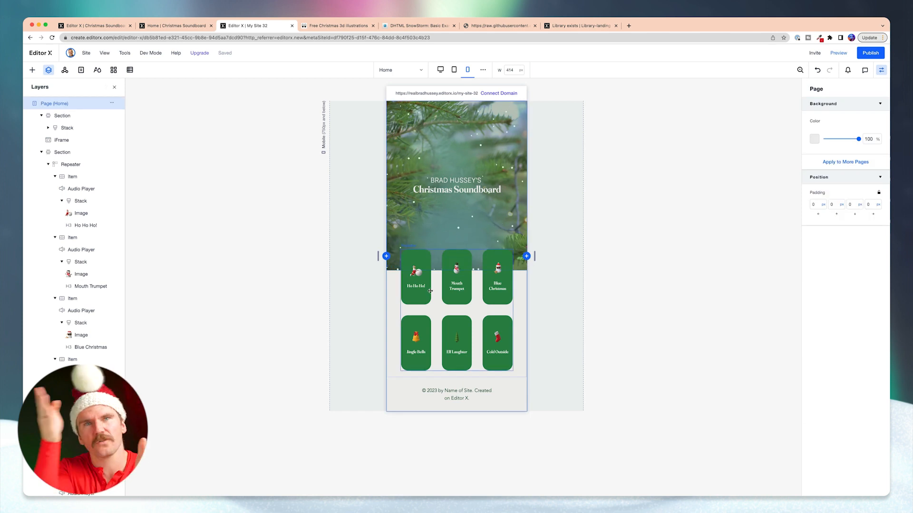
click(465, 277)
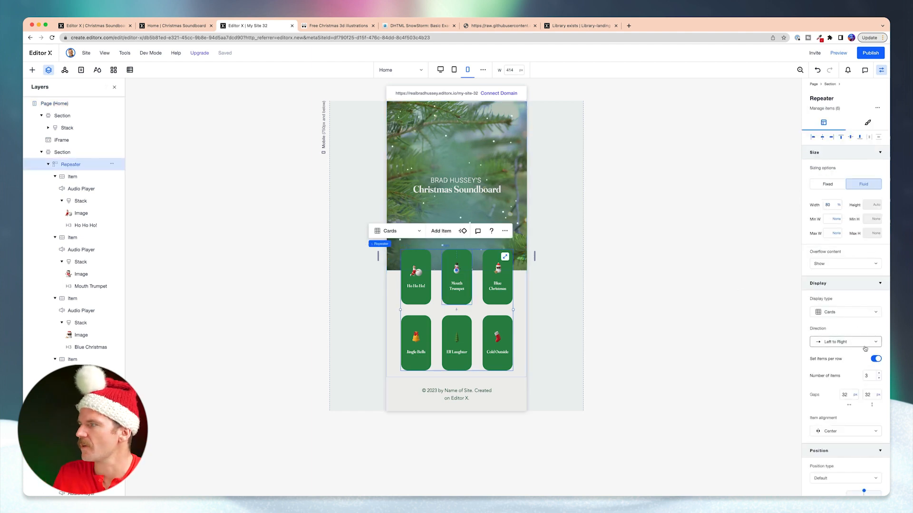
click(879, 378)
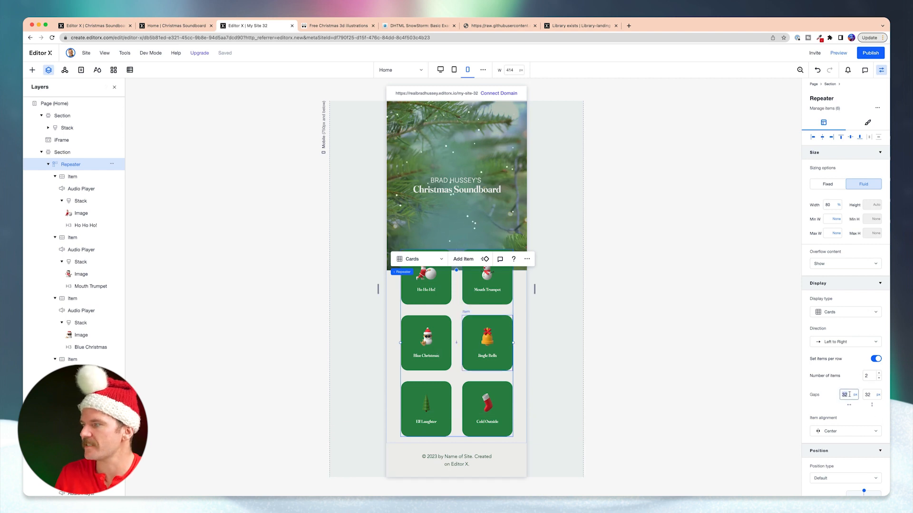
text(16)
key(Tab)
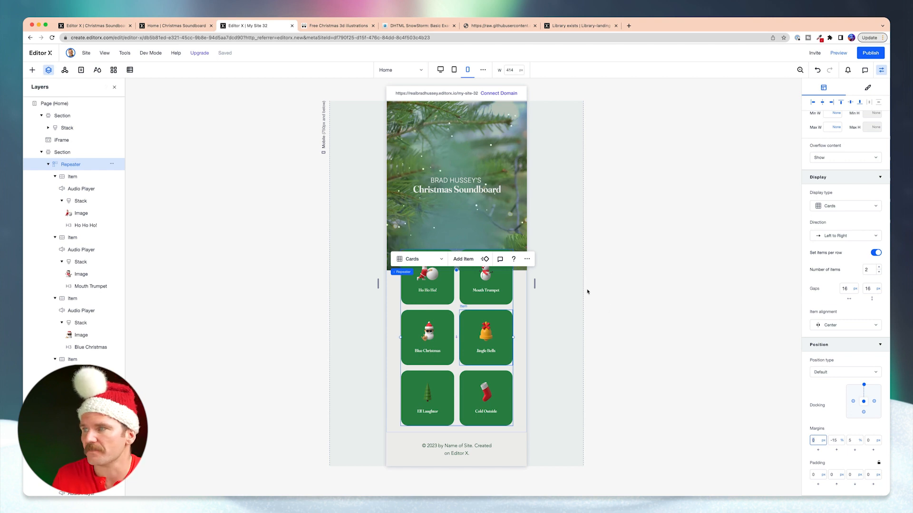
Set the hero section's minimum height to 320 px at the mobile breakpoint
click(508, 209)
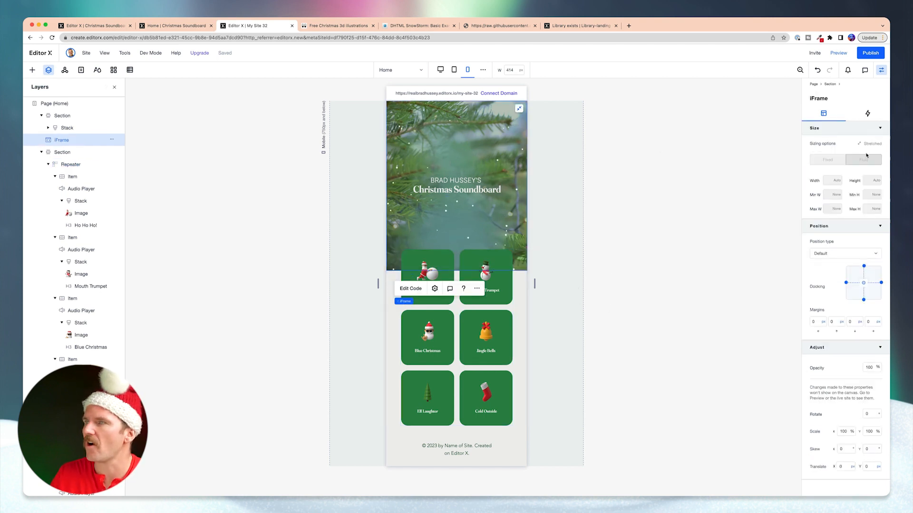
click(64, 115)
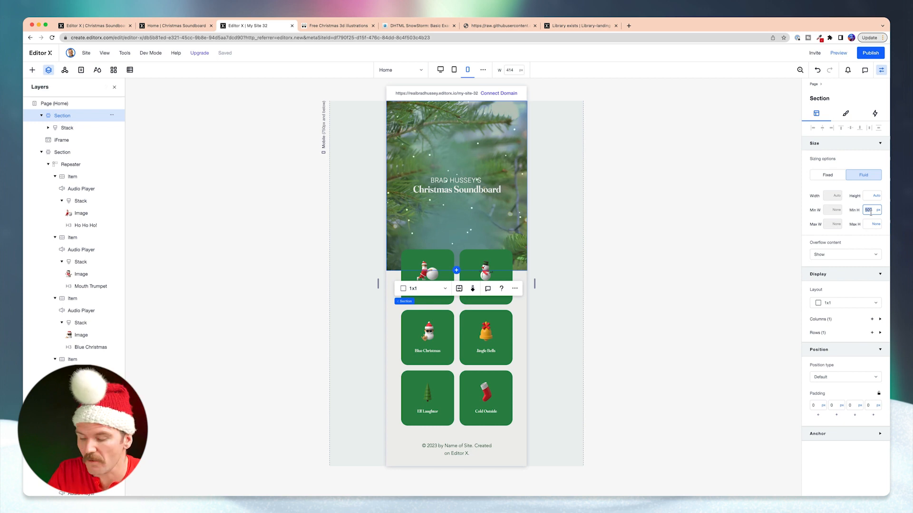
text(320)
key(Tab)
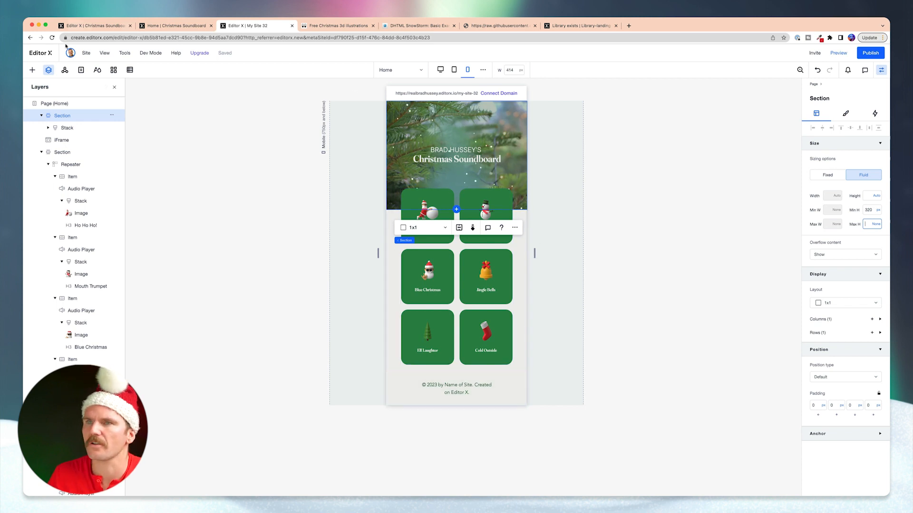
Add the Footer section from the Christmas Soundboard - Creative X library directly below the sound cards
click(32, 70)
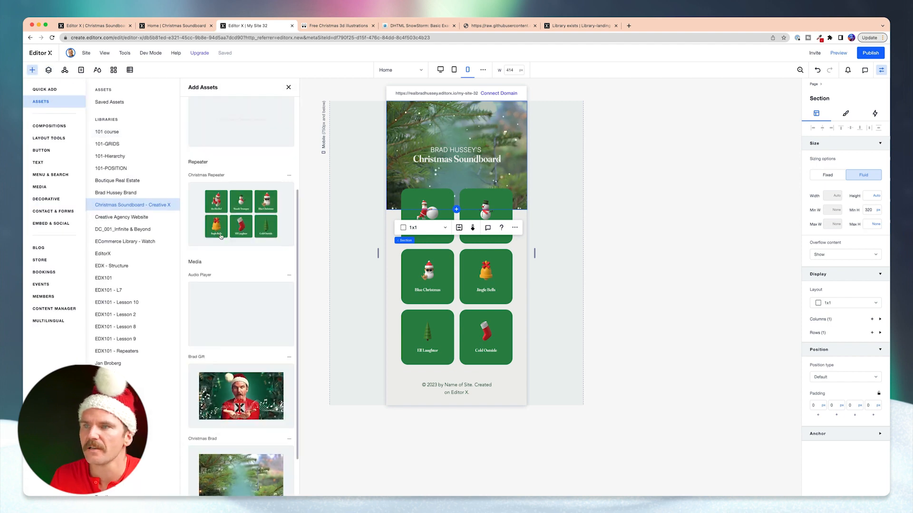
scroll(222, 234, down, 2)
scroll(233, 256, up, 6)
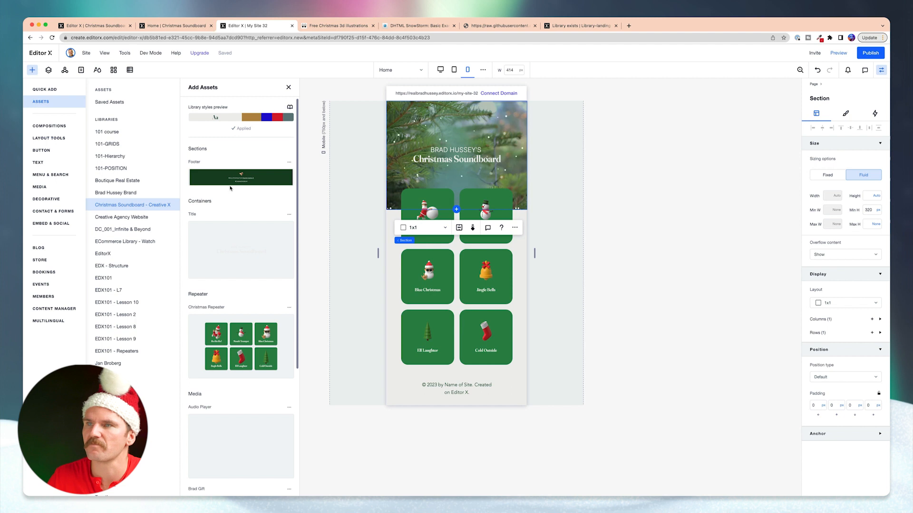
drag(224, 183, 445, 385)
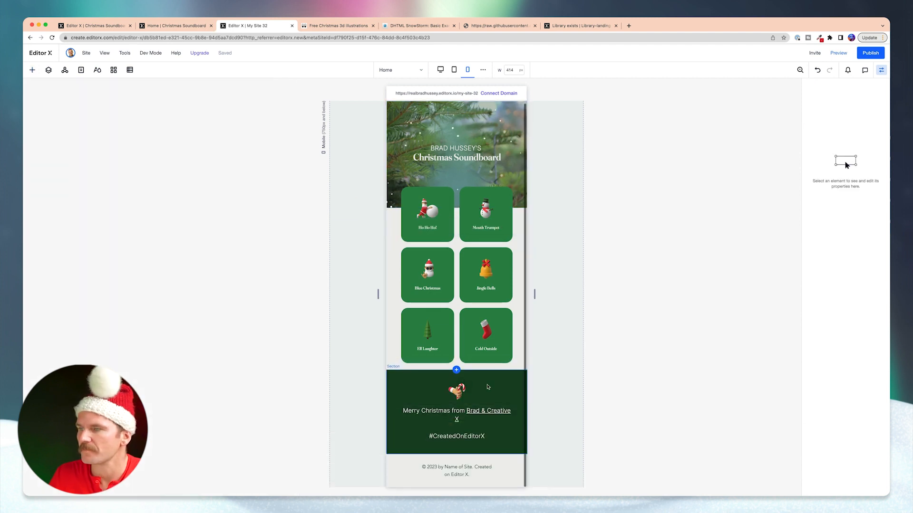
Delete the default copyright footer from all breakpoints
click(508, 475)
key(Delete)
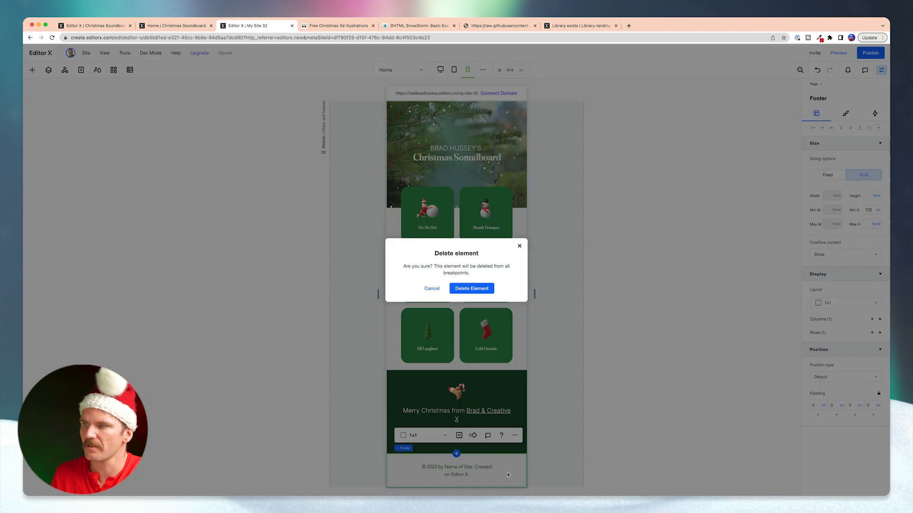
click(475, 289)
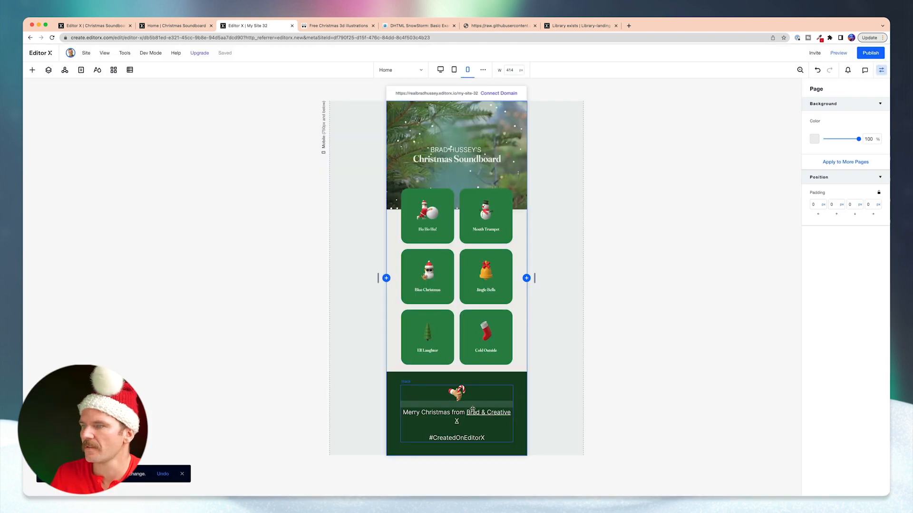
Check the page and its new footer at the tablet and desktop breakpoints, and hide the element properties
click(454, 70)
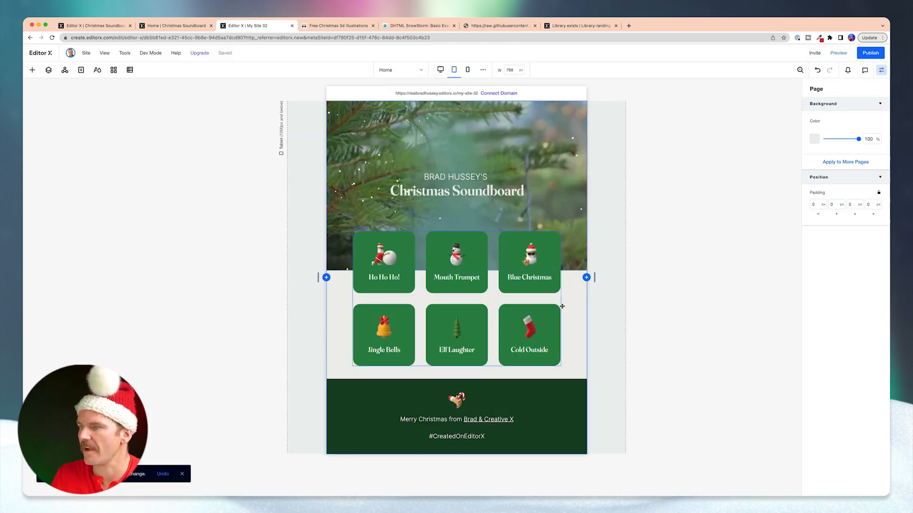
click(440, 70)
scroll(618, 236, down, 10)
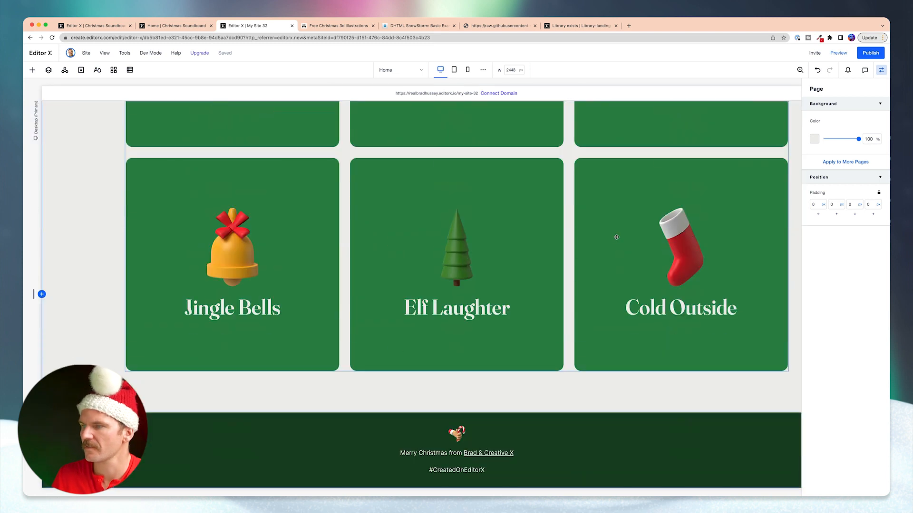
scroll(651, 268, up, 10)
click(881, 70)
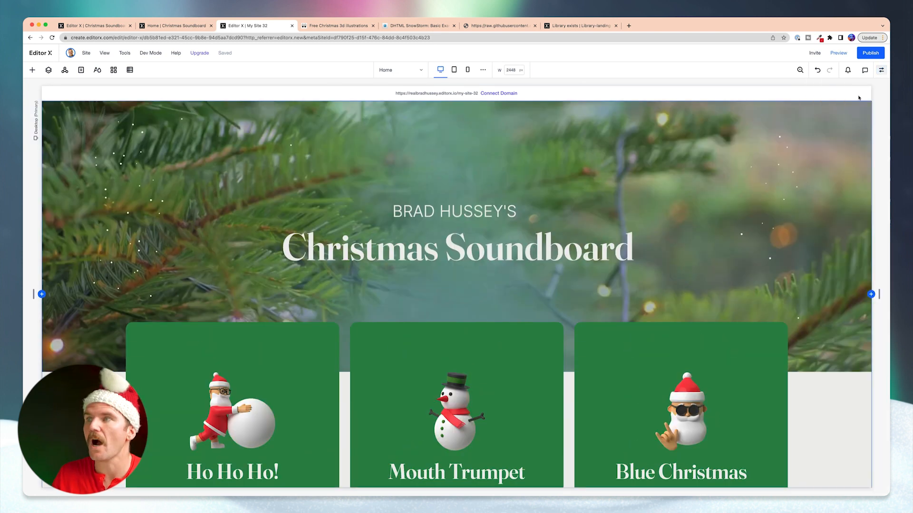
Preview the site at desktop size and look through the hero, sound cards and footer
click(839, 54)
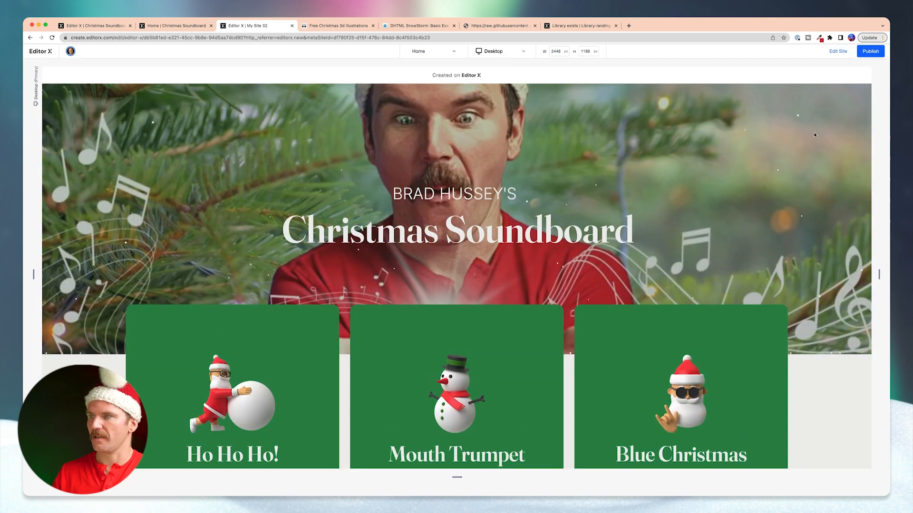
scroll(741, 180, down, 3)
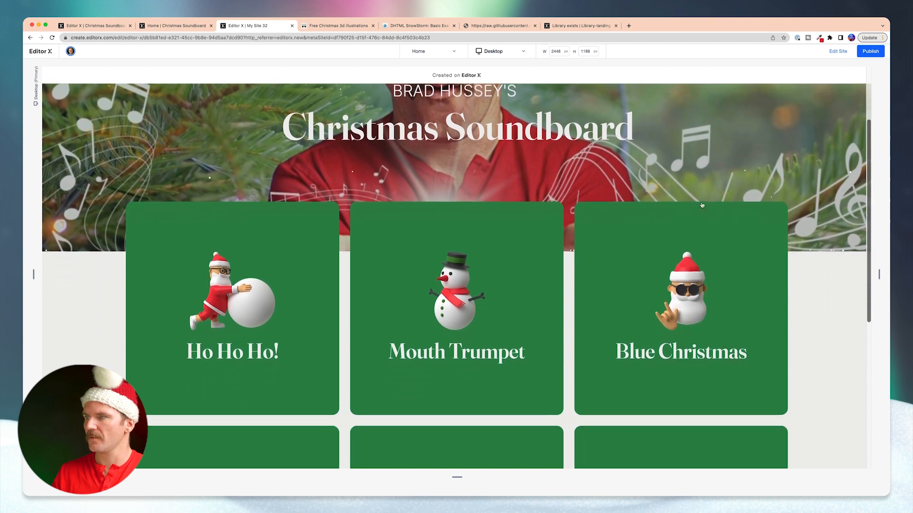
scroll(694, 214, down, 1)
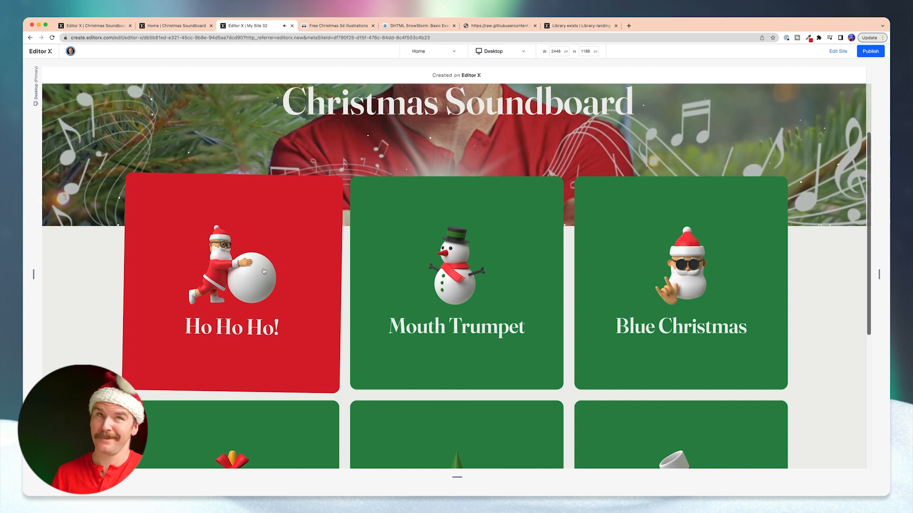
scroll(263, 276, down, 4)
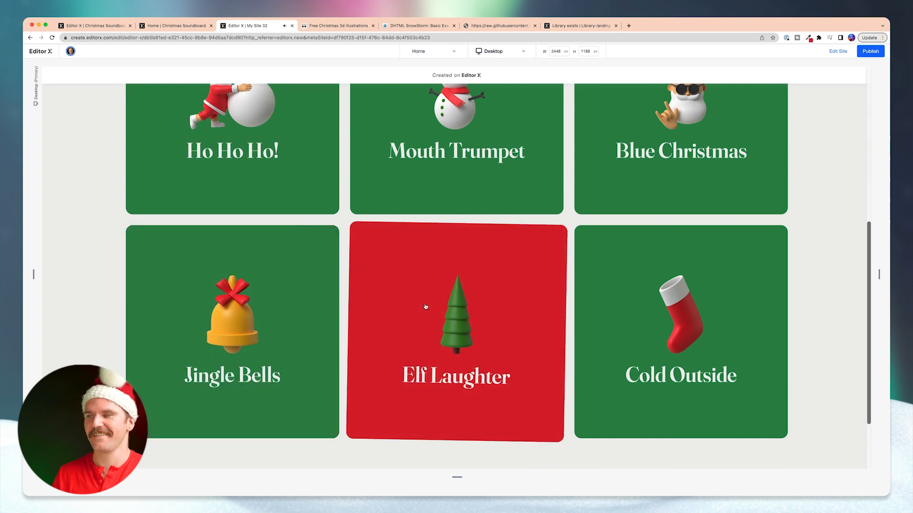
scroll(836, 328, down, 2)
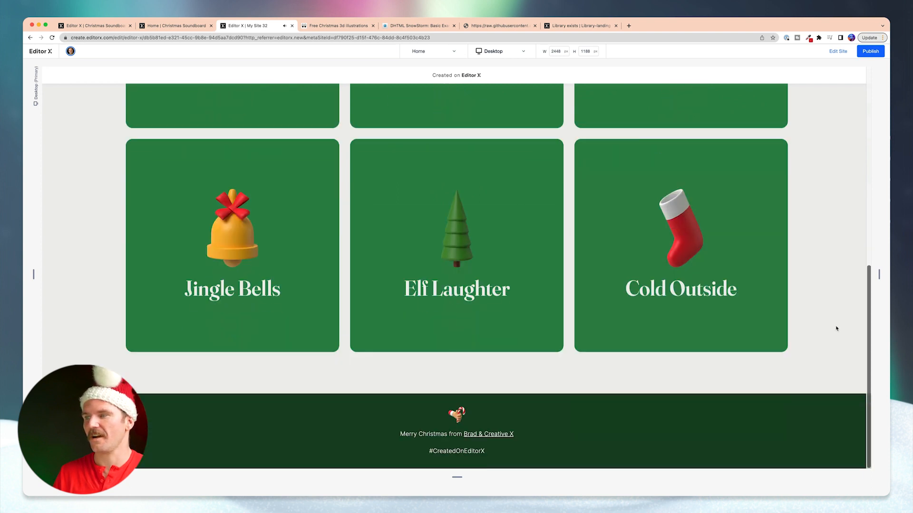
Test the preview's responsiveness by narrowing it and widening it to about 1798 px, and return to editing
scroll(830, 316, up, 10)
drag(879, 275, 745, 276)
drag(466, 269, 770, 239)
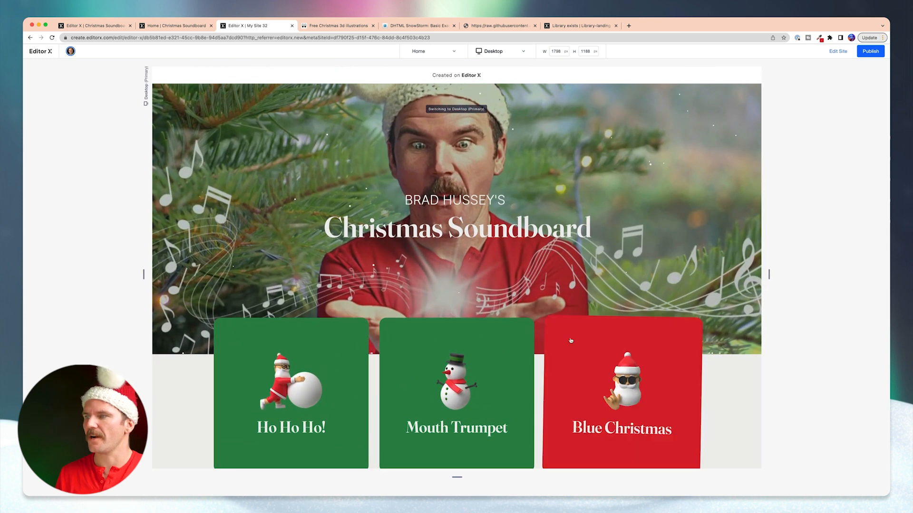
click(838, 51)
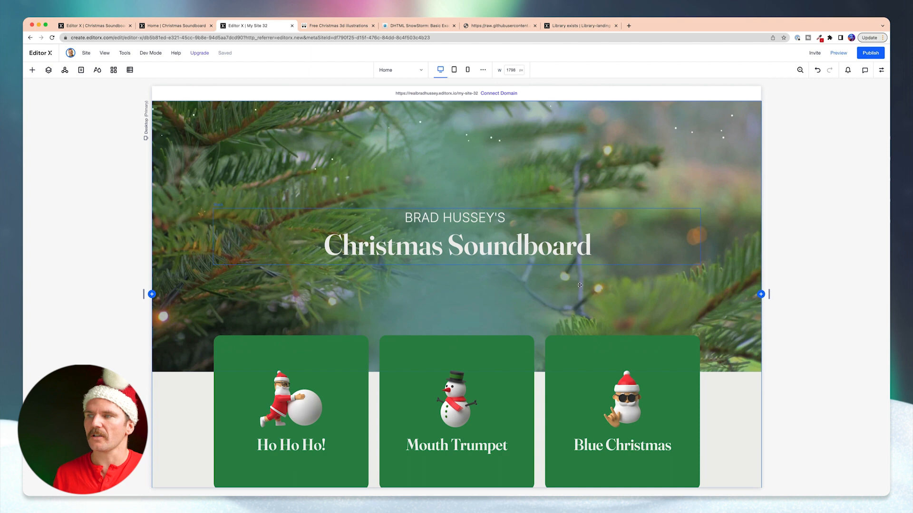
Apply the Turn in entrance animation to the sound card repeater
click(411, 406)
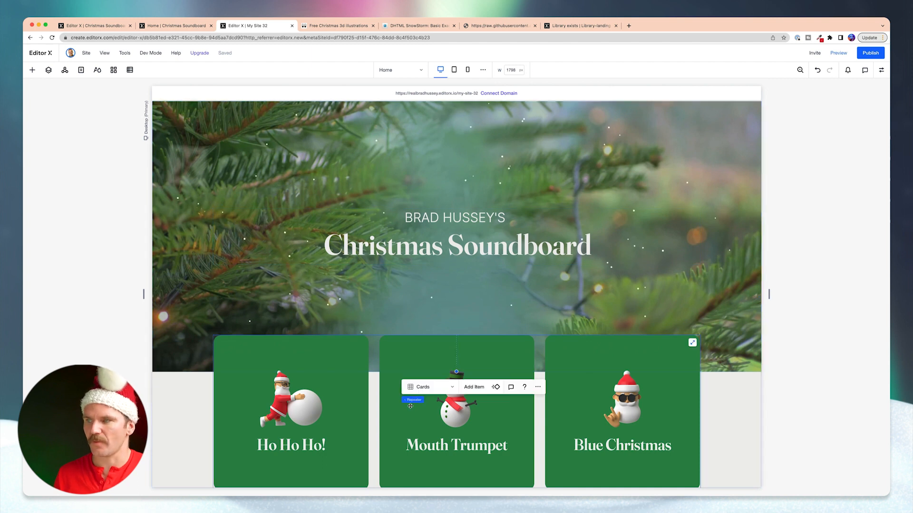
click(496, 388)
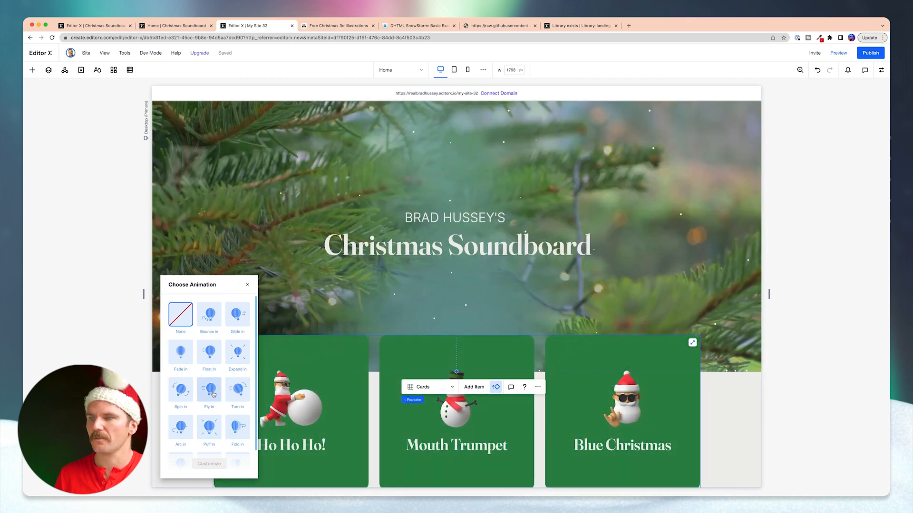
click(238, 390)
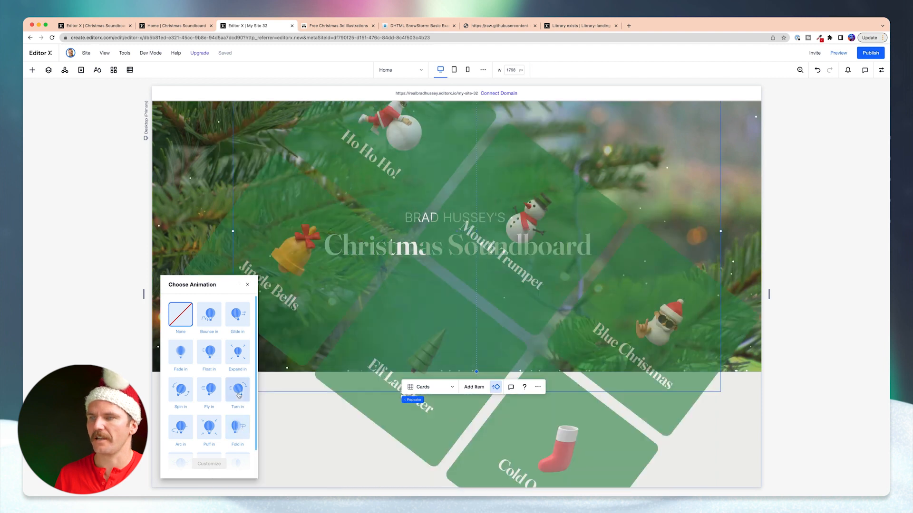
click(248, 285)
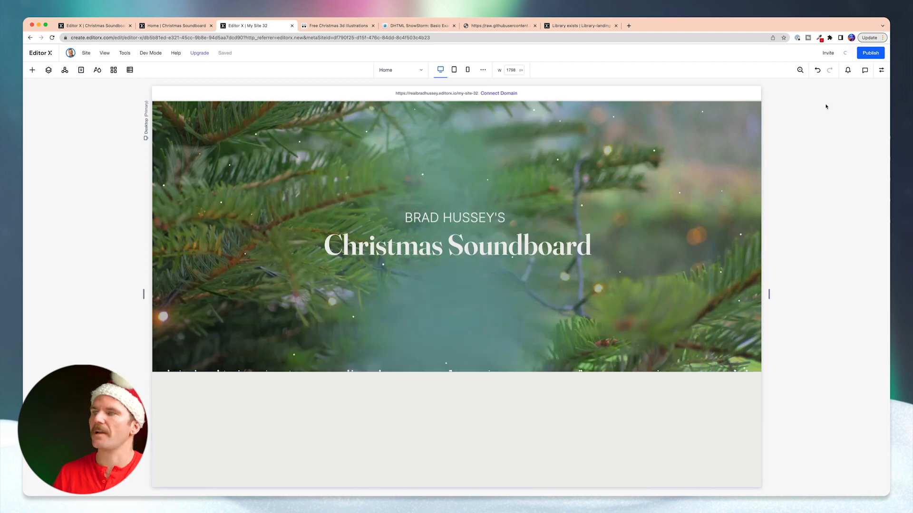